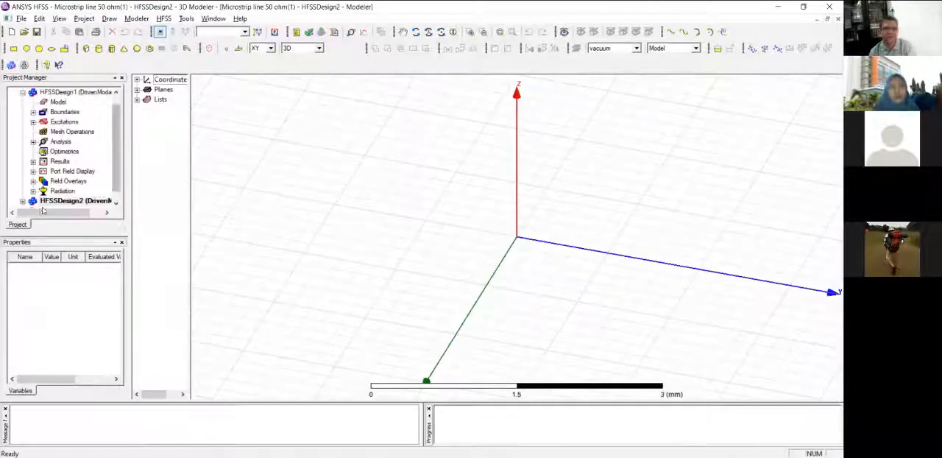
pyautogui.moveTo(116, 164); pyautogui.dragTo(116, 176)
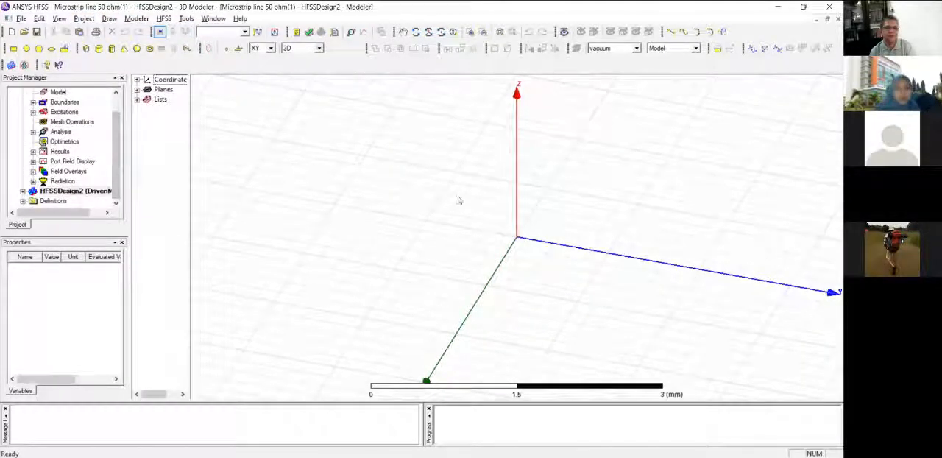
pyautogui.keyDown('alt'); pyautogui.moveTo(546, 211); pyautogui.dragTo(559, 243); pyautogui.keyUp('alt')
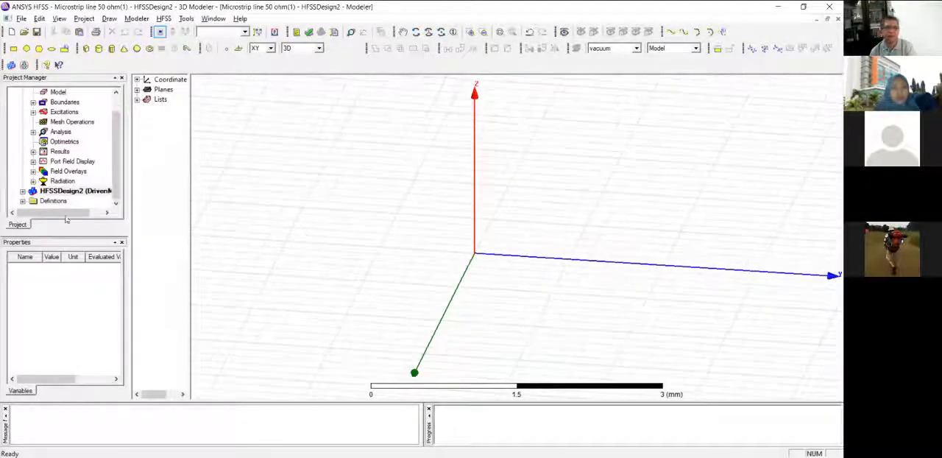
pyautogui.moveTo(65, 214); pyautogui.dragTo(80, 214)
pyautogui.click(25, 194)
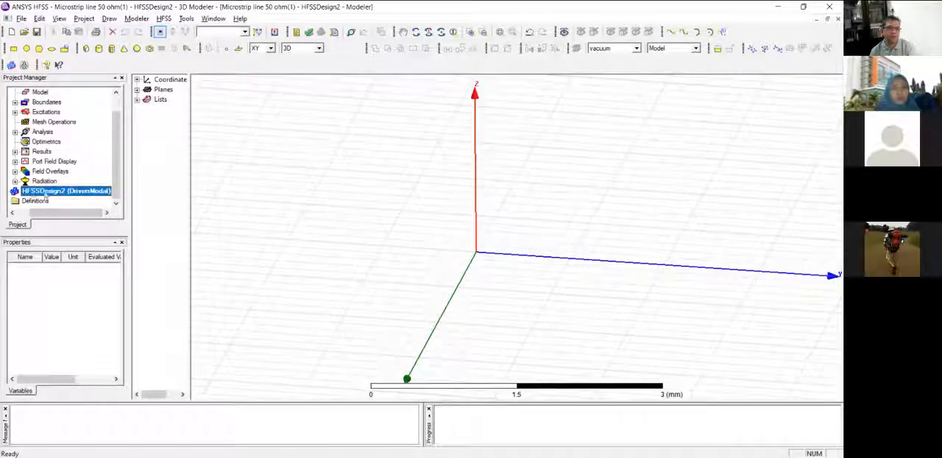
pyautogui.moveTo(188, 105); pyautogui.dragTo(202, 105)
pyautogui.click(136, 80)
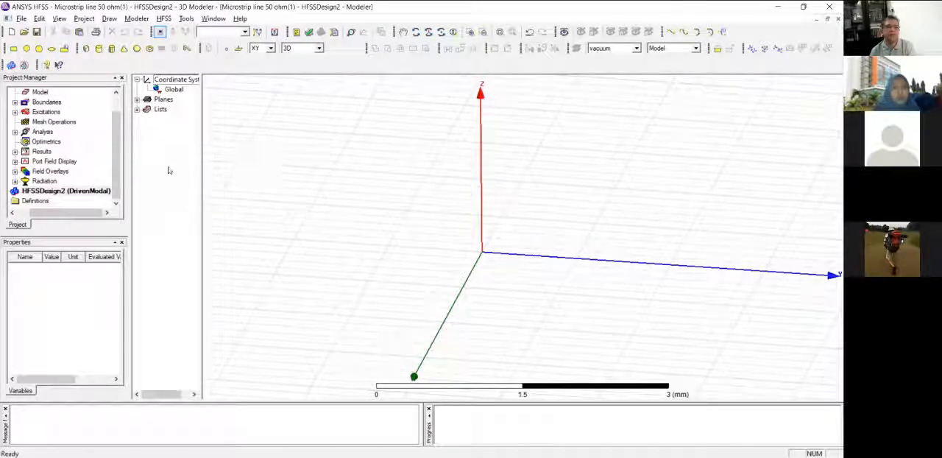
# Open the 3D model of HFSSDesign1 and inspect the microstrip line from different angles.
pyautogui.scroll(1, 114, 140)
pyautogui.click(55, 102)
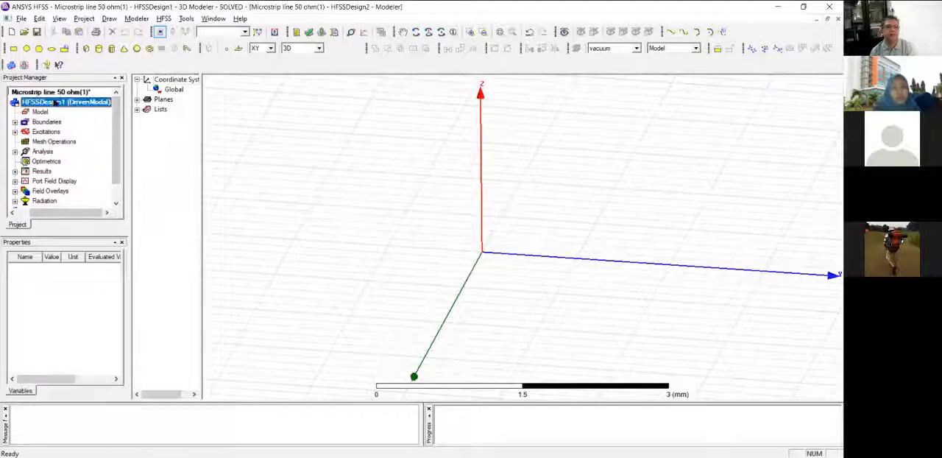
pyautogui.doubleClick(55, 102)
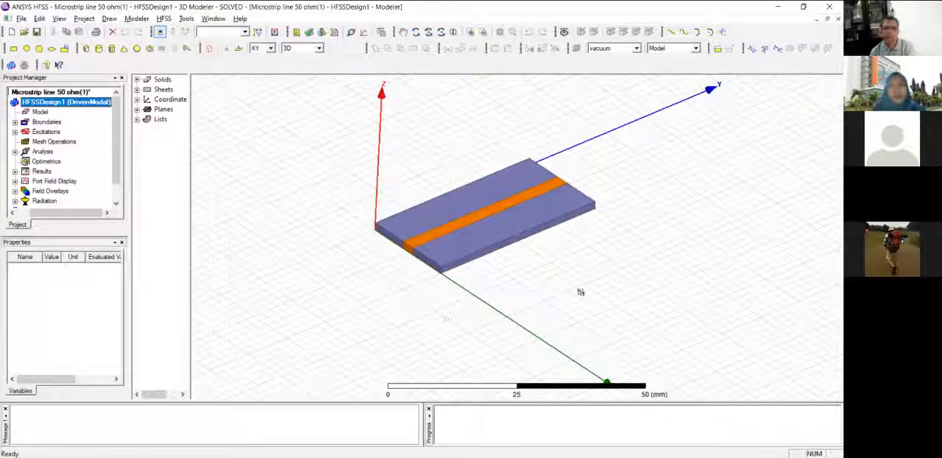
pyautogui.keyDown('alt'); pyautogui.moveTo(580, 292); pyautogui.dragTo(597, 269); pyautogui.keyUp('alt')
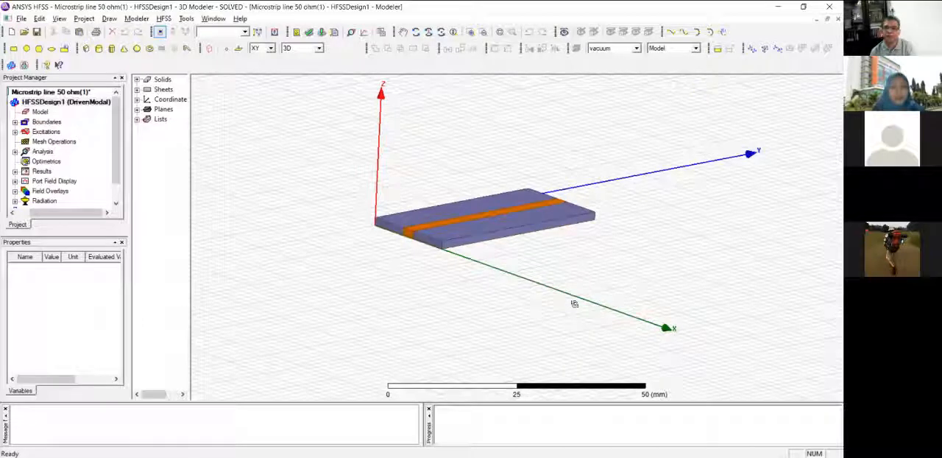
pyautogui.keyDown('alt'); pyautogui.moveTo(574, 314); pyautogui.dragTo(591, 295); pyautogui.keyUp('alt')
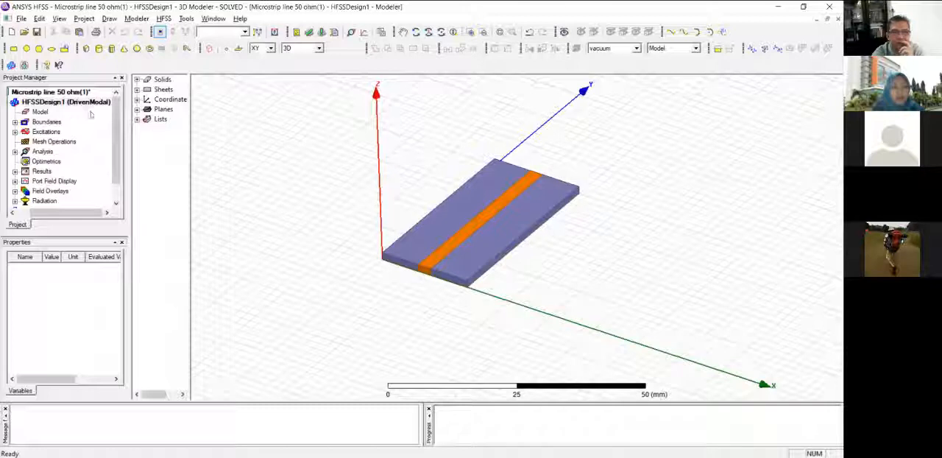
# View the result plots "Plot dari faktor refleksi" and "Plot dari Faktor Transmisi" of HFSSDesign1.
pyautogui.click(15, 170)
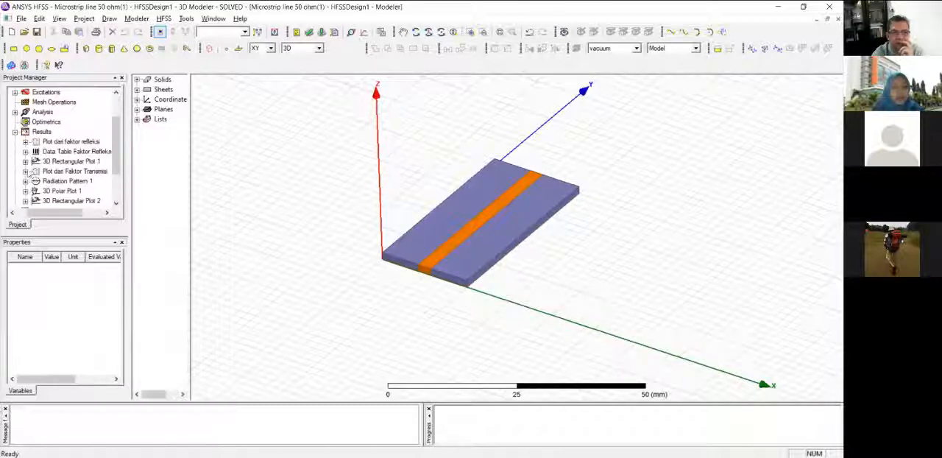
pyautogui.doubleClick(81, 144)
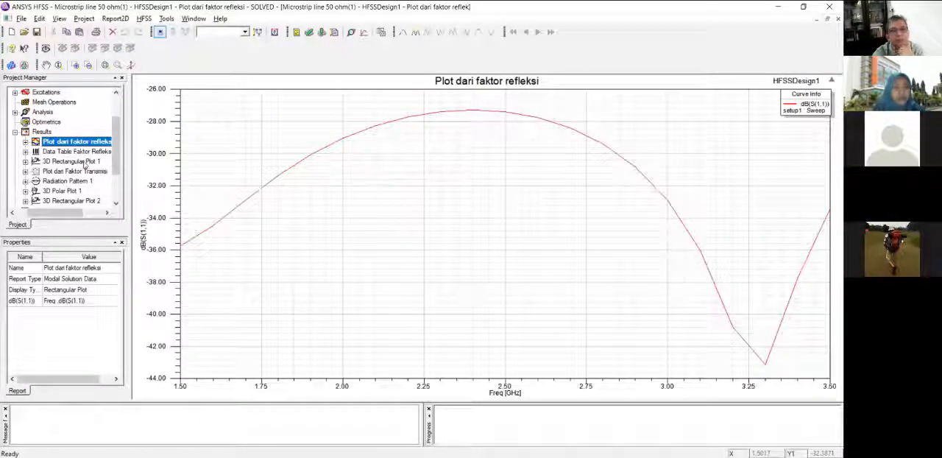
pyautogui.doubleClick(100, 172)
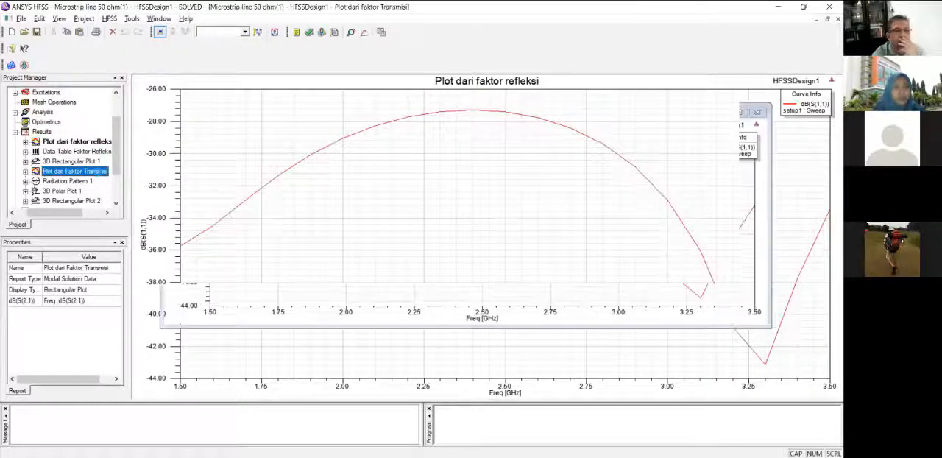
pyautogui.rightClick(36, 133)
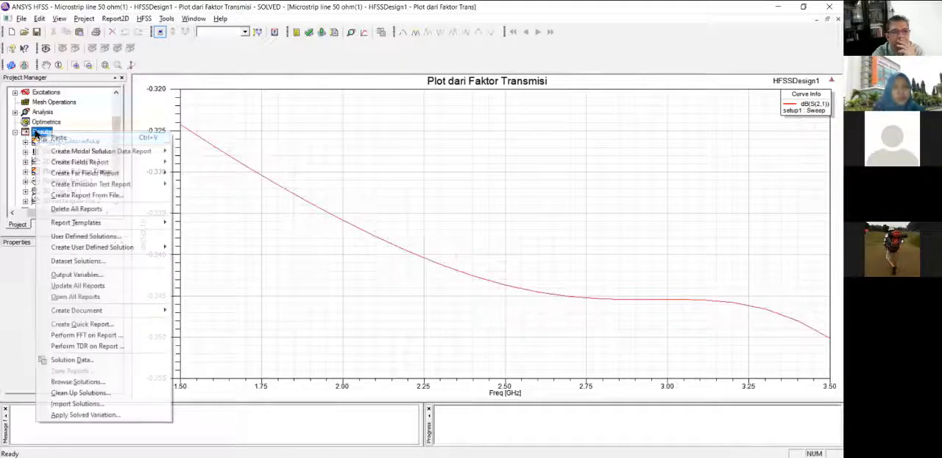
pyautogui.moveTo(132, 151)
pyautogui.click(201, 150)
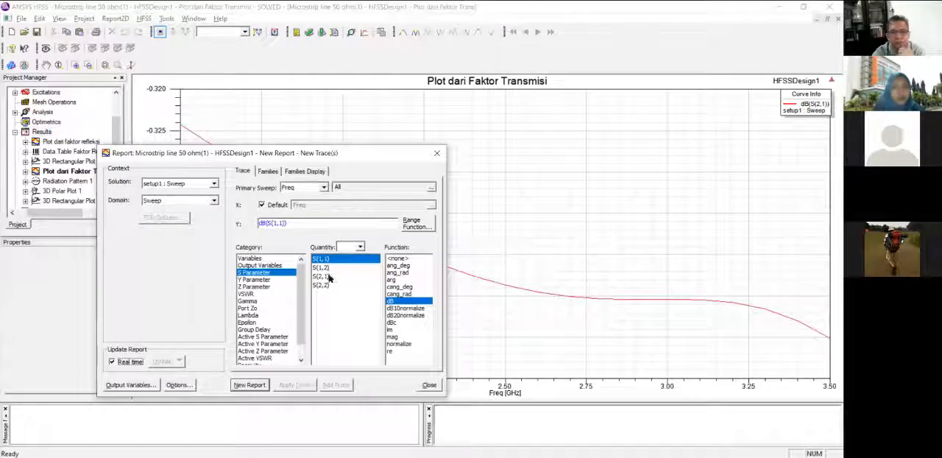
pyautogui.keyDown('ctrl'); pyautogui.click(323, 276); pyautogui.keyUp('ctrl')
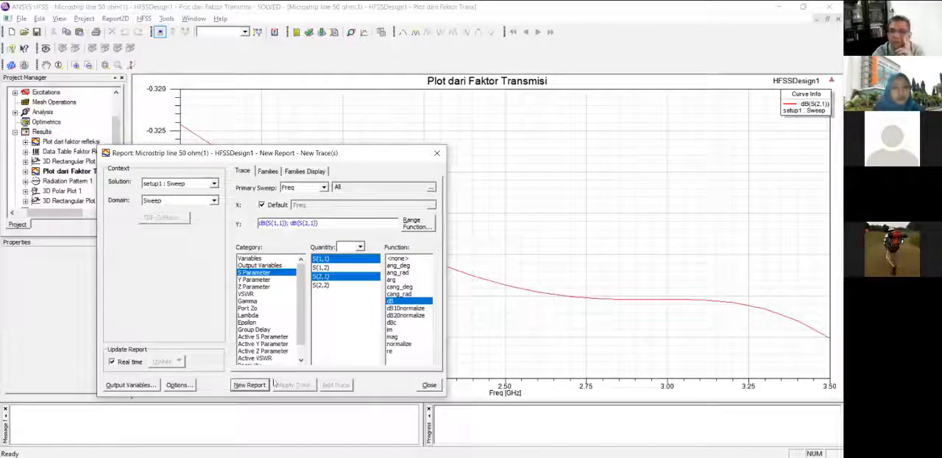
pyautogui.click(429, 385)
# Check the lumped port settings and full port impedance of excitation 1.
pyautogui.moveTo(118, 131); pyautogui.dragTo(118, 110)
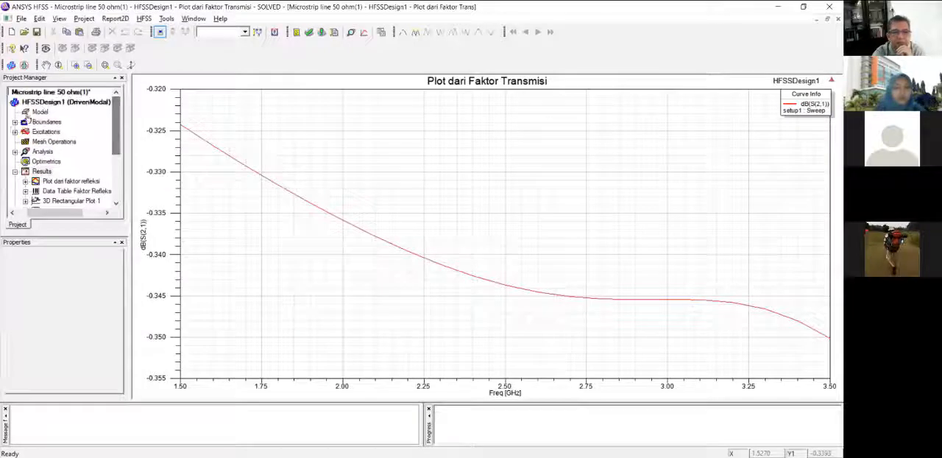
pyautogui.click(14, 131)
pyautogui.doubleClick(44, 141)
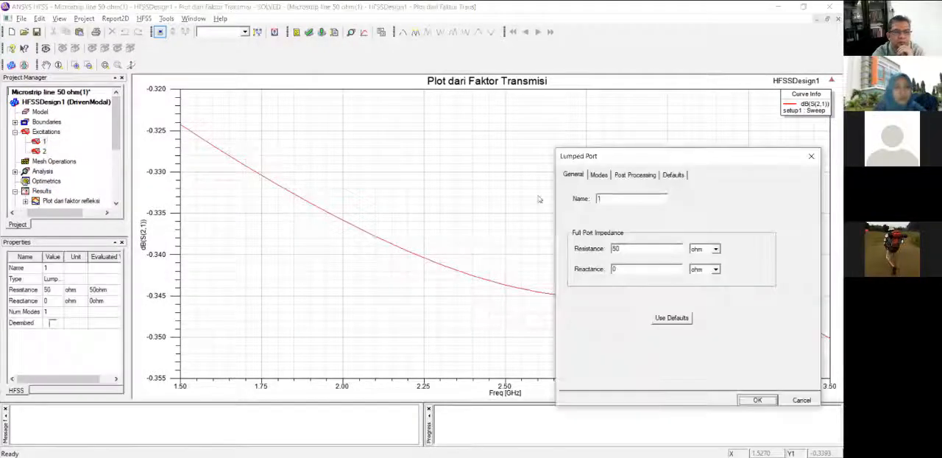
pyautogui.moveTo(616, 156); pyautogui.dragTo(276, 169)
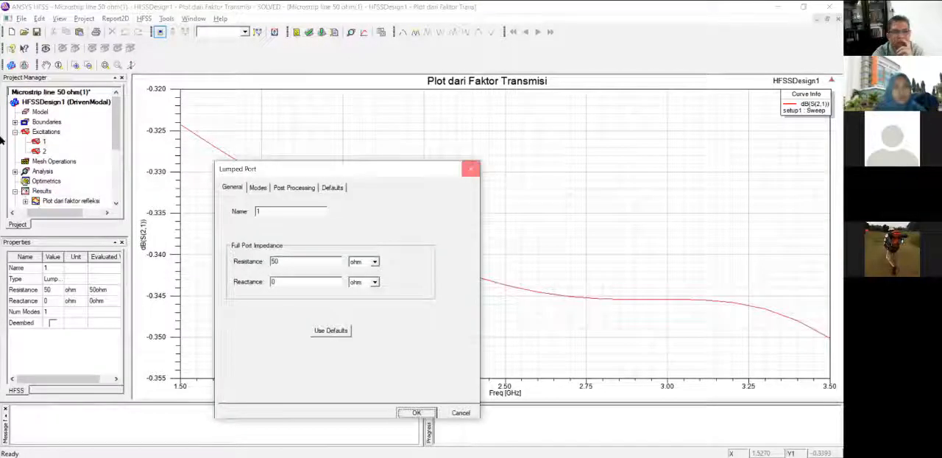
# Return to the HFSSDesign1 3D model and highlight excitations 1 and 2 on it in turn.
pyautogui.doubleClick(49, 103)
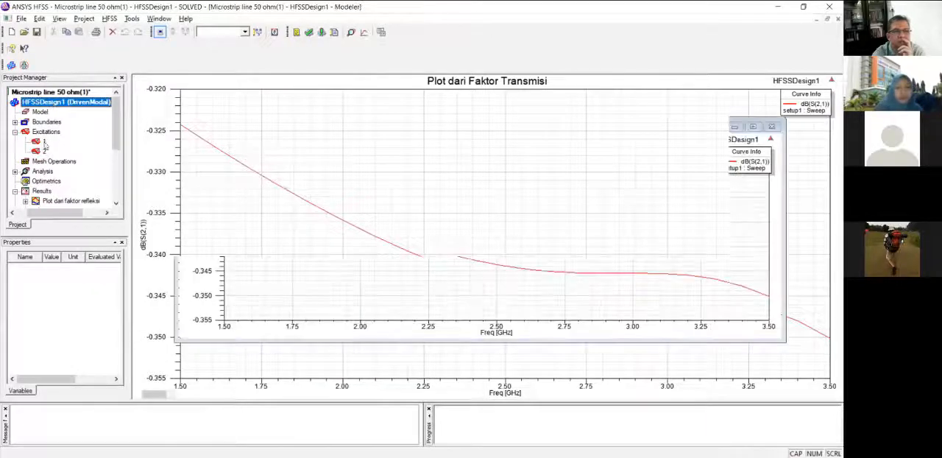
pyautogui.click(44, 141)
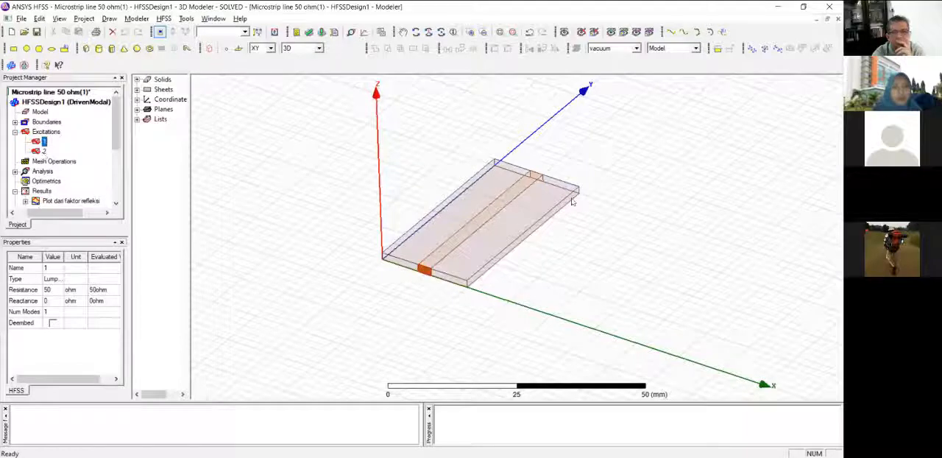
pyautogui.press('Down')
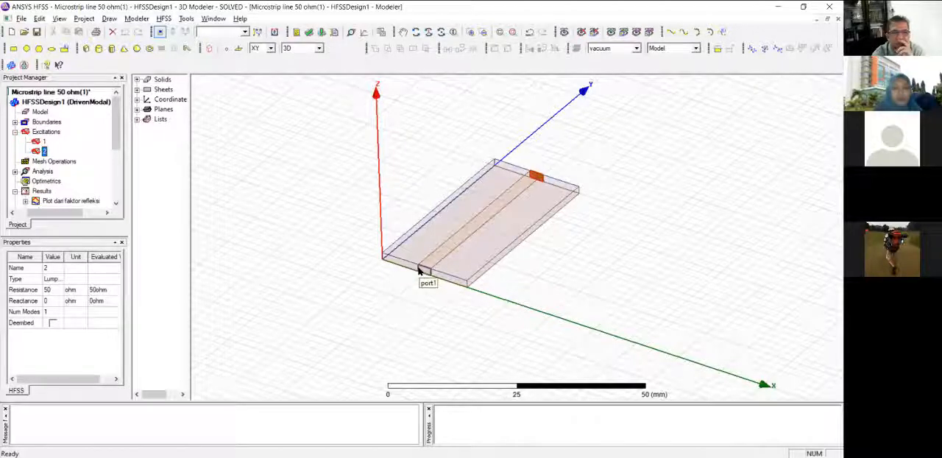
# Find the E Field plots among the field overlays and check the properties of Mag_E1.
pyautogui.moveTo(116, 139); pyautogui.dragTo(118, 159)
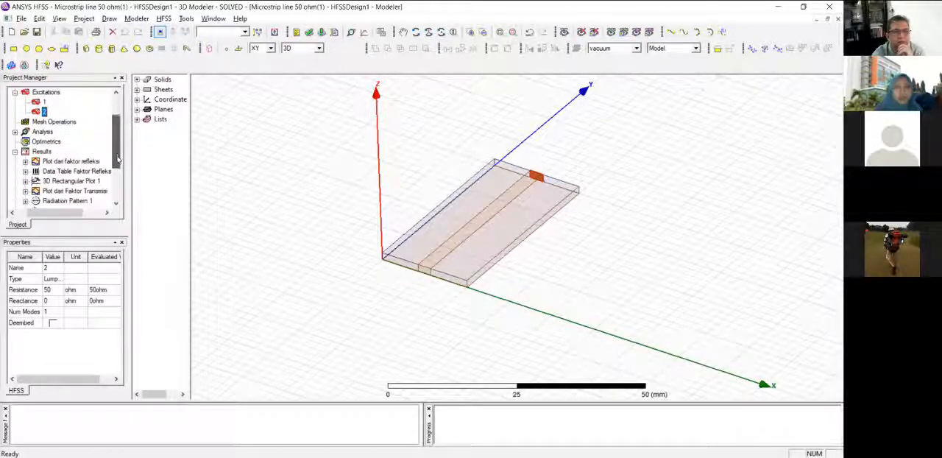
pyautogui.click(38, 151)
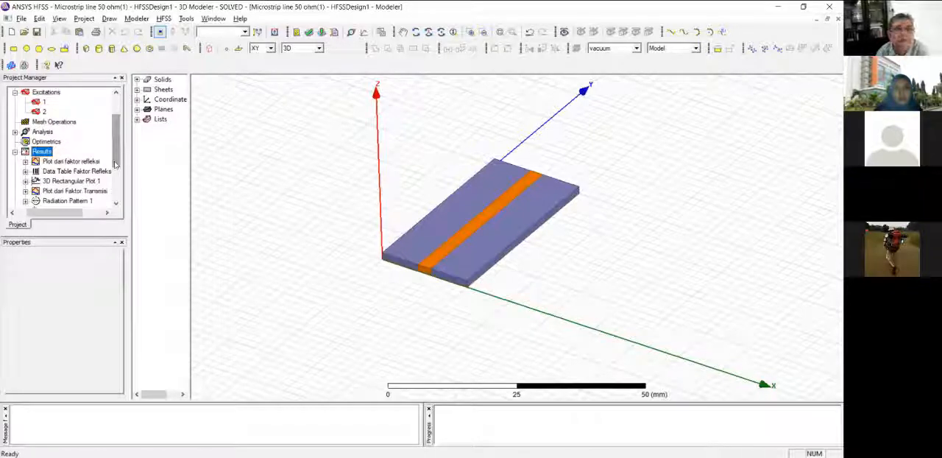
pyautogui.moveTo(115, 165); pyautogui.dragTo(115, 192)
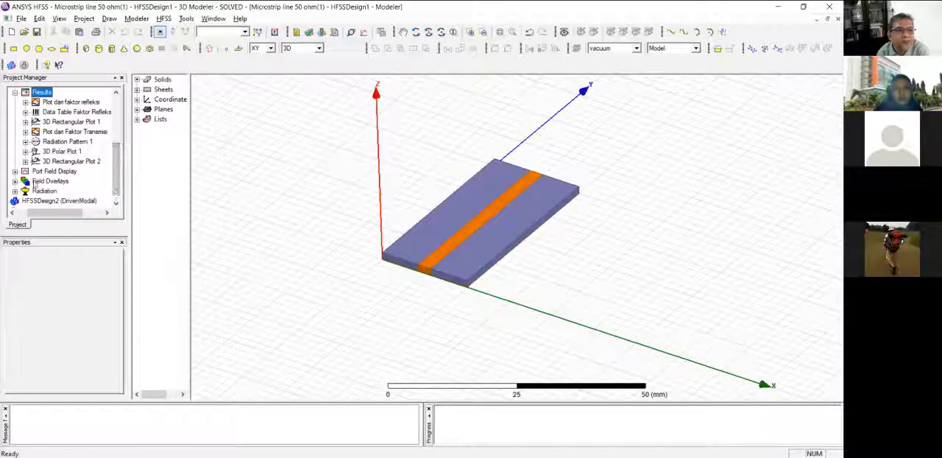
pyautogui.click(15, 181)
pyautogui.click(25, 191)
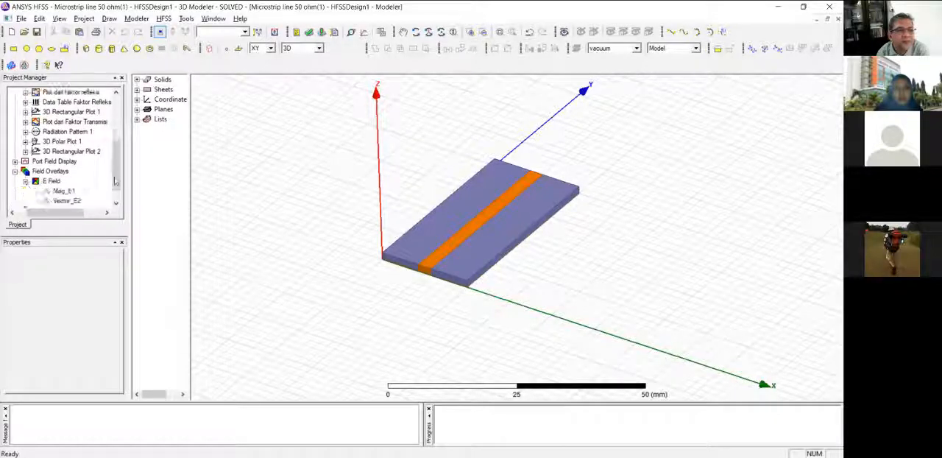
pyautogui.moveTo(115, 176); pyautogui.dragTo(116, 142)
pyautogui.click(64, 172)
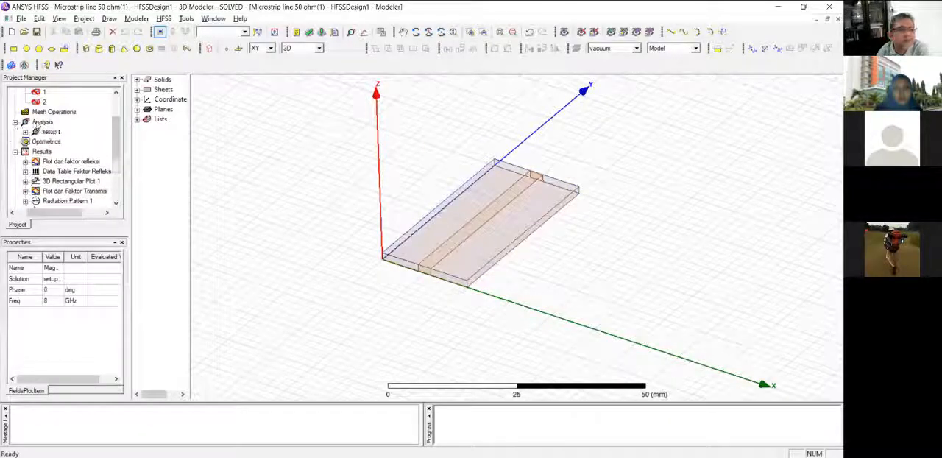
# Review the design's list of analysis setups and the driven solution settings of setup1.
pyautogui.doubleClick(42, 122)
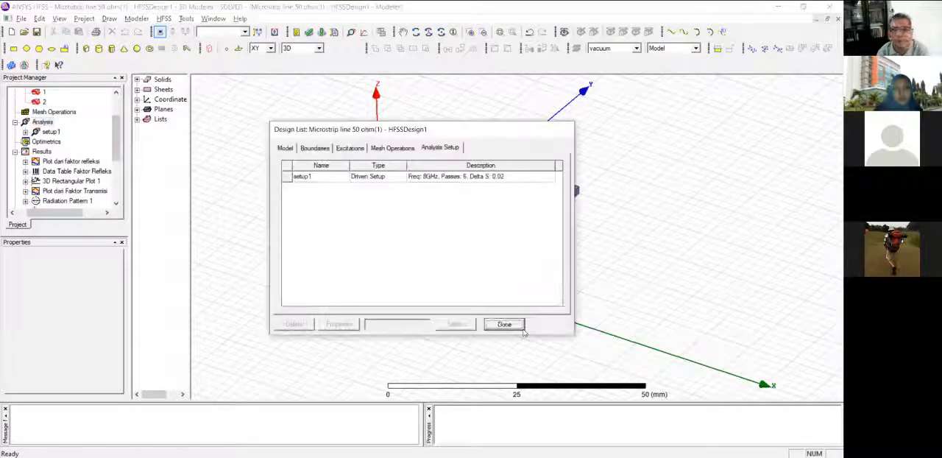
pyautogui.click(515, 325)
pyautogui.doubleClick(46, 132)
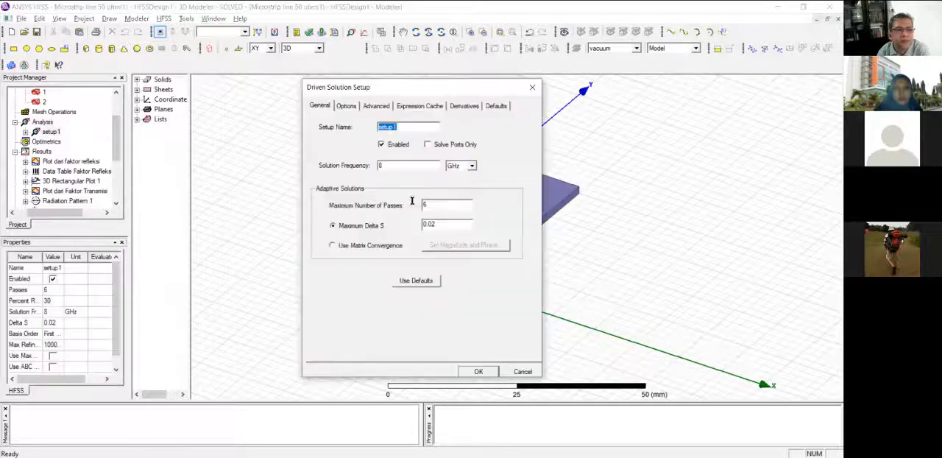
pyautogui.click(478, 370)
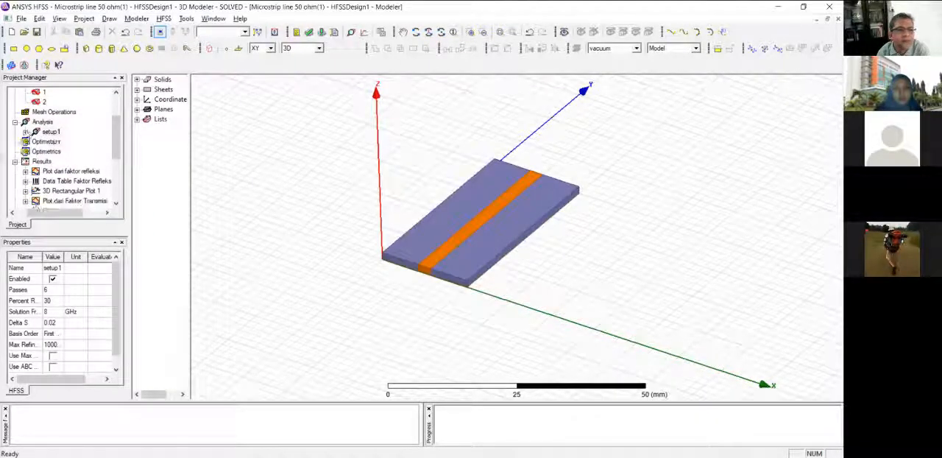
# Run the analysis of setup1.
pyautogui.rightClick(45, 133)
pyautogui.click(81, 211)
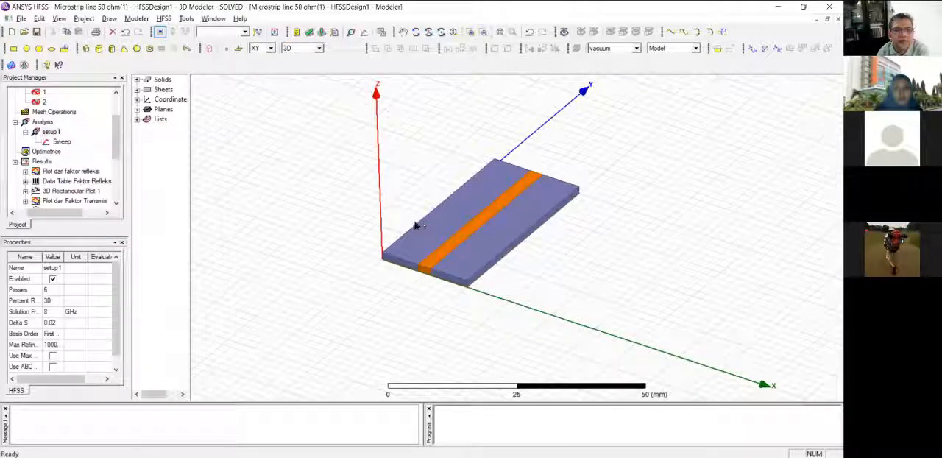
pyautogui.click(58, 122)
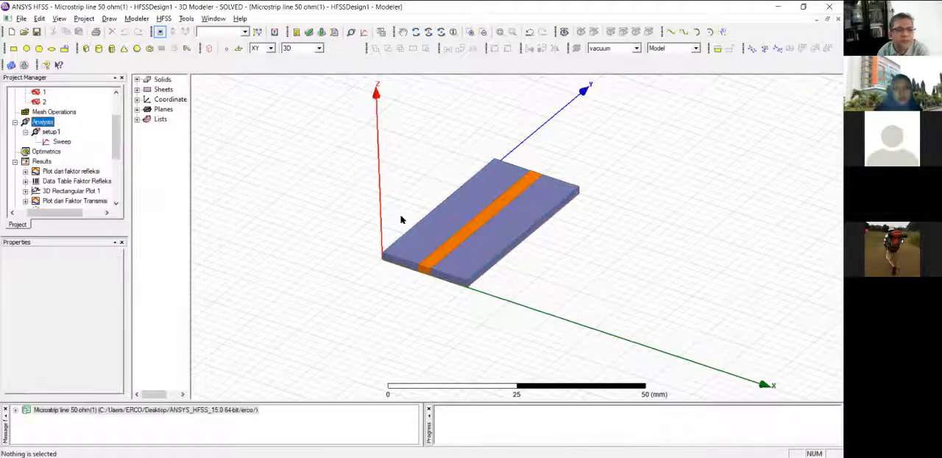
# Display the Mag_E1 electric field plot on the microstrip line and play its phase-swept Animation1.
pyautogui.moveTo(116, 138); pyautogui.dragTo(117, 175)
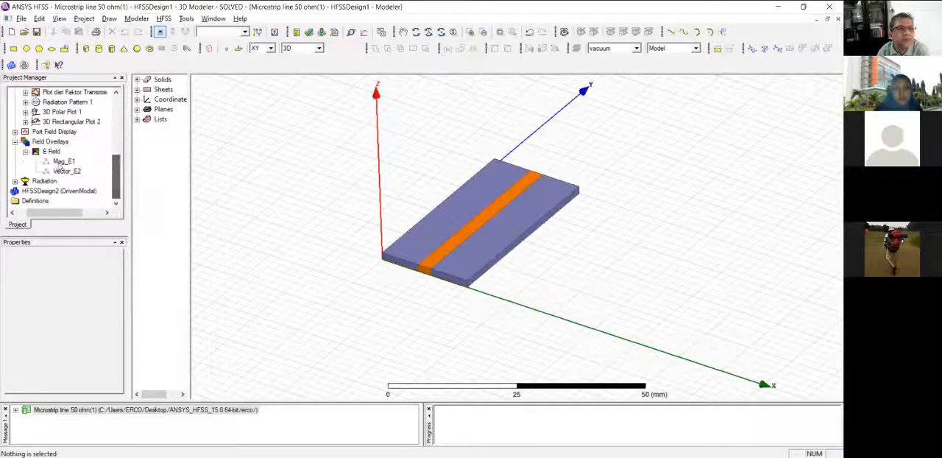
pyautogui.click(63, 162)
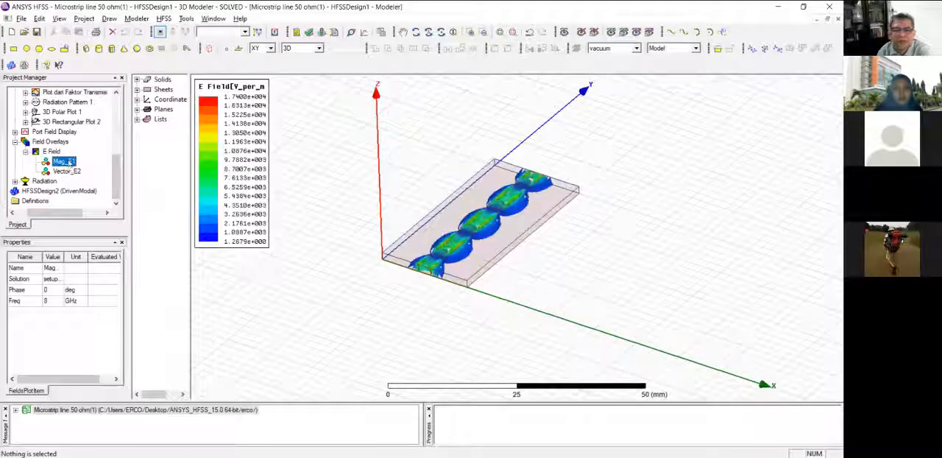
pyautogui.rightClick(65, 162)
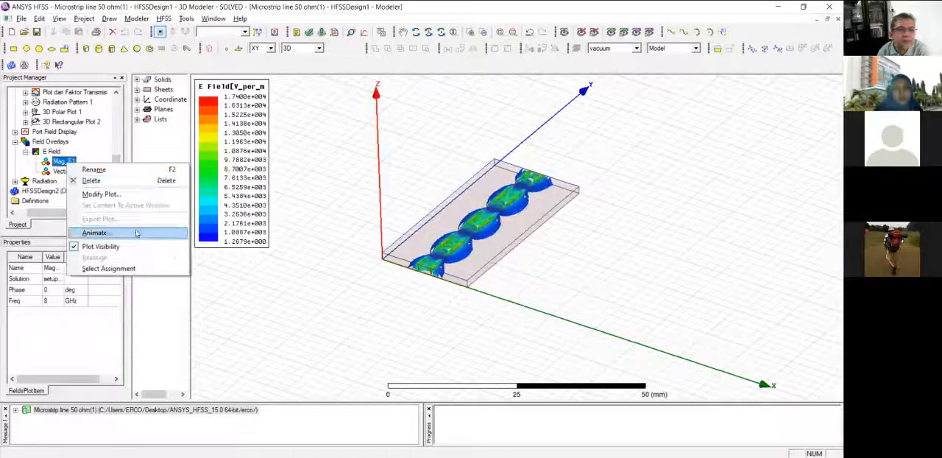
pyautogui.click(136, 234)
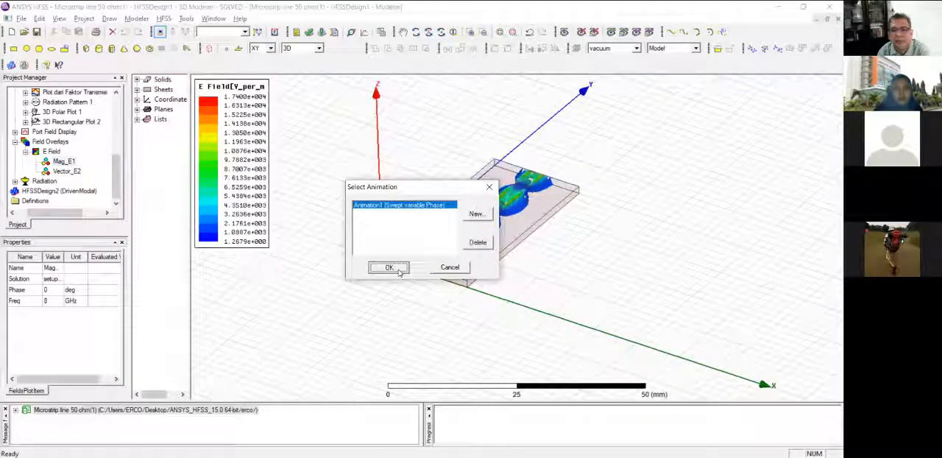
pyautogui.click(396, 269)
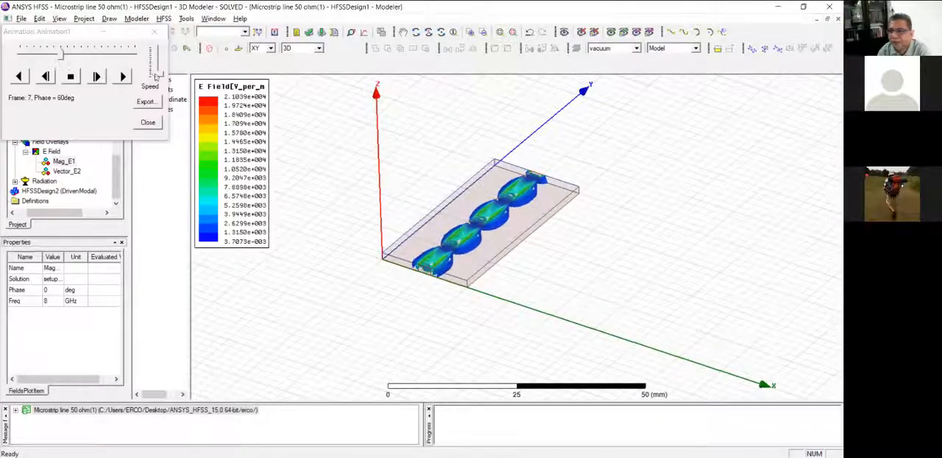
# Adjust the playback speed of the Mag_E1 animation and close the animation.
pyautogui.moveTo(158, 72); pyautogui.dragTo(163, 57)
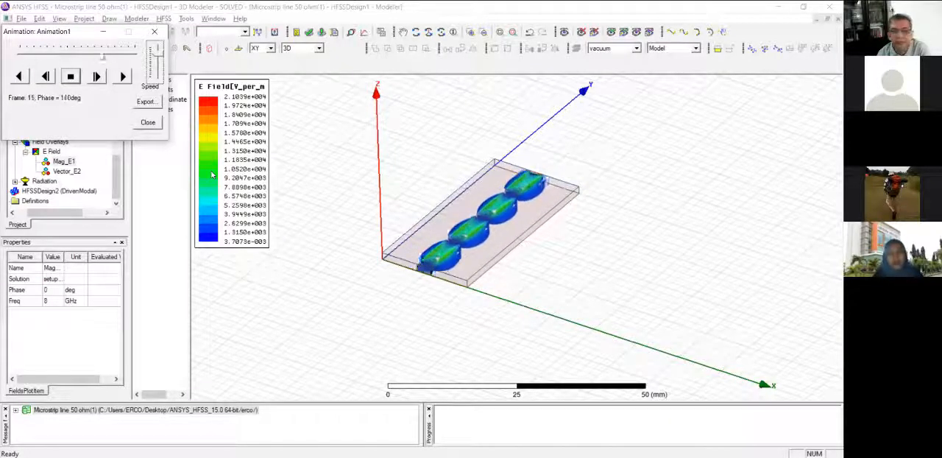
pyautogui.click(150, 122)
# Review the far-field radiation sphere setup of Infinite Sphere1 and accept it as it is.
pyautogui.doubleClick(31, 184)
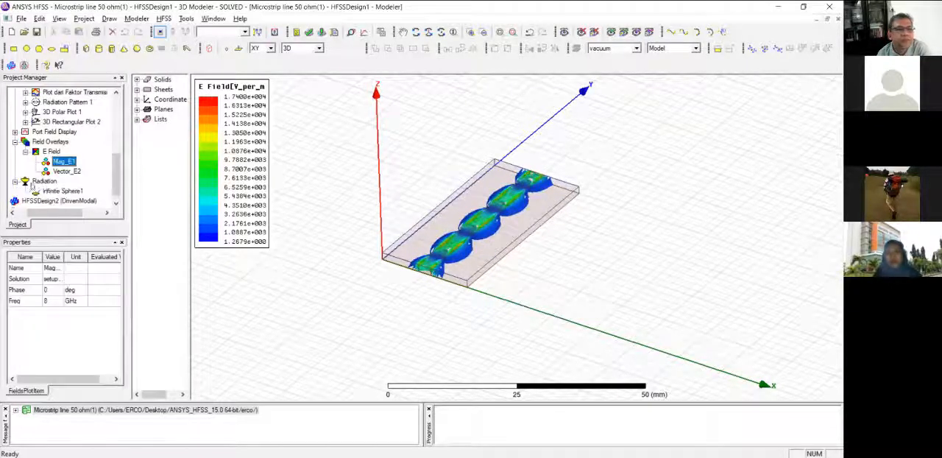
pyautogui.click(54, 183)
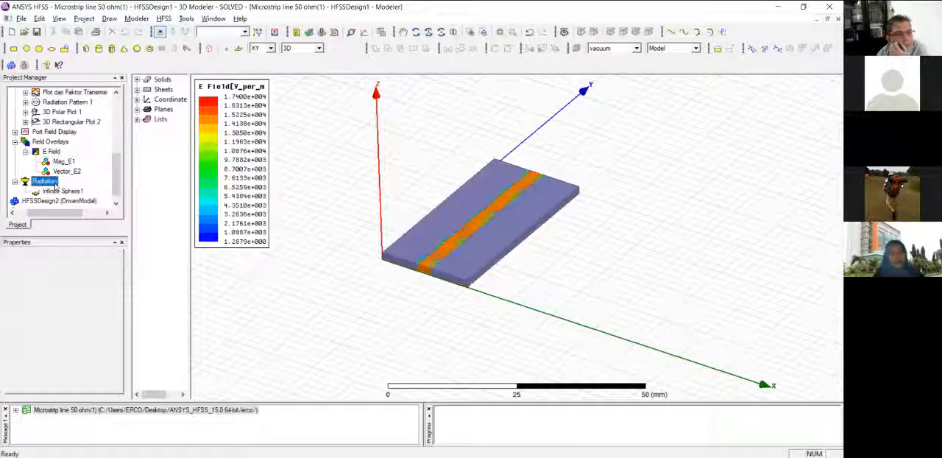
pyautogui.click(63, 191)
pyautogui.doubleClick(43, 192)
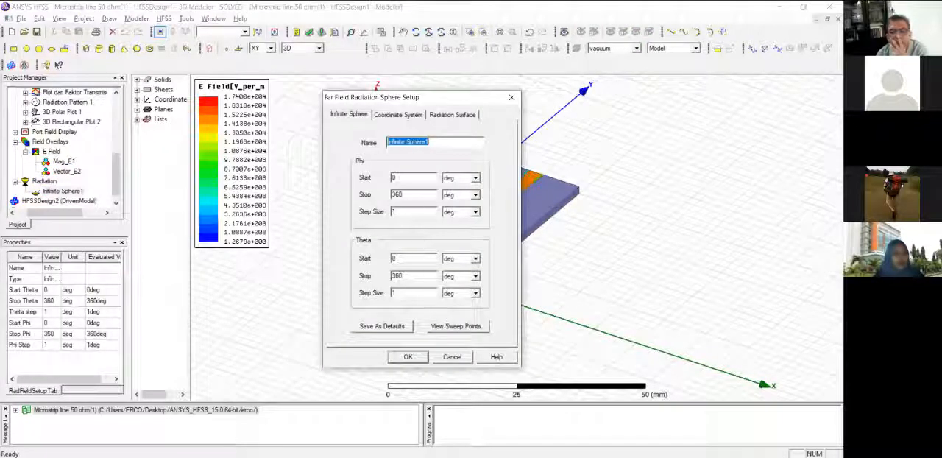
pyautogui.click(408, 356)
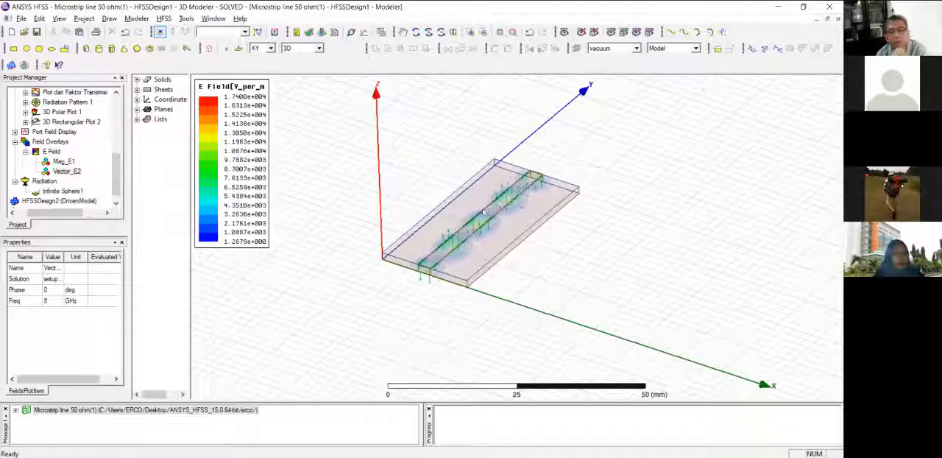
# Display the Vector_E2 electric field plot, play its Animation1 and adjust the playback speed.
pyautogui.click(66, 171)
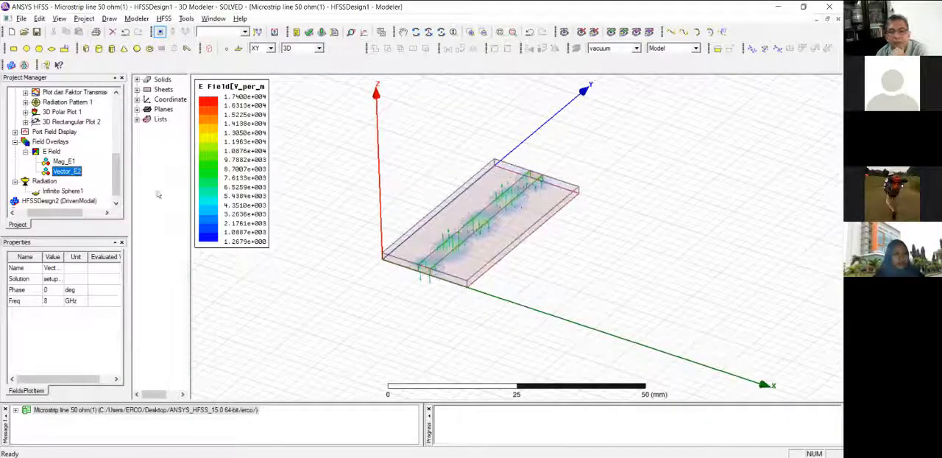
pyautogui.rightClick(64, 172)
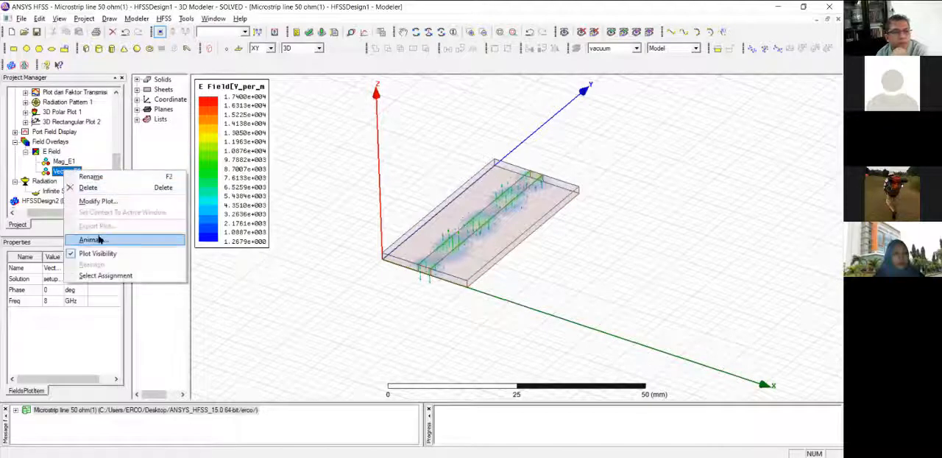
pyautogui.press('Return')
pyautogui.click(386, 267)
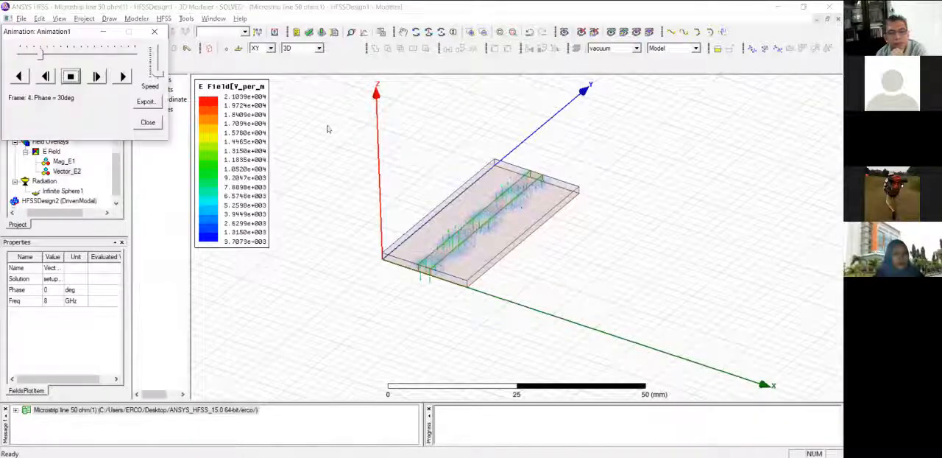
pyautogui.moveTo(159, 72); pyautogui.dragTo(158, 59)
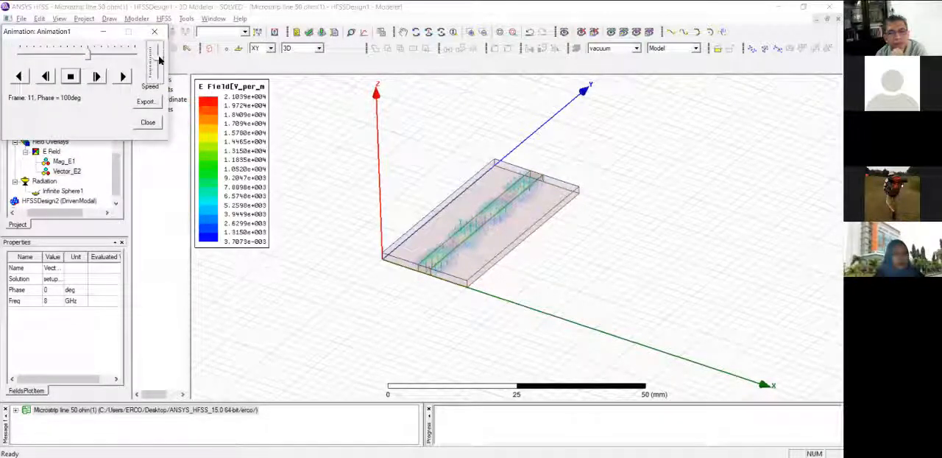
# Examine the animated Vector_E2 field along the strip from several angles, then display both E Field plots together.
pyautogui.scroll(3, 460, 204)
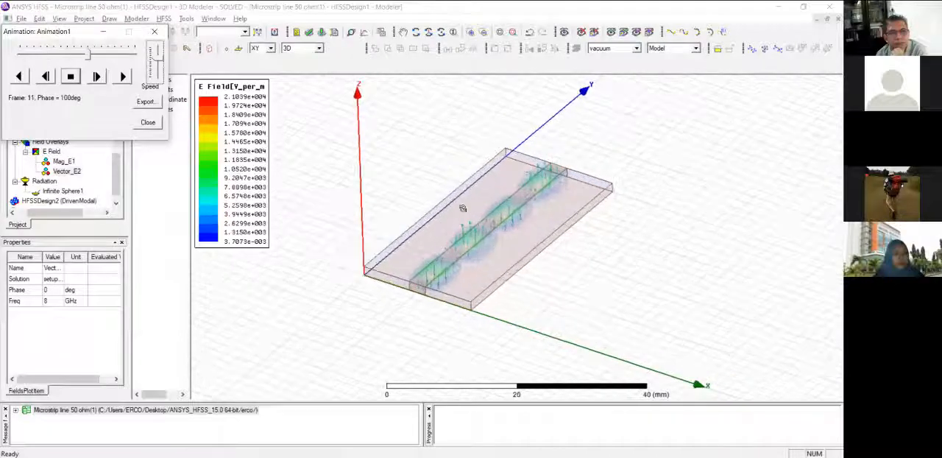
pyautogui.scroll(3, 582, 286)
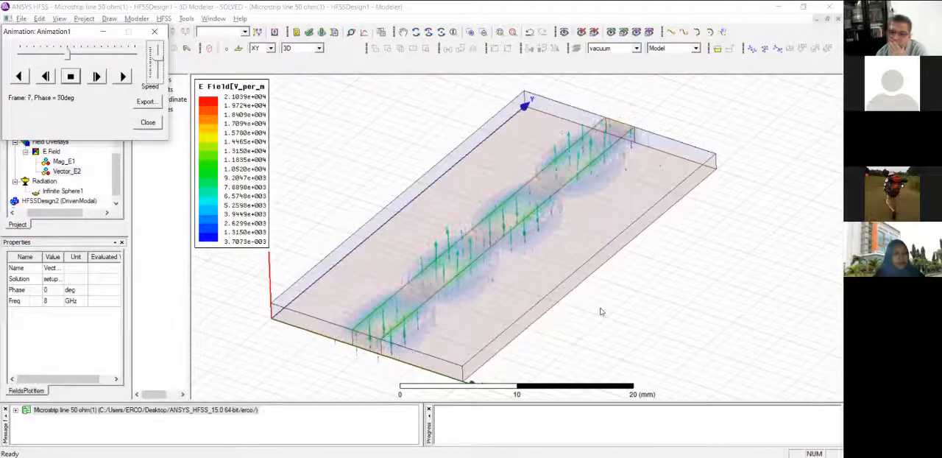
pyautogui.keyDown('alt'); pyautogui.moveTo(601, 310); pyautogui.dragTo(613, 267); pyautogui.keyUp('alt')
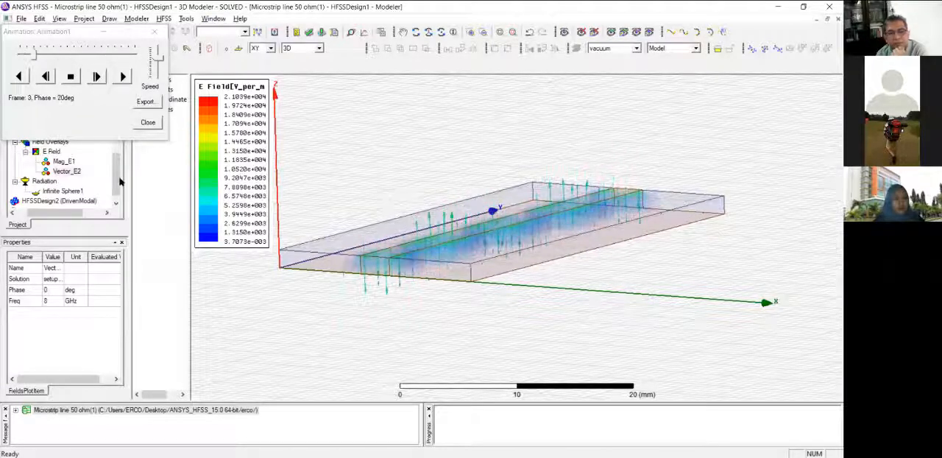
pyautogui.moveTo(117, 171); pyautogui.dragTo(116, 162)
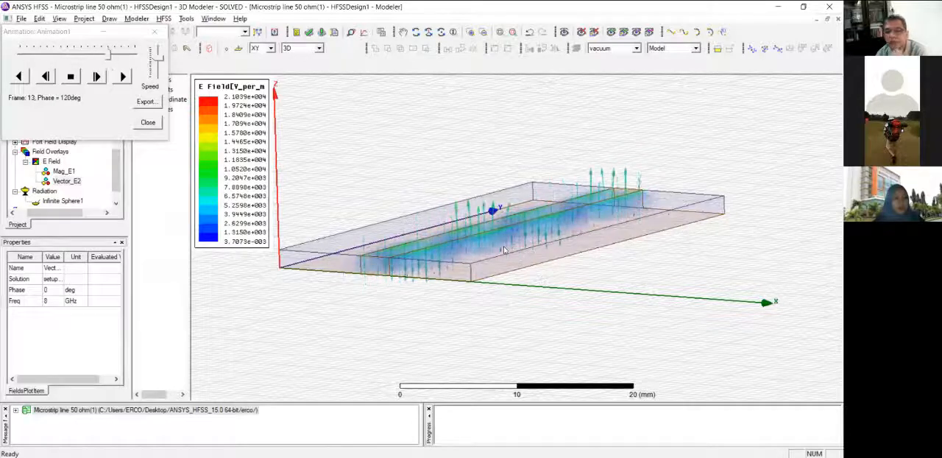
pyautogui.keyDown('alt'); pyautogui.moveTo(669, 276); pyautogui.dragTo(600, 325); pyautogui.keyUp('alt')
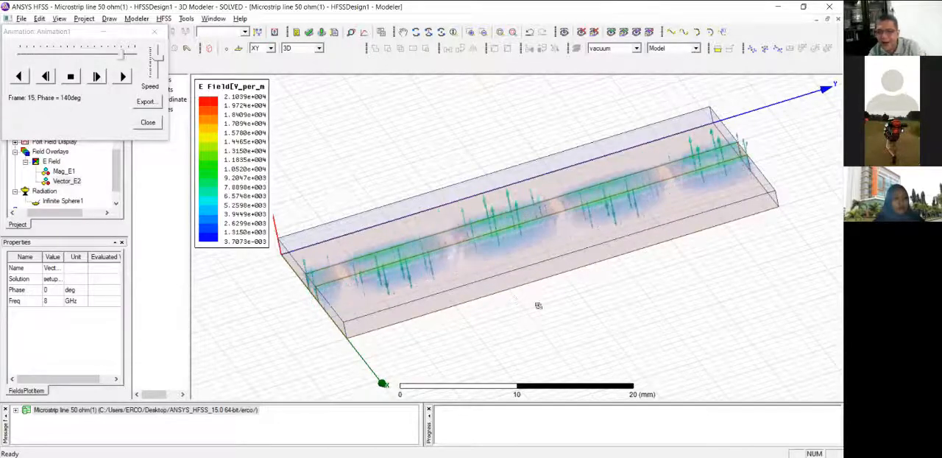
pyautogui.keyDown('alt'); pyautogui.moveTo(573, 302); pyautogui.dragTo(611, 304); pyautogui.keyUp('alt')
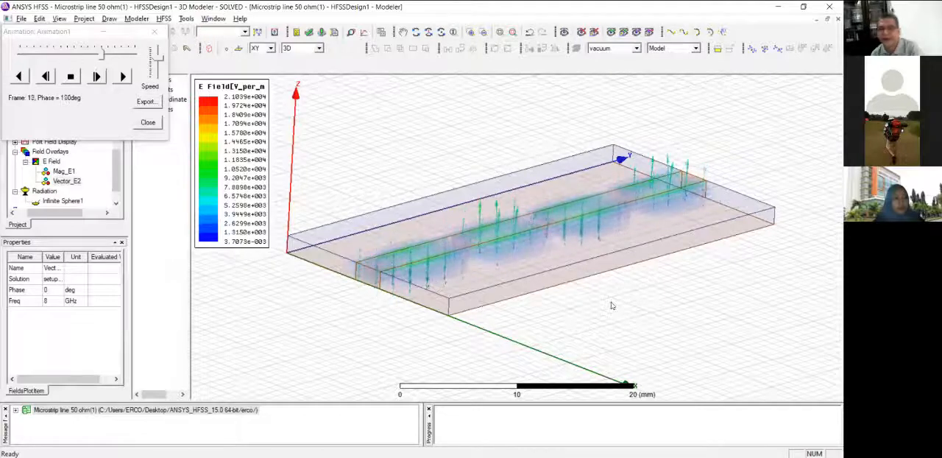
pyautogui.keyDown('shift'); pyautogui.moveTo(631, 326); pyautogui.dragTo(554, 347); pyautogui.keyUp('shift')
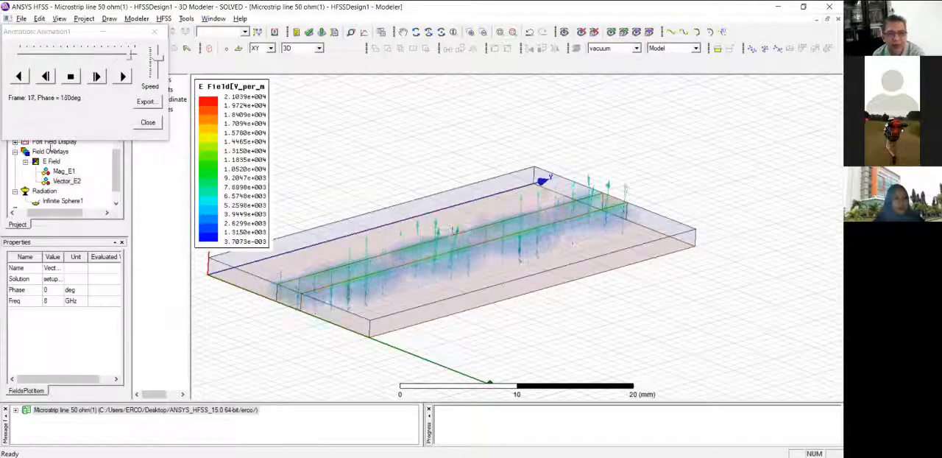
pyautogui.click(51, 161)
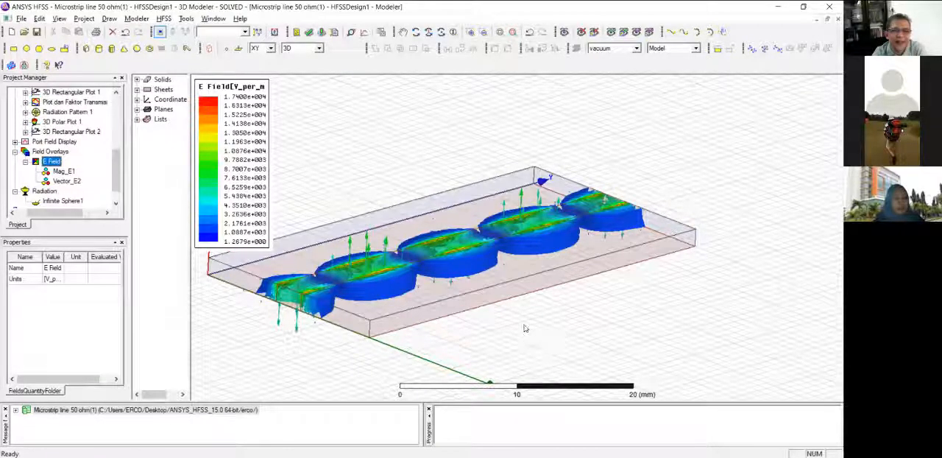
pyautogui.moveTo(209, 161)
pyautogui.mouseDown()
pyautogui.moveTo(237, 161)
pyautogui.moveTo(208, 159)
pyautogui.mouseUp()
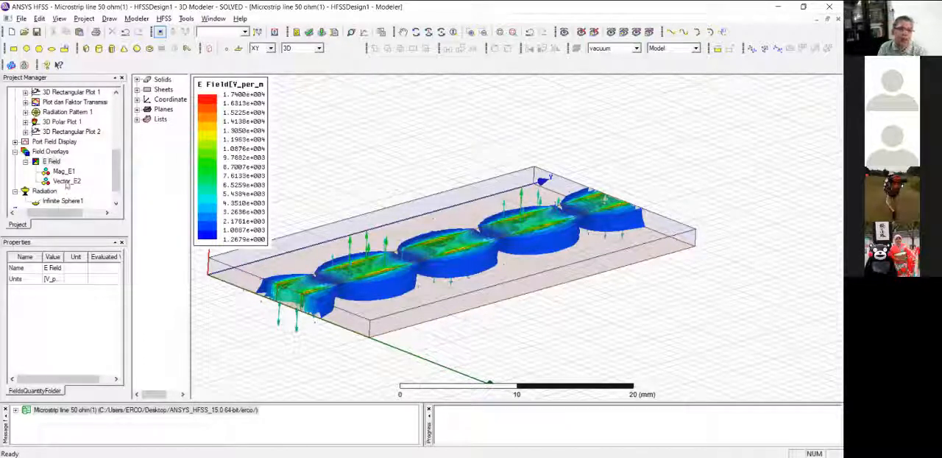
# Open the dB(S(1,1)) trace of the report "Plot dari faktor refleksi" among the results.
pyautogui.moveTo(117, 171); pyautogui.dragTo(115, 153)
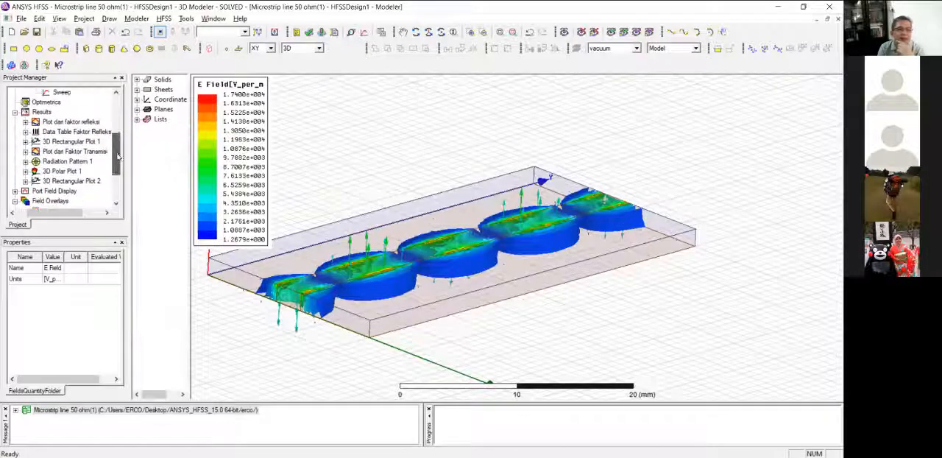
pyautogui.click(62, 122)
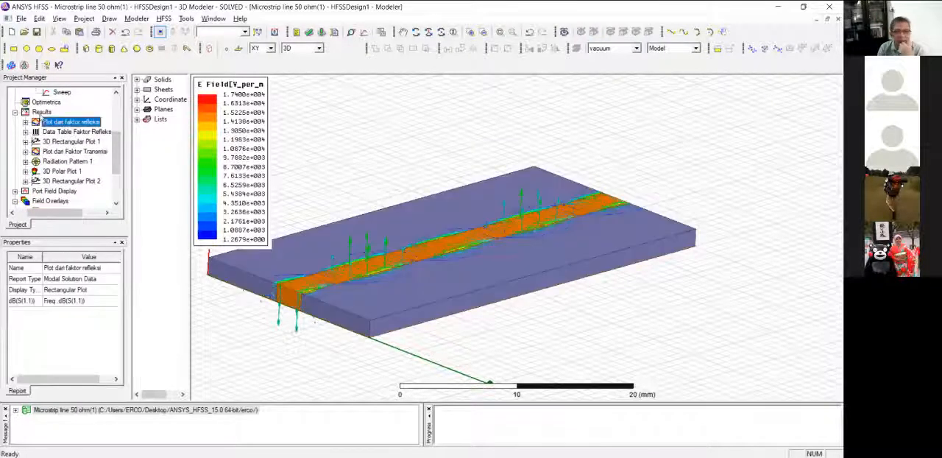
pyautogui.click(26, 121)
pyautogui.doubleClick(55, 133)
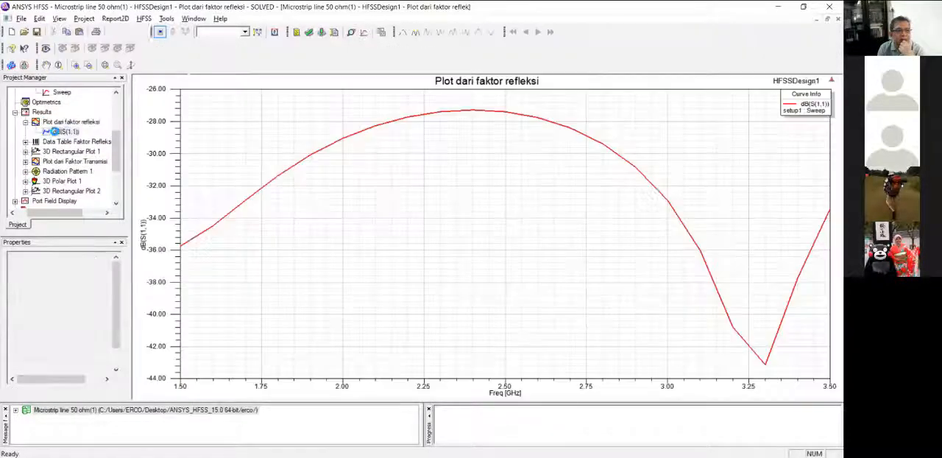
pyautogui.click(437, 153)
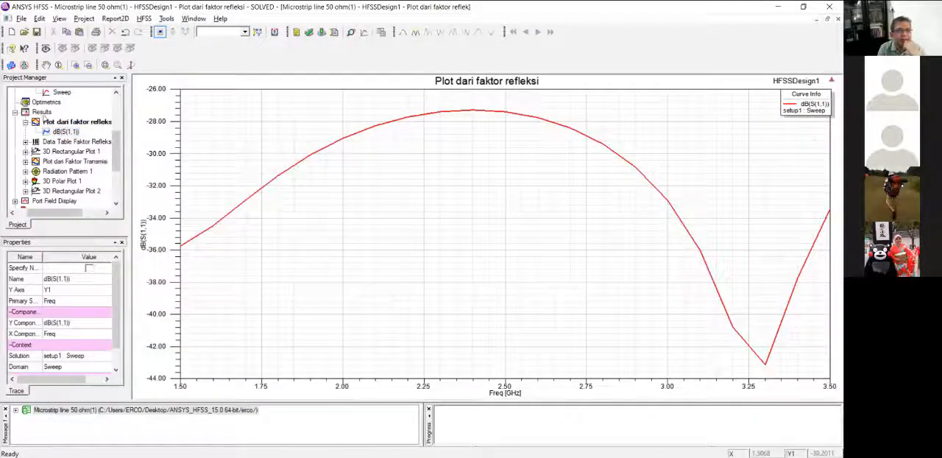
# Create a rectangular modal solution data plot of dB(S(1,1)) and dB(S(2,1)) against frequency from setup1 : Sweep.
pyautogui.rightClick(41, 111)
pyautogui.moveTo(147, 133)
pyautogui.click(217, 134)
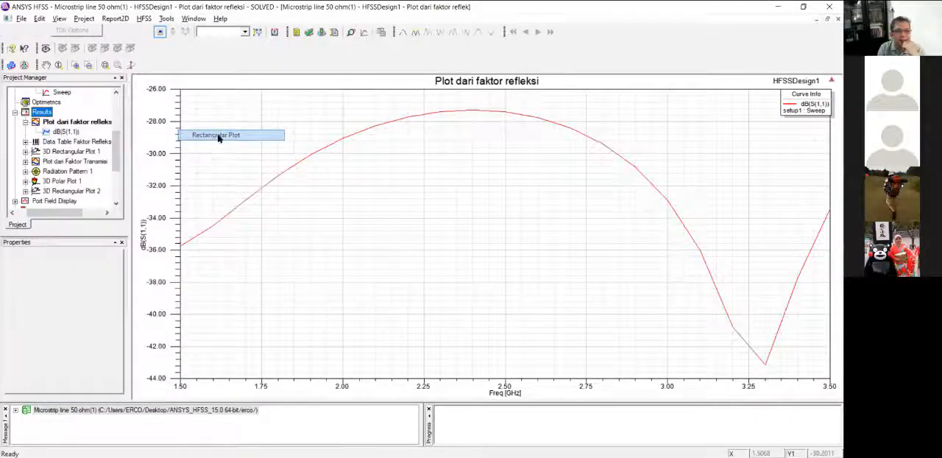
pyautogui.keyDown('ctrl'); pyautogui.click(321, 276); pyautogui.keyUp('ctrl')
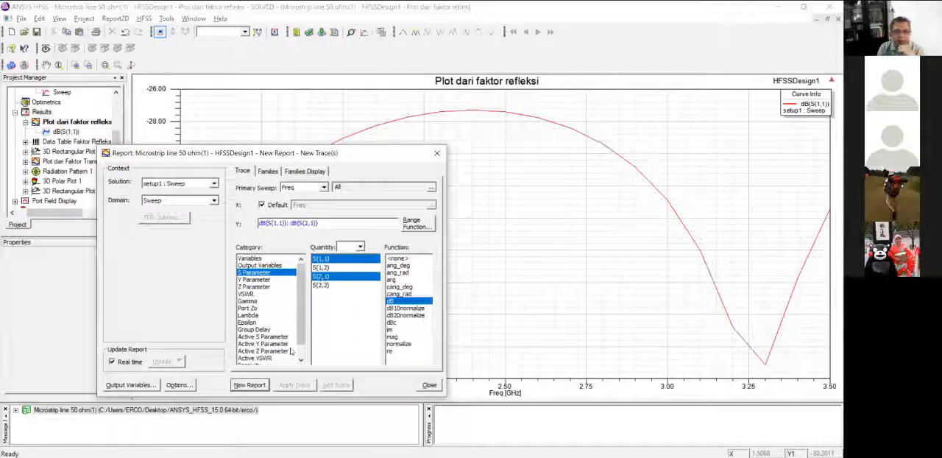
pyautogui.click(250, 384)
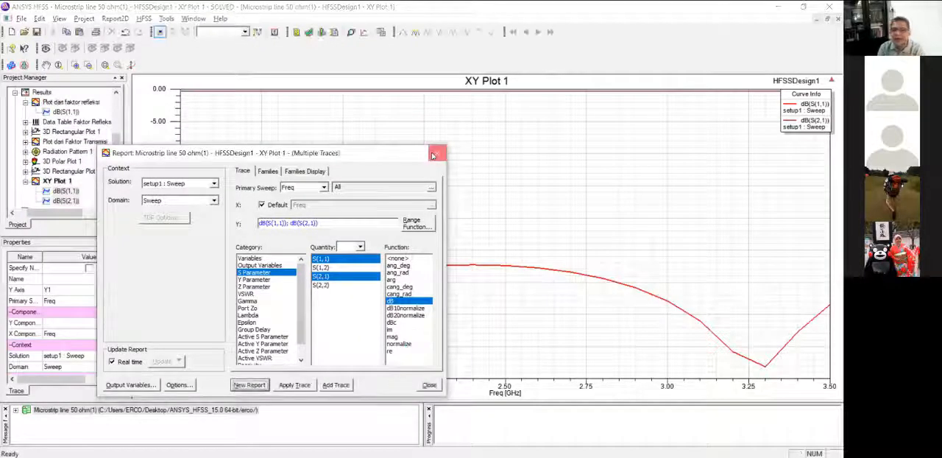
pyautogui.click(436, 152)
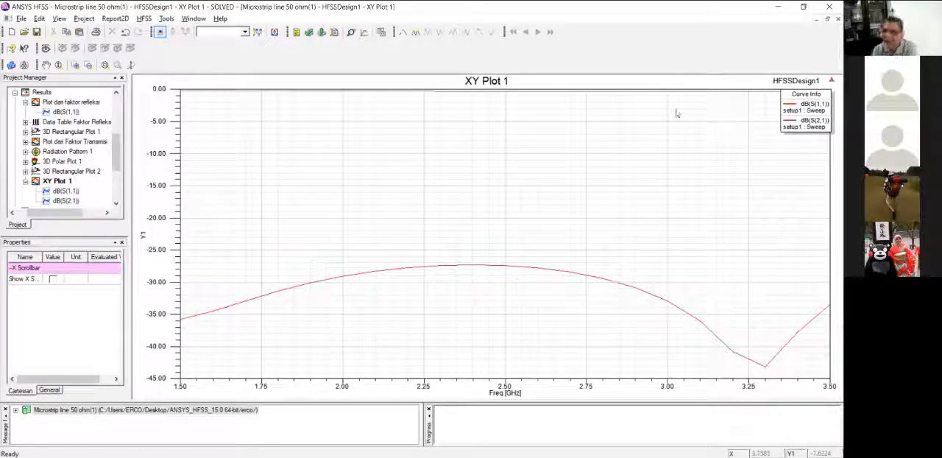
# Select the dB(S(1,1)) curve in XY Plot 1 and add a marker on it at 2.5 GHz.
pyautogui.click(813, 108)
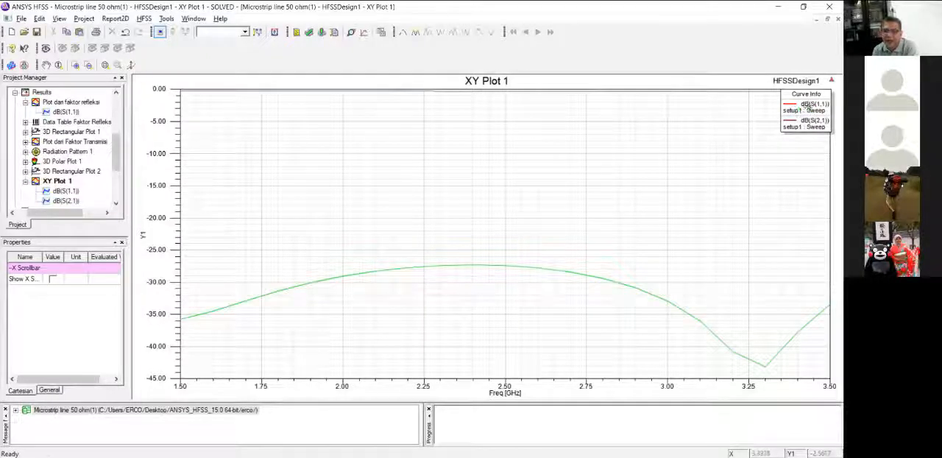
pyautogui.click(806, 109)
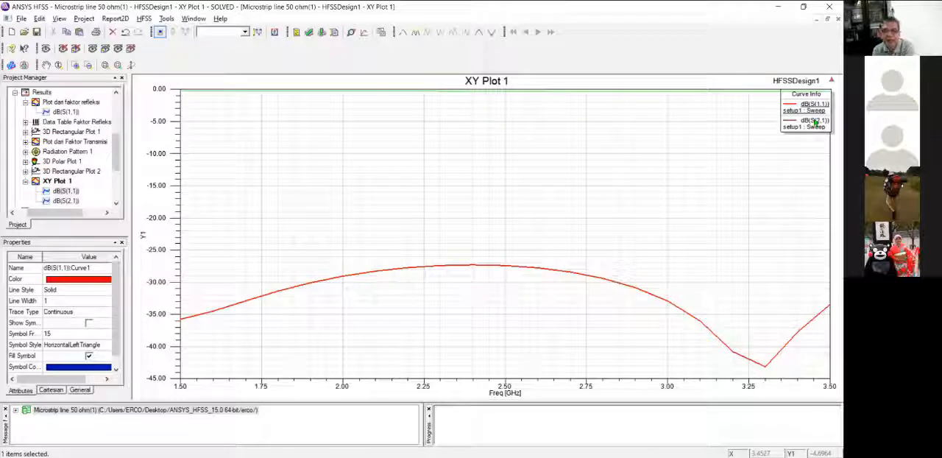
pyautogui.rightClick(556, 172)
pyautogui.moveTo(637, 177)
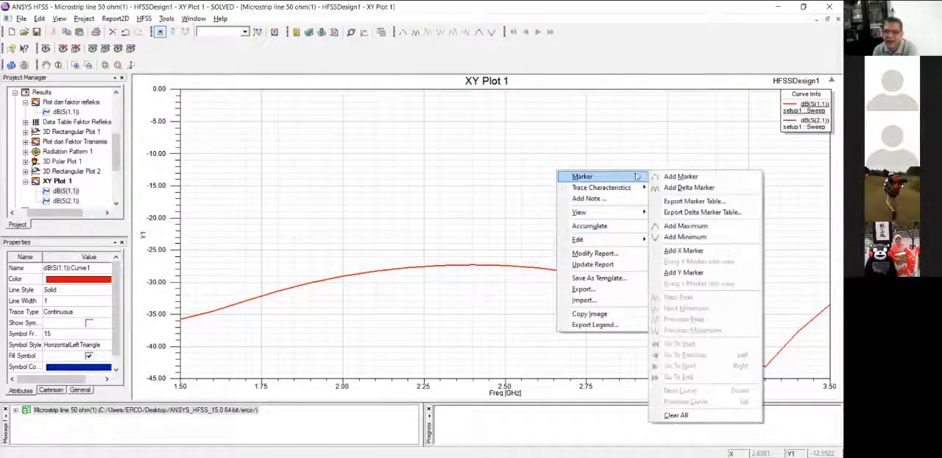
pyautogui.click(675, 177)
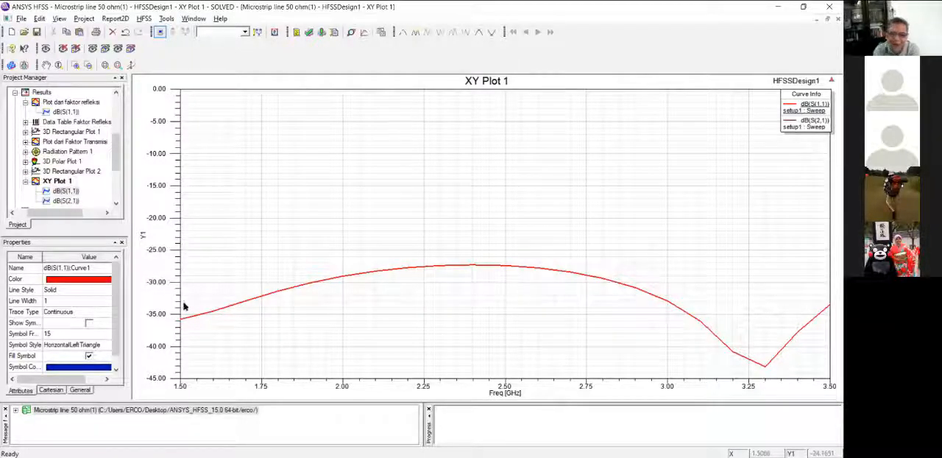
pyautogui.click(504, 264)
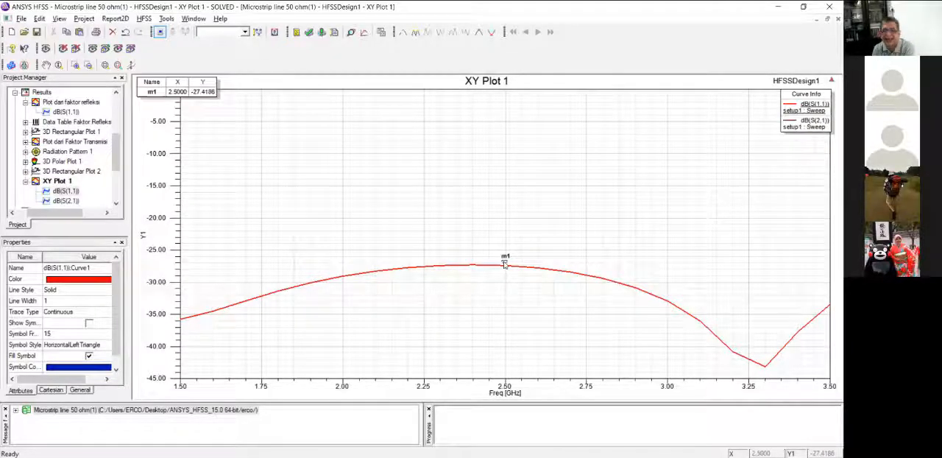
# Add a marker on the dB(S(2,1)) curve directly above the first one, and another at the 3.3 GHz dip of dB(S(1,1)).
pyautogui.rightClick(503, 92)
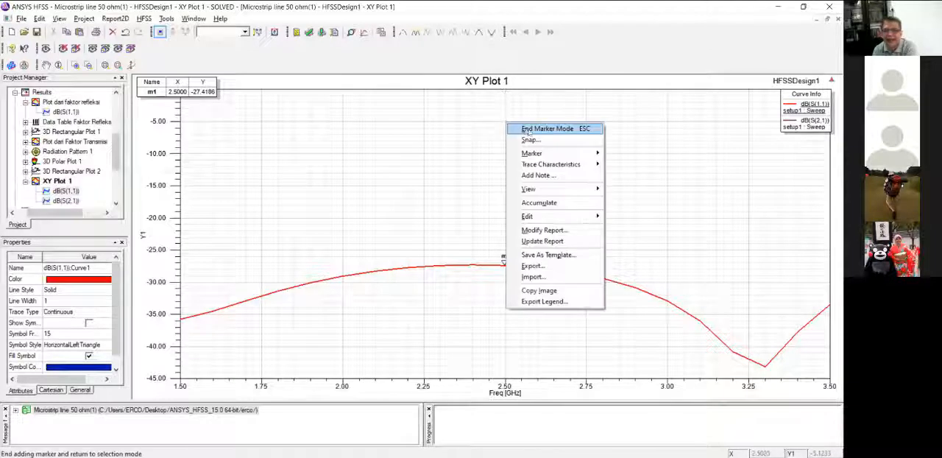
pyautogui.click(504, 89)
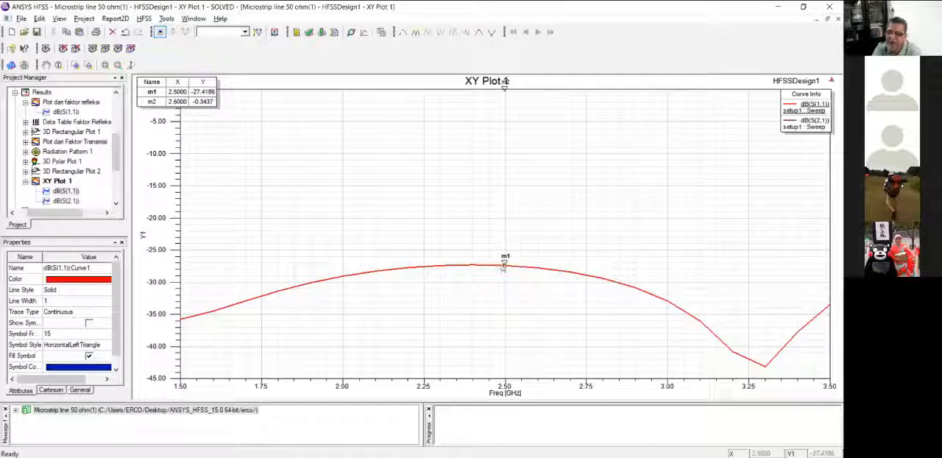
pyautogui.moveTo(503, 266)
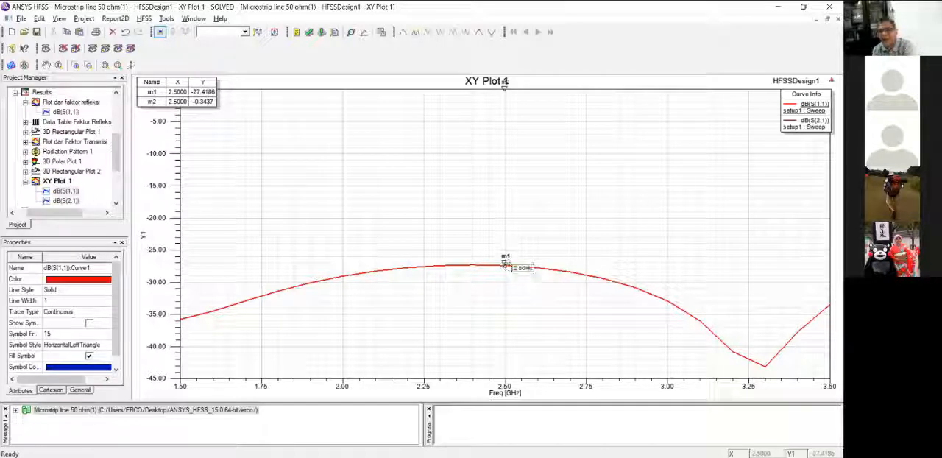
pyautogui.click(765, 368)
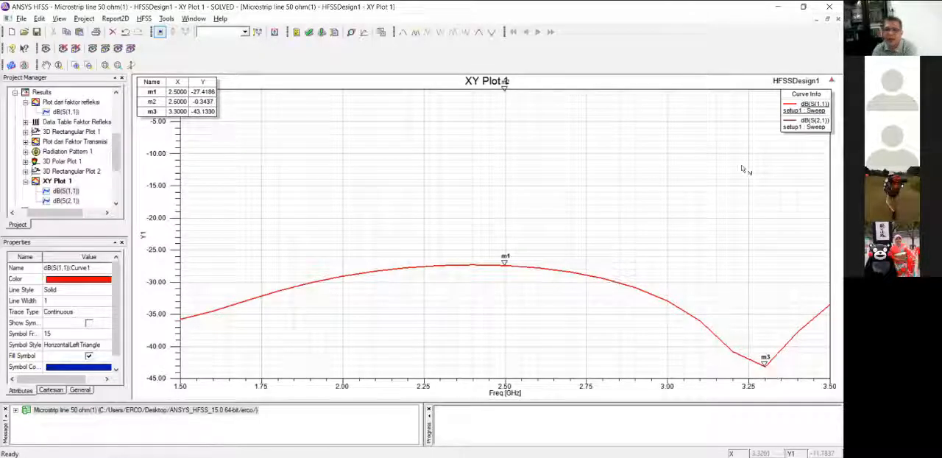
# Add a marker on the dB(S(2,1)) curve at 3.3 GHz, directly above the marker at the dB(S(1,1)) dip.
pyautogui.click(765, 91)
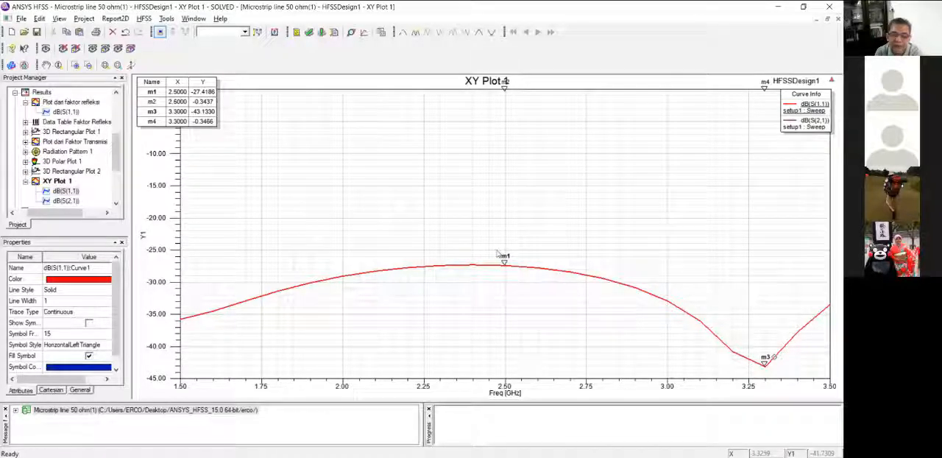
pyautogui.moveTo(497, 253)
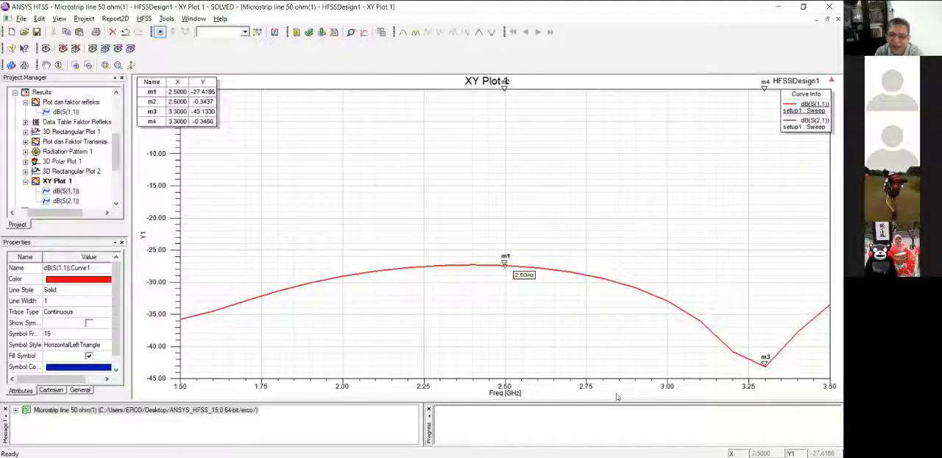
pyautogui.scroll(-1, 566, 289)
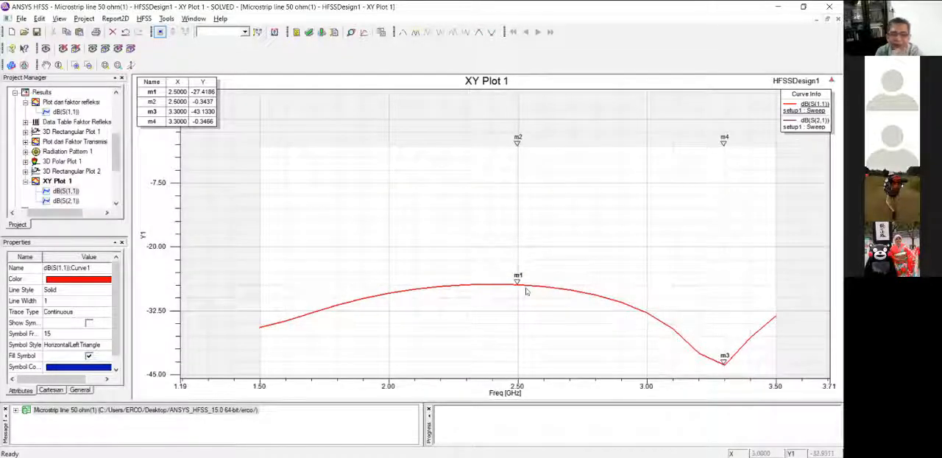
pyautogui.scroll(-2, 547, 309)
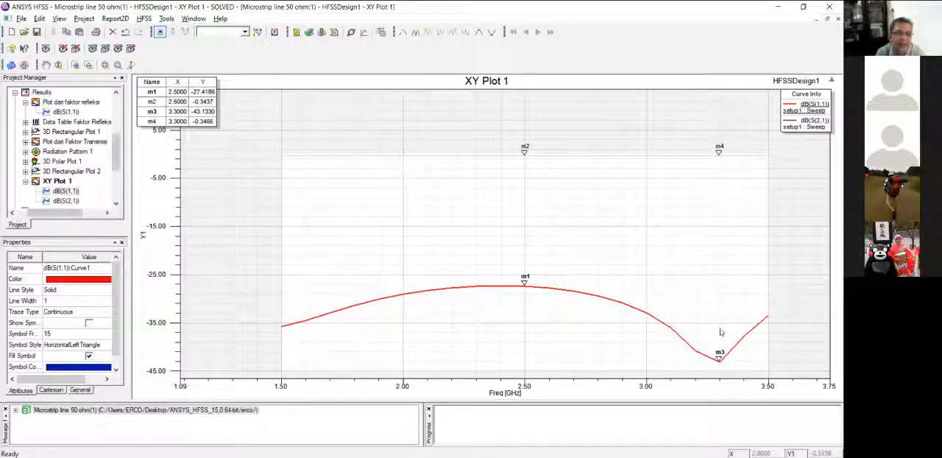
pyautogui.rightClick(357, 285)
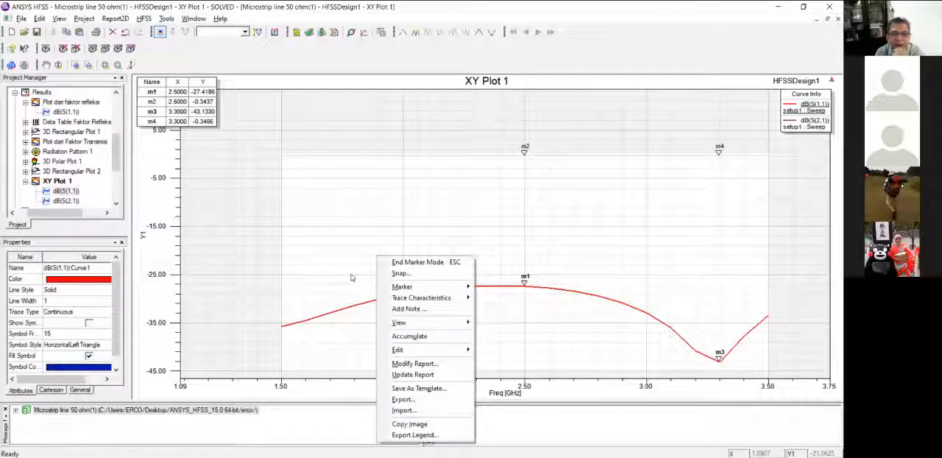
pyautogui.click(349, 275)
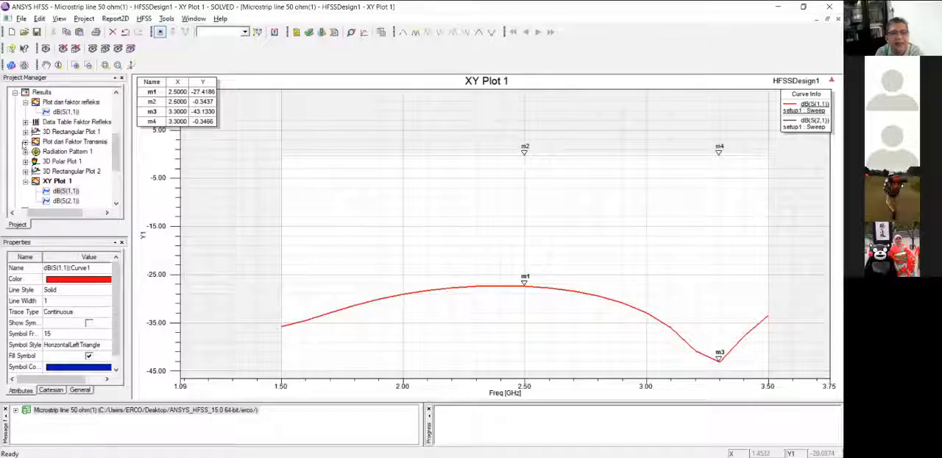
# Open the driven solution settings of setup1 to check its solution frequency and adaptive solution options, and close them.
pyautogui.scroll(1, 46, 111)
pyautogui.scroll(1, 46, 111)
pyautogui.doubleClick(50, 122)
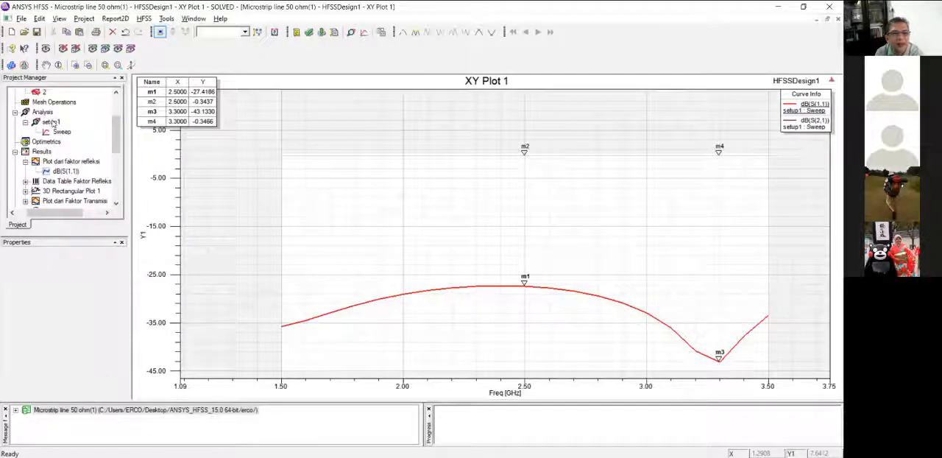
pyautogui.click(532, 88)
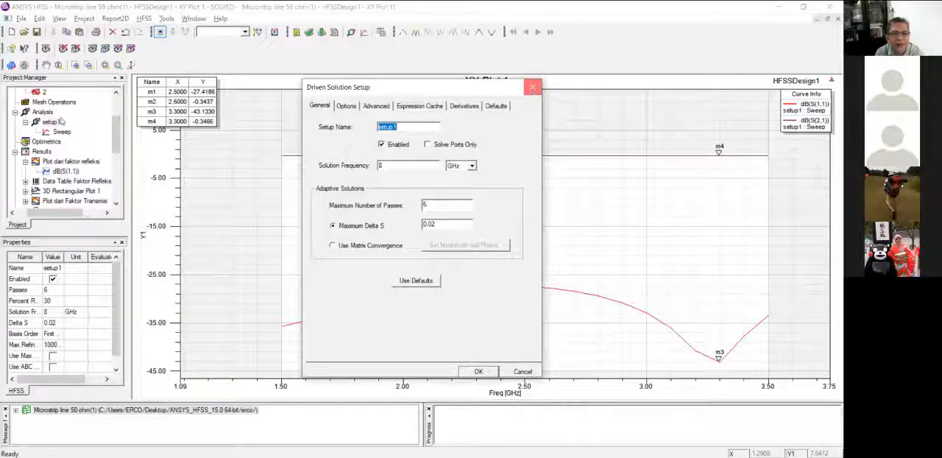
# Open the frequency sweep under setup1 to review its sweep type, start, stop and step size, and close it without changes.
pyautogui.rightClick(42, 113)
pyautogui.click(30, 129)
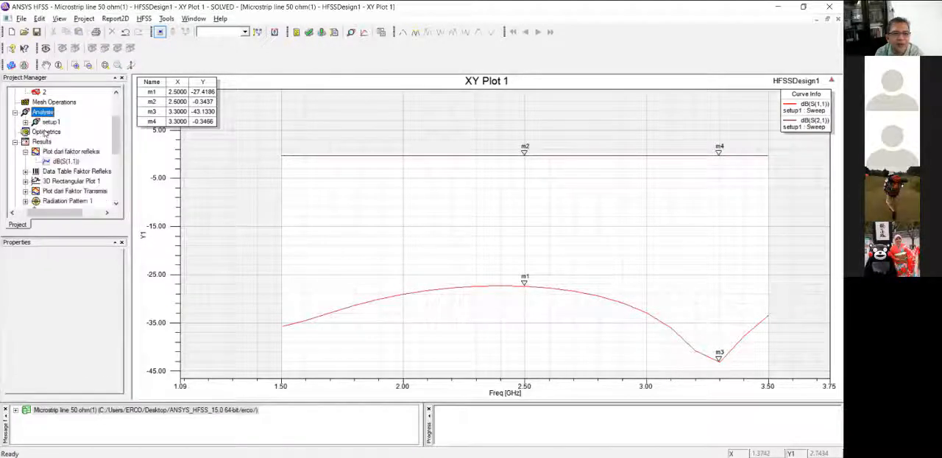
pyautogui.click(59, 131)
pyautogui.rightClick(59, 132)
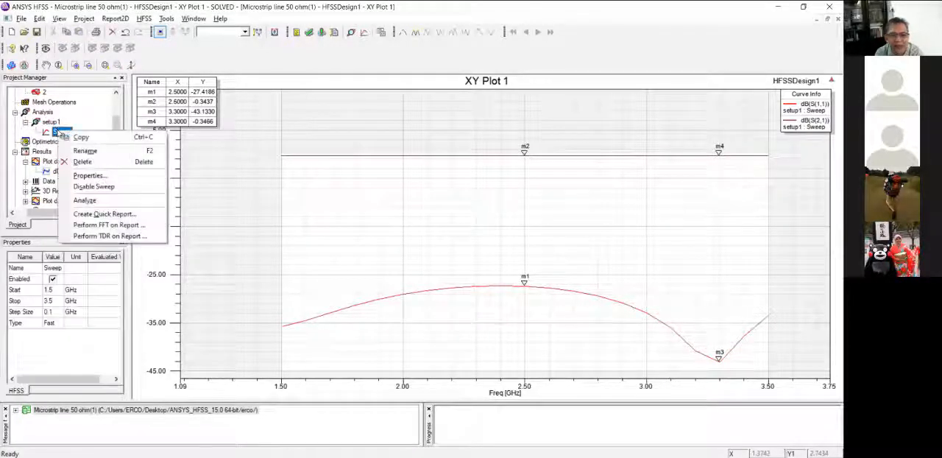
pyautogui.doubleClick(48, 134)
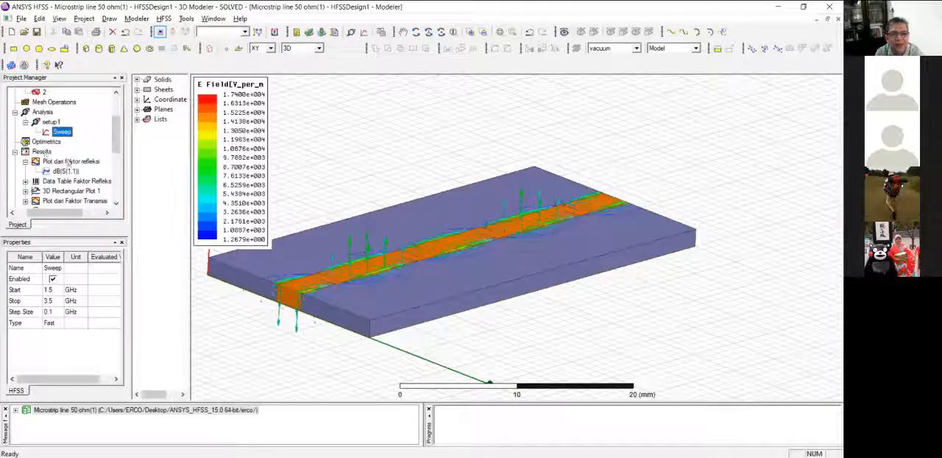
pyautogui.doubleClick(58, 132)
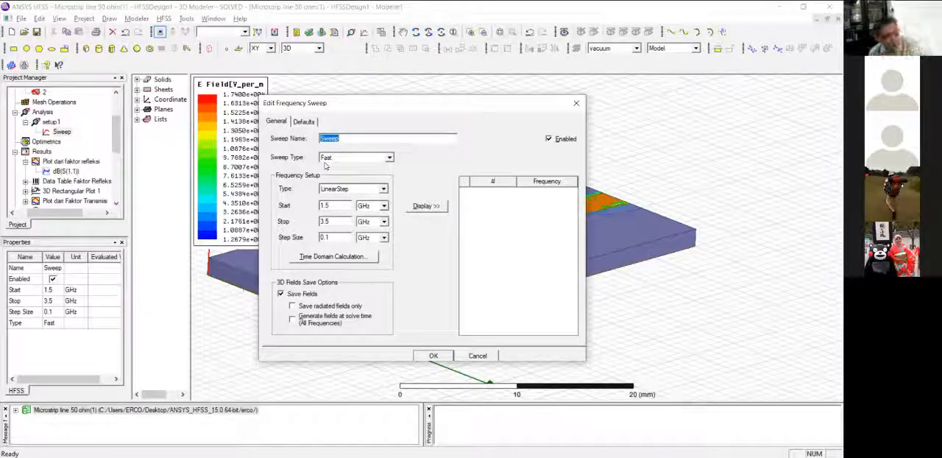
pyautogui.click(335, 205)
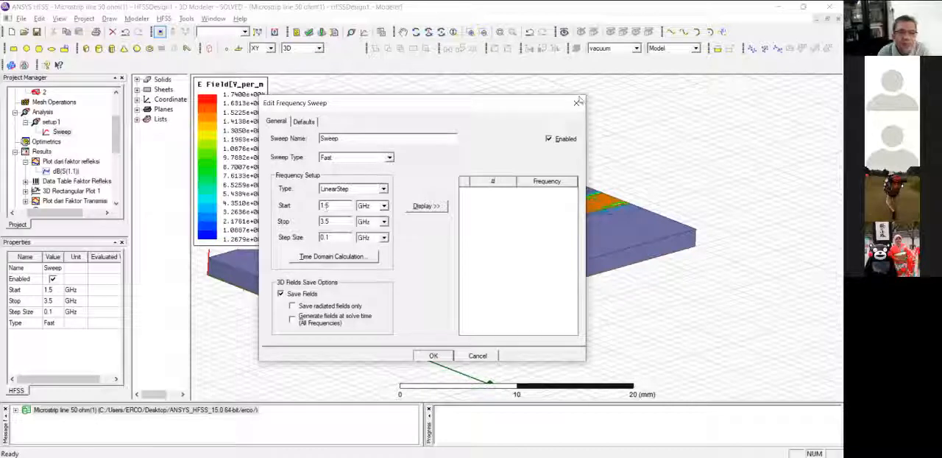
pyautogui.click(576, 103)
# Reopen XY Plot 1 from the results and fit all its contents in the view.
pyautogui.scroll(-3, 35, 178)
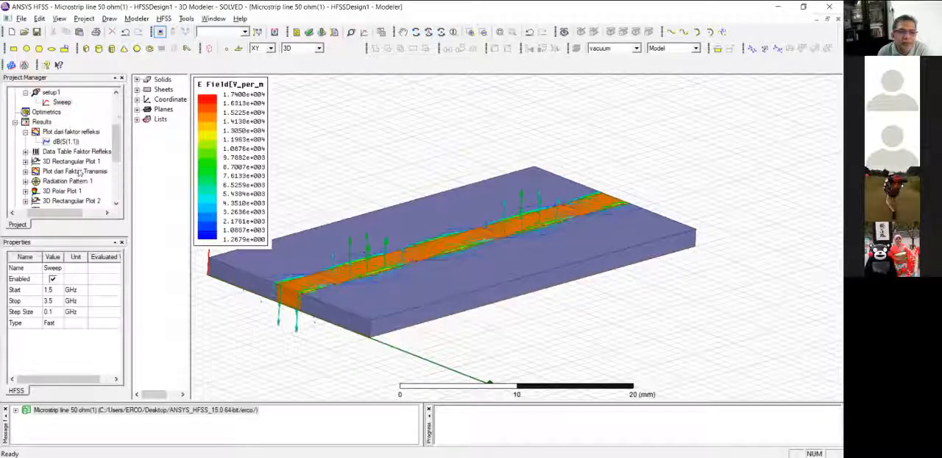
pyautogui.doubleClick(53, 181)
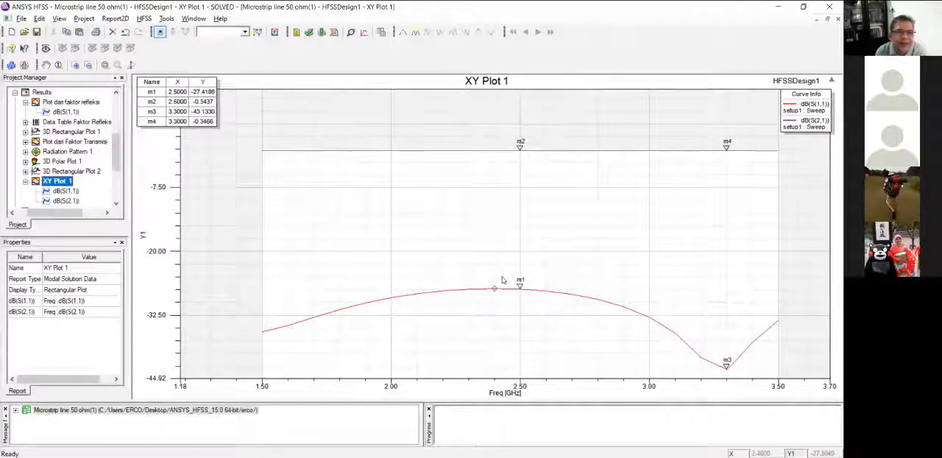
pyautogui.rightClick(303, 177)
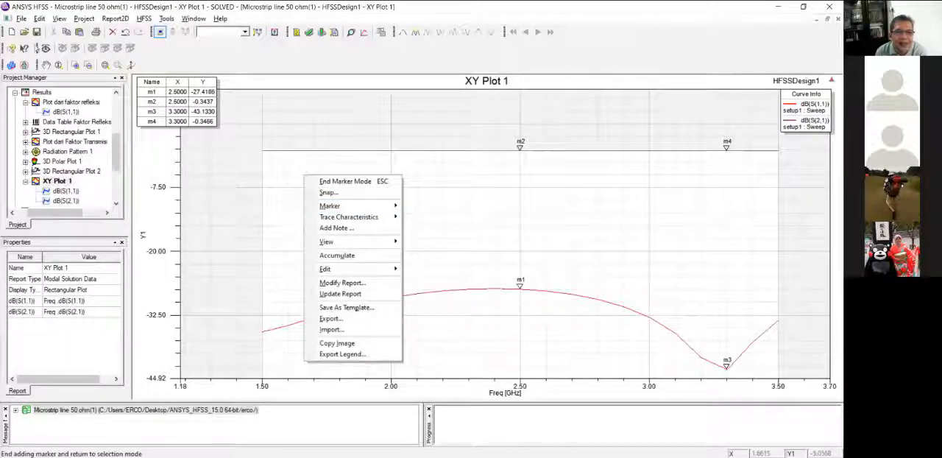
pyautogui.click(46, 48)
pyautogui.click(46, 47)
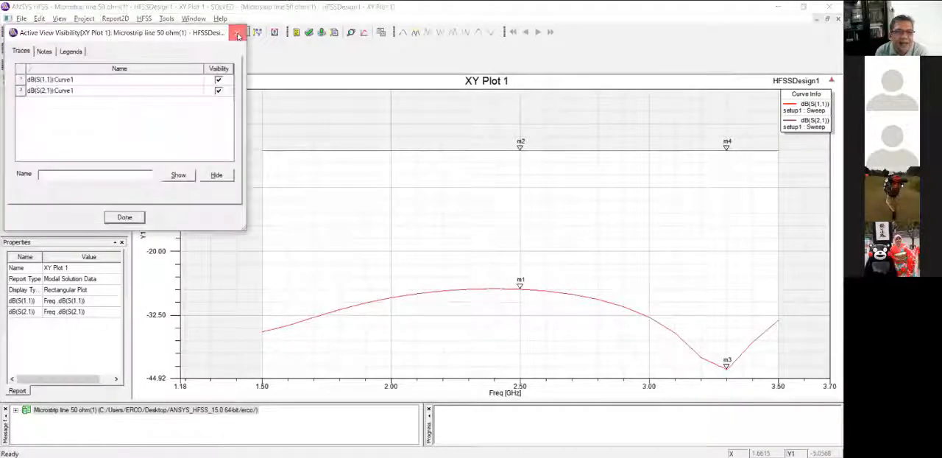
pyautogui.click(237, 33)
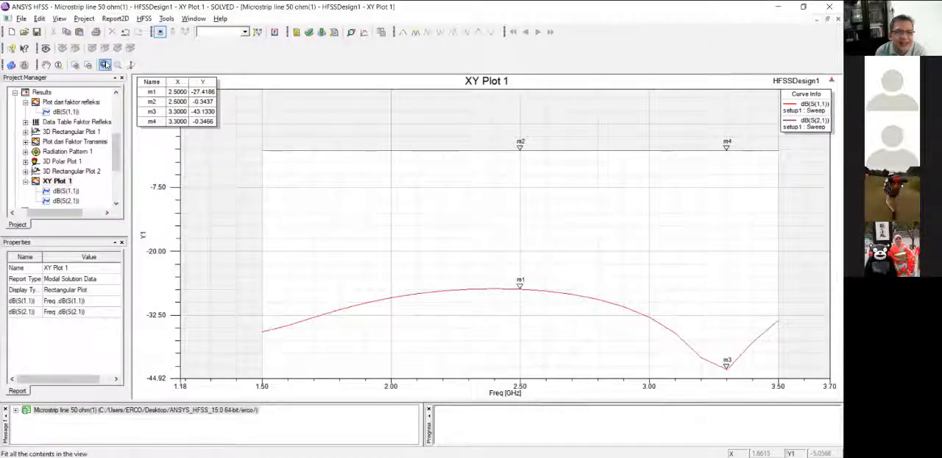
pyautogui.click(105, 64)
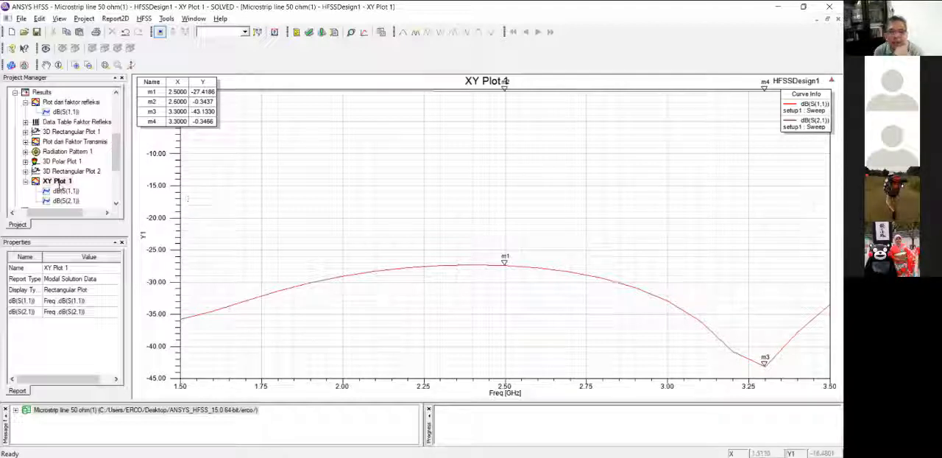
# Open the settings for a new rectangular plot of modal solution data from the results.
pyautogui.click(59, 181)
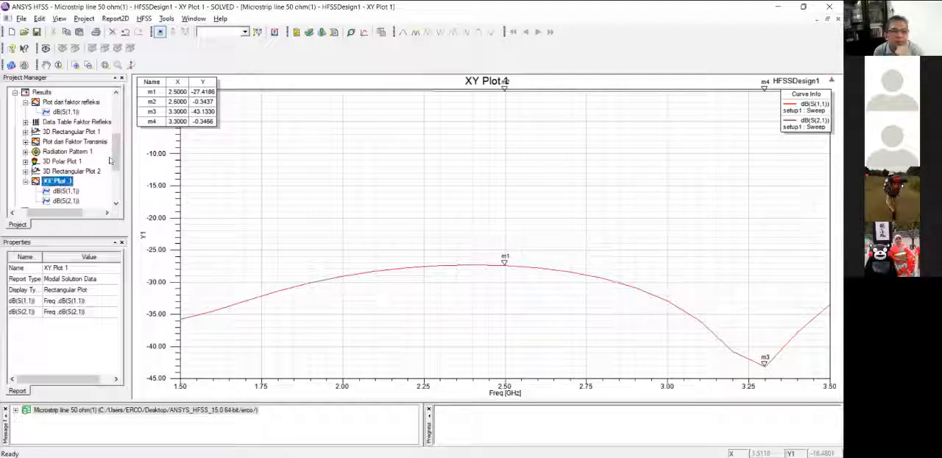
pyautogui.scroll(5, 115, 152)
pyautogui.scroll(-6, 117, 156)
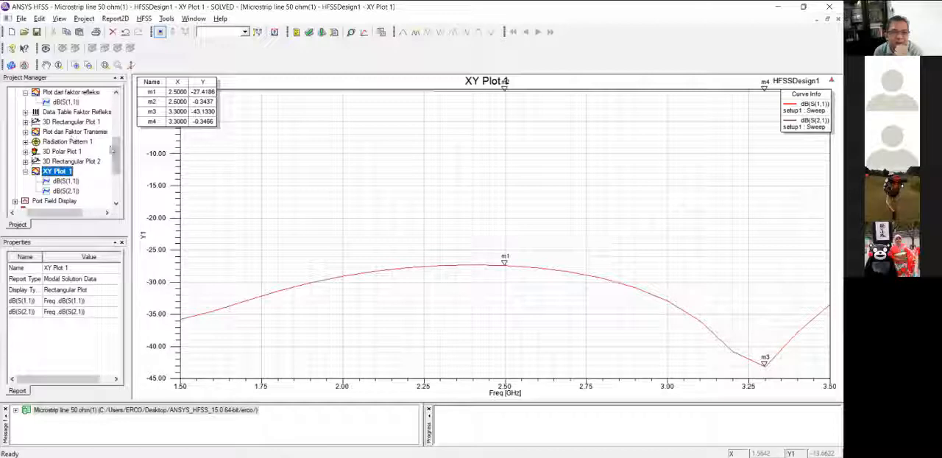
pyautogui.scroll(5, 111, 150)
pyautogui.rightClick(41, 121)
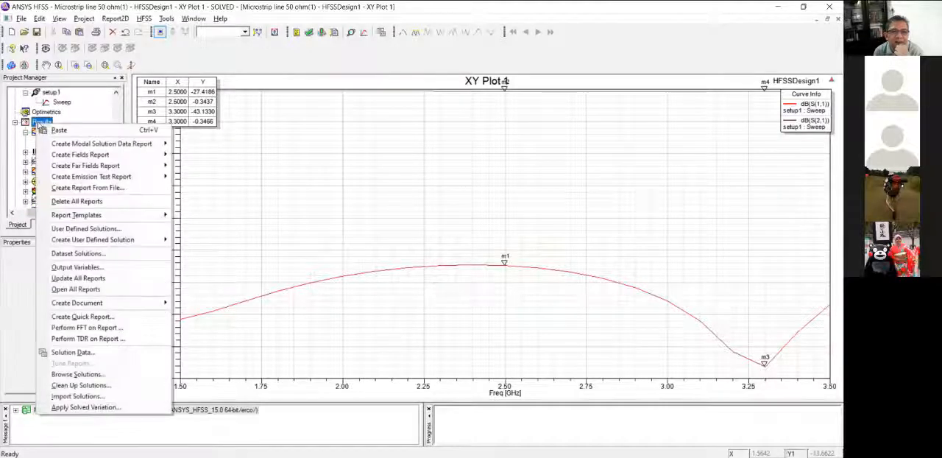
pyautogui.moveTo(96, 144)
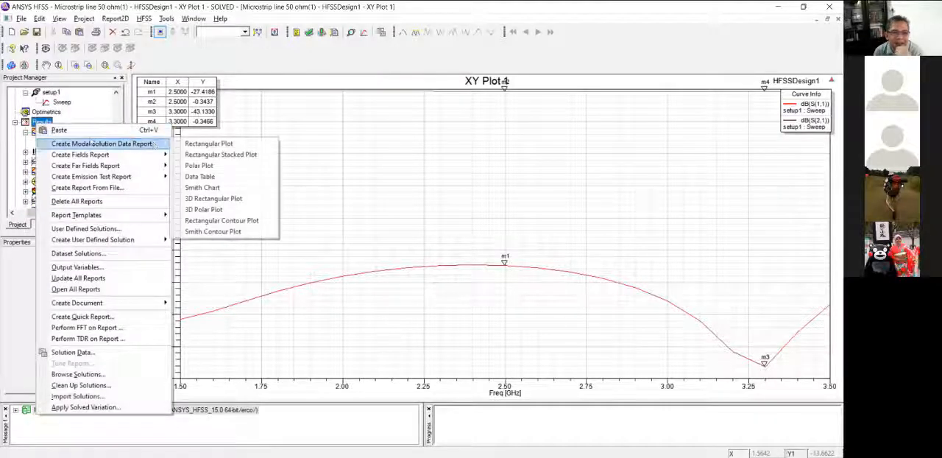
pyautogui.click(213, 145)
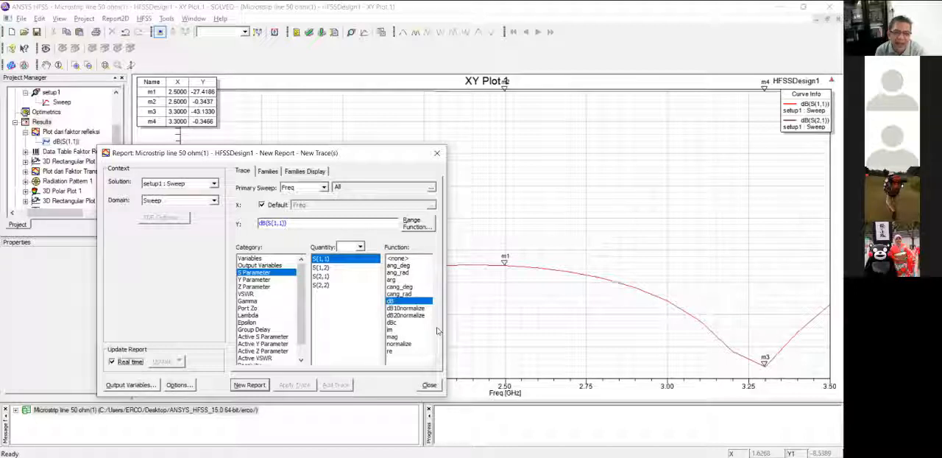
# Review the Y Parameter, VSWR and S Parameter categories and the primary sweep choices for the new report, and close it without creating a plot.
pyautogui.click(254, 279)
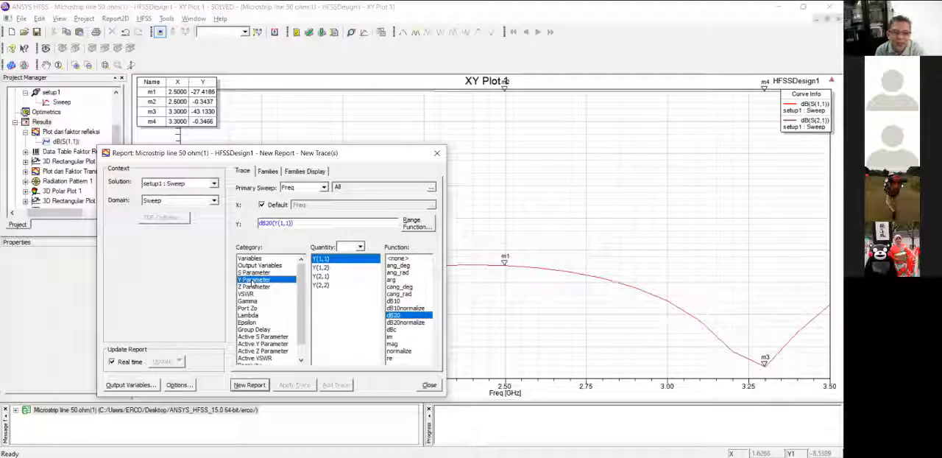
pyautogui.click(258, 293)
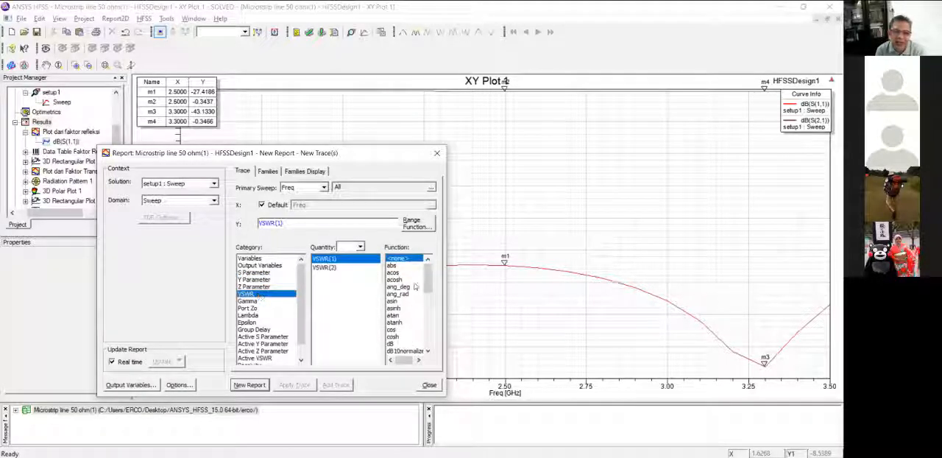
pyautogui.moveTo(429, 270); pyautogui.dragTo(428, 283)
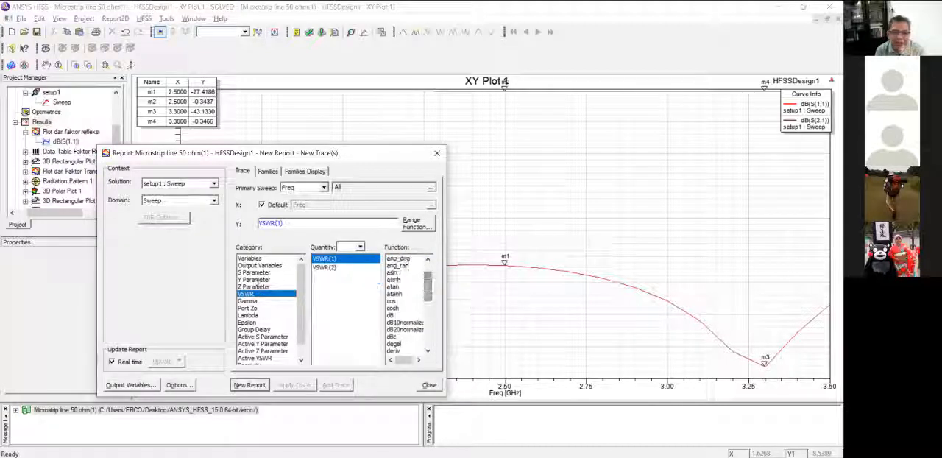
pyautogui.click(258, 273)
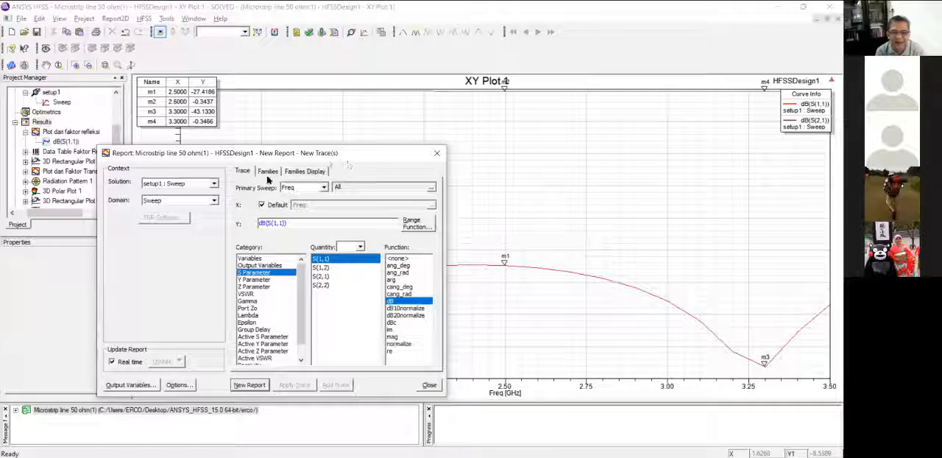
pyautogui.click(320, 189)
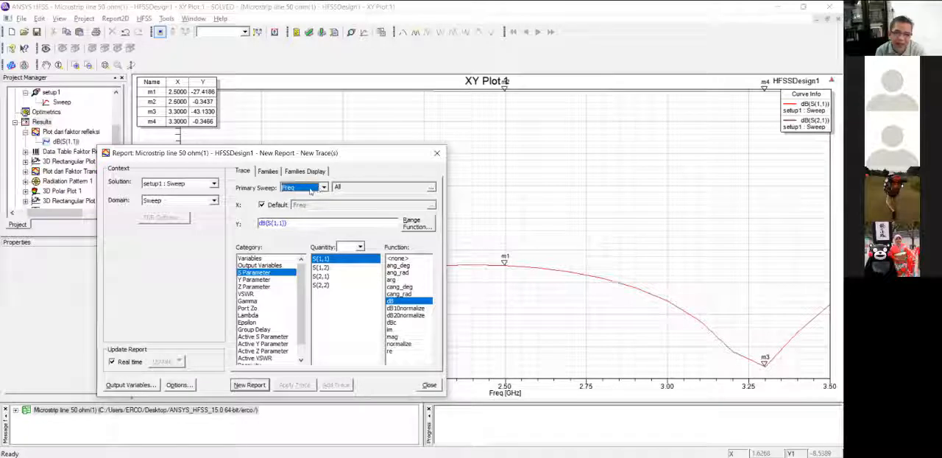
pyautogui.click(322, 188)
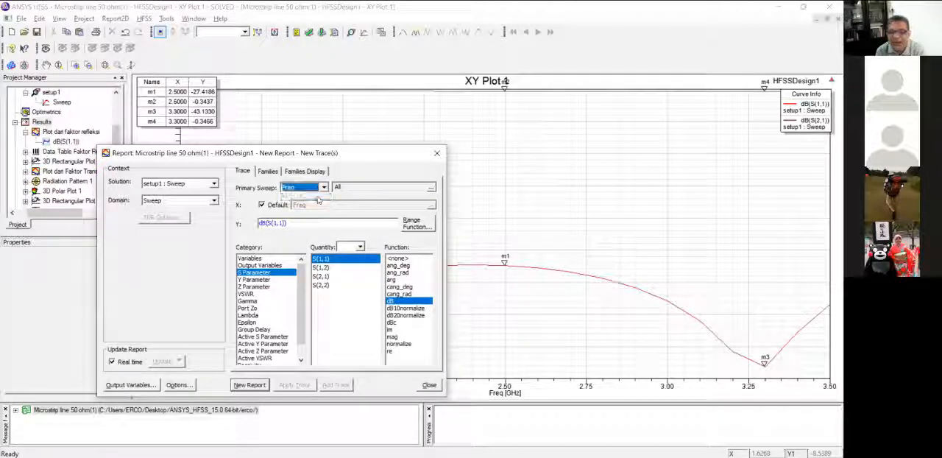
pyautogui.click(318, 198)
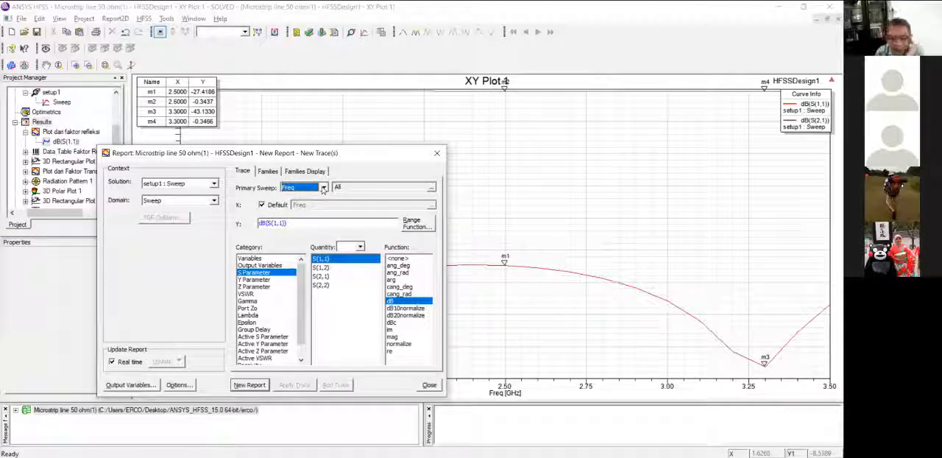
pyautogui.click(429, 385)
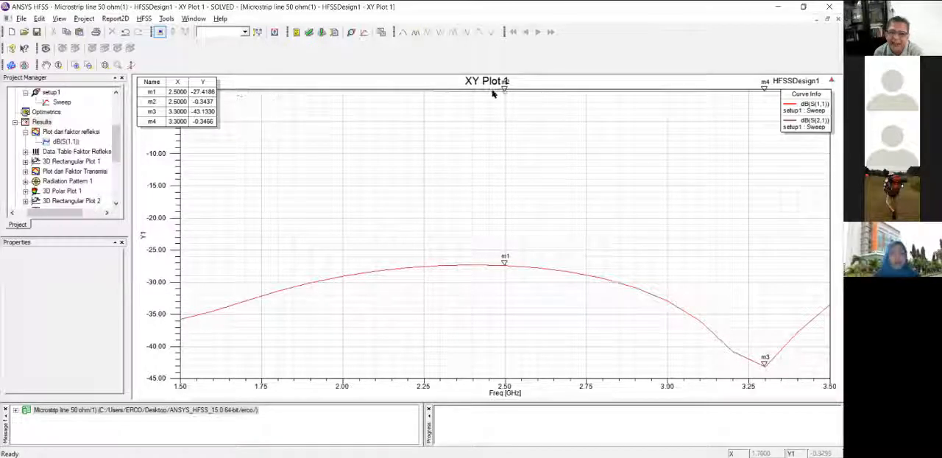
# Open the 3D model of HFSSDesign1 and inspect the microstrip line on its substrate from an angled view.
pyautogui.moveTo(506, 96)
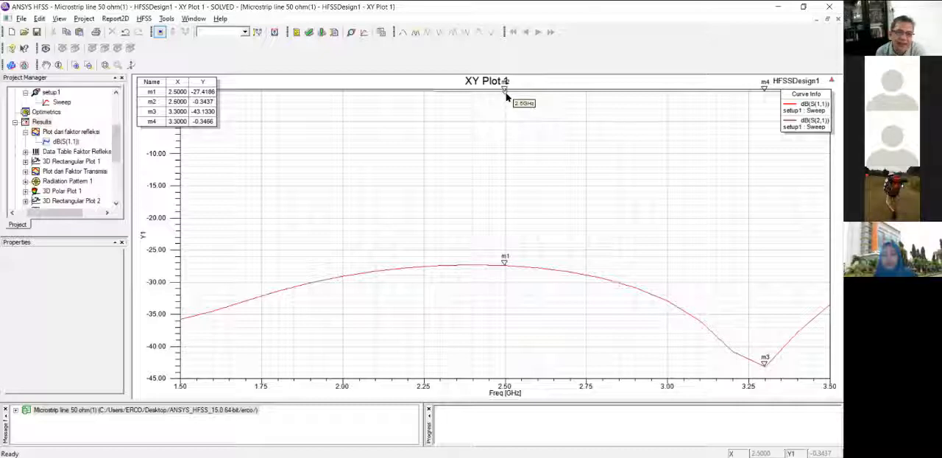
pyautogui.moveTo(116, 140); pyautogui.dragTo(117, 104)
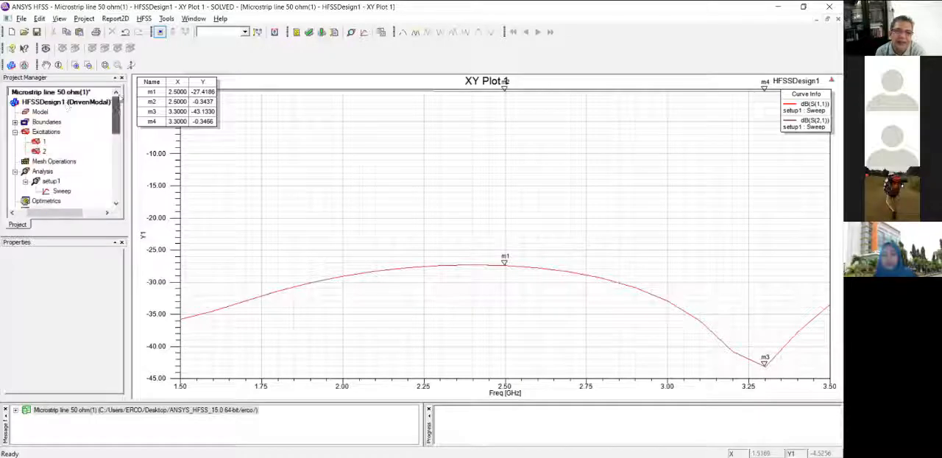
pyautogui.click(63, 104)
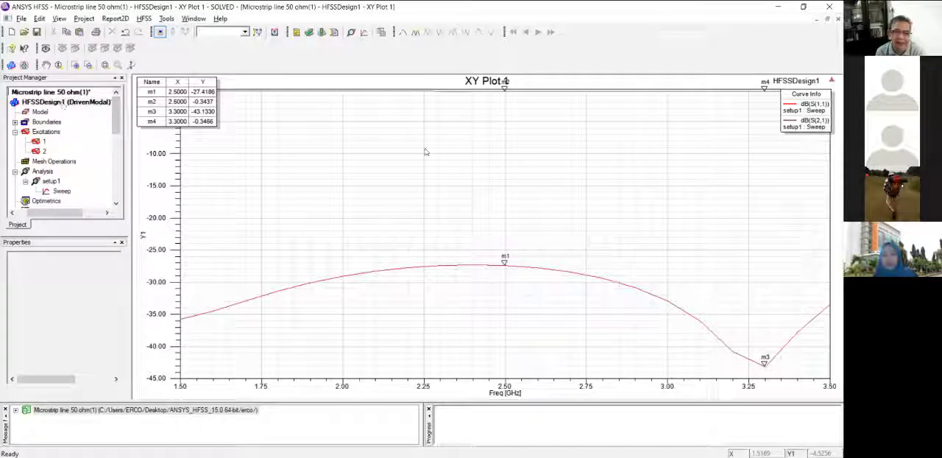
pyautogui.keyDown('alt'); pyautogui.moveTo(548, 315); pyautogui.dragTo(557, 313); pyautogui.keyUp('alt')
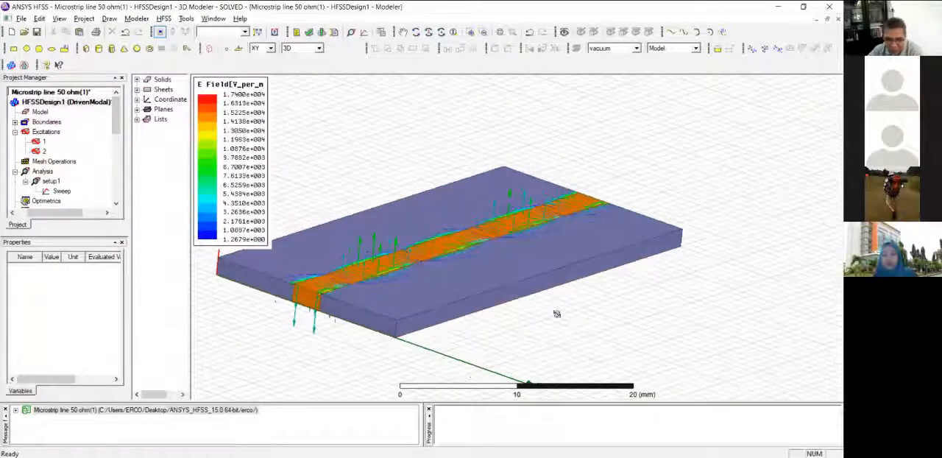
pyautogui.press('capslock')
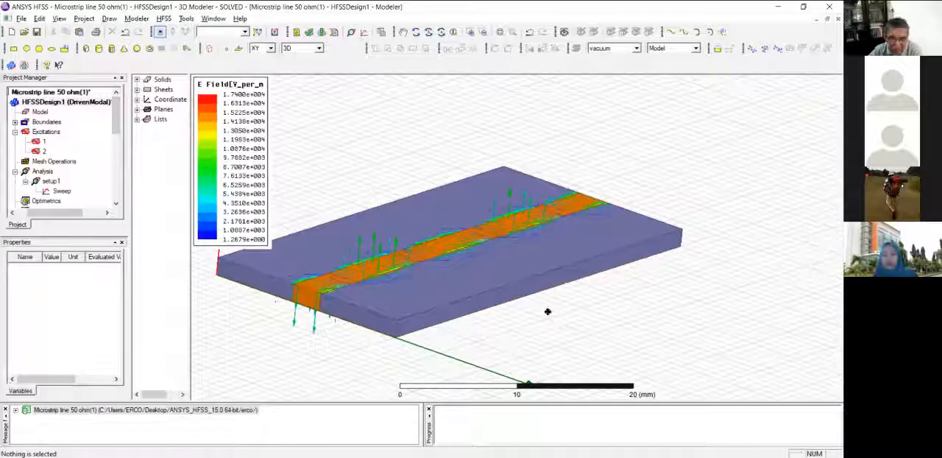
pyautogui.keyDown('alt'); pyautogui.moveTo(553, 311); pyautogui.dragTo(676, 325); pyautogui.keyUp('alt')
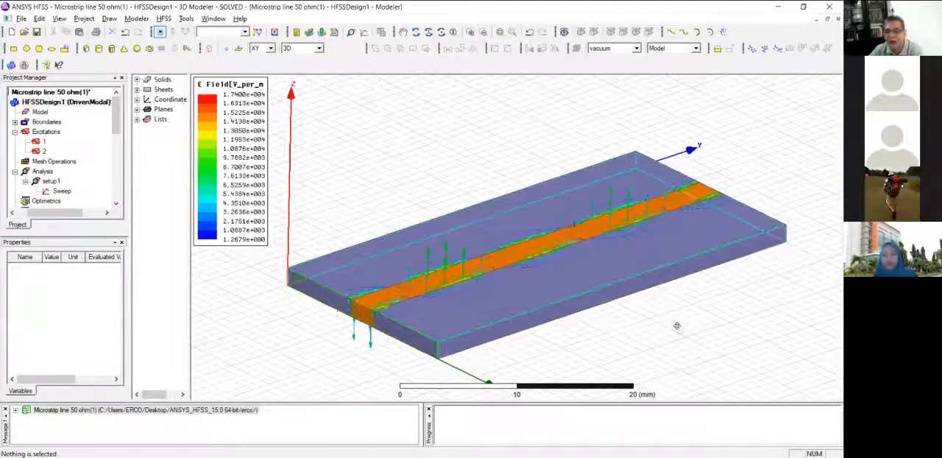
pyautogui.scroll(-2, 671, 322)
pyautogui.keyDown('shift'); pyautogui.moveTo(374, 216); pyautogui.dragTo(354, 205); pyautogui.keyUp('shift')
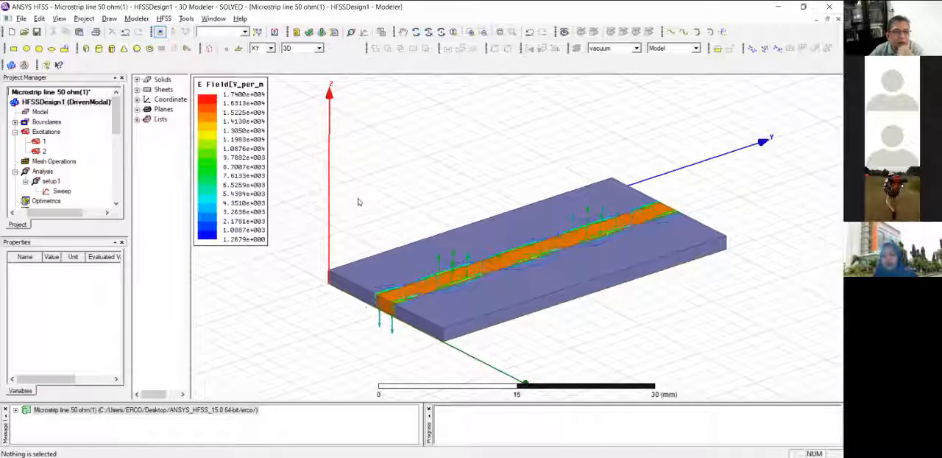
# Expand the boundaries and highlight PerfE1 and Rad1 in turn to compare the surfaces they cover.
pyautogui.click(14, 122)
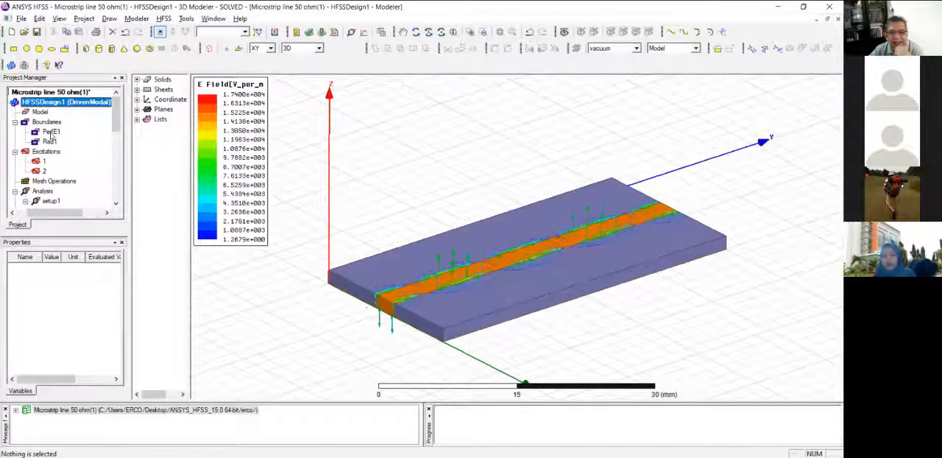
pyautogui.click(51, 132)
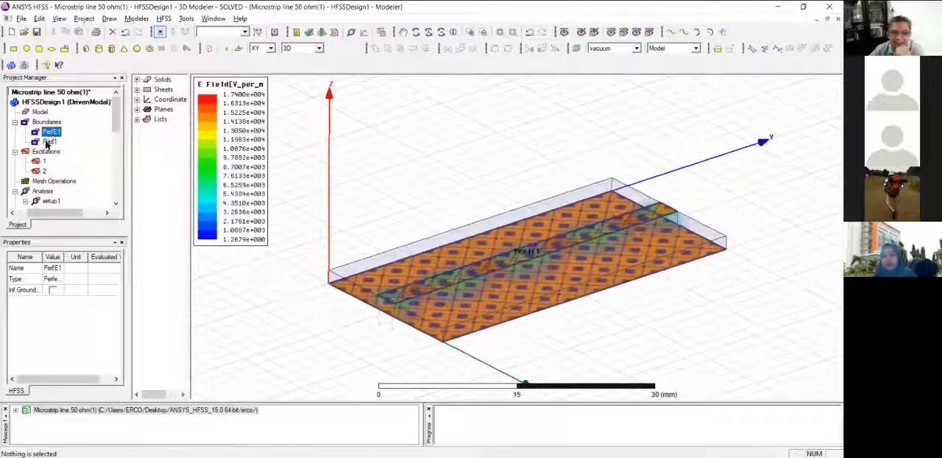
pyautogui.click(48, 141)
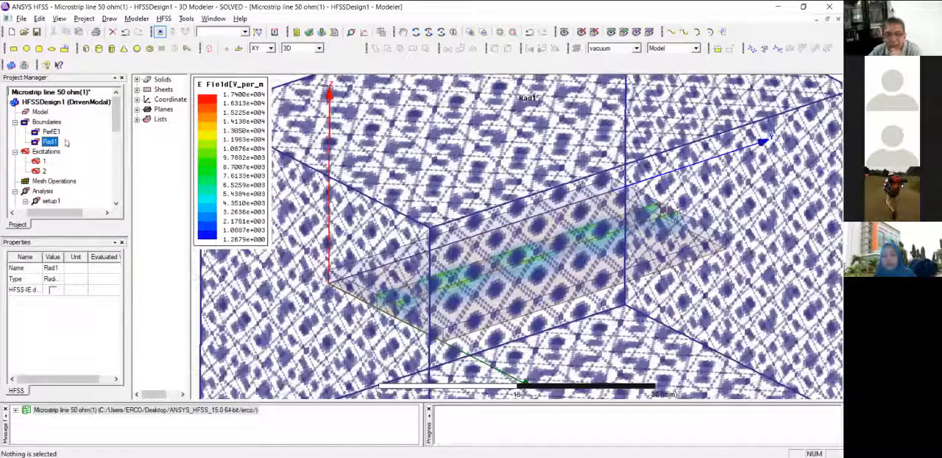
pyautogui.click(51, 132)
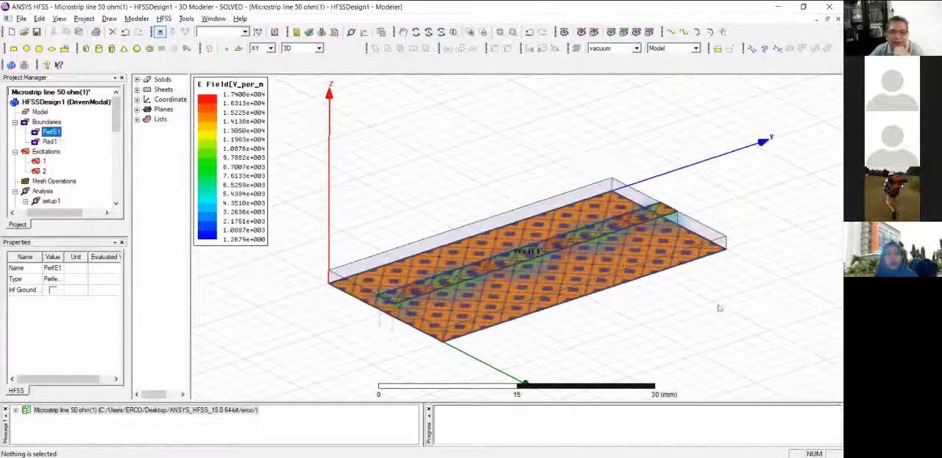
pyautogui.scroll(-4, 677, 294)
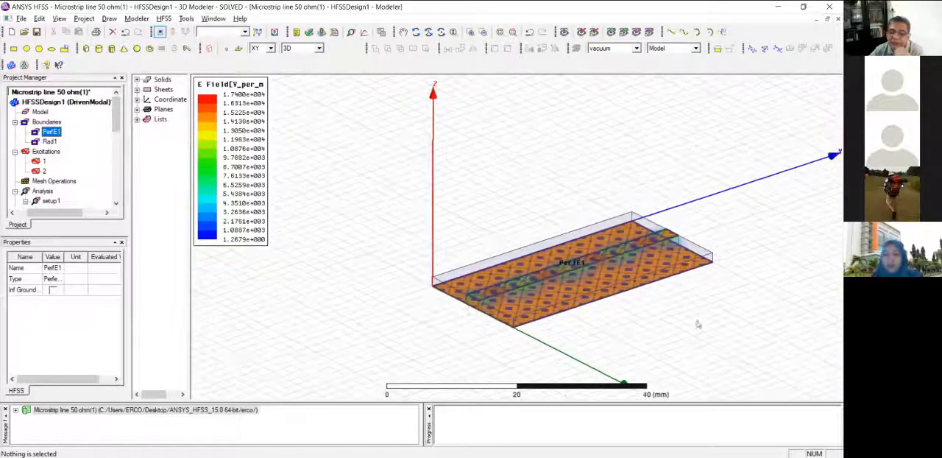
pyautogui.click(50, 141)
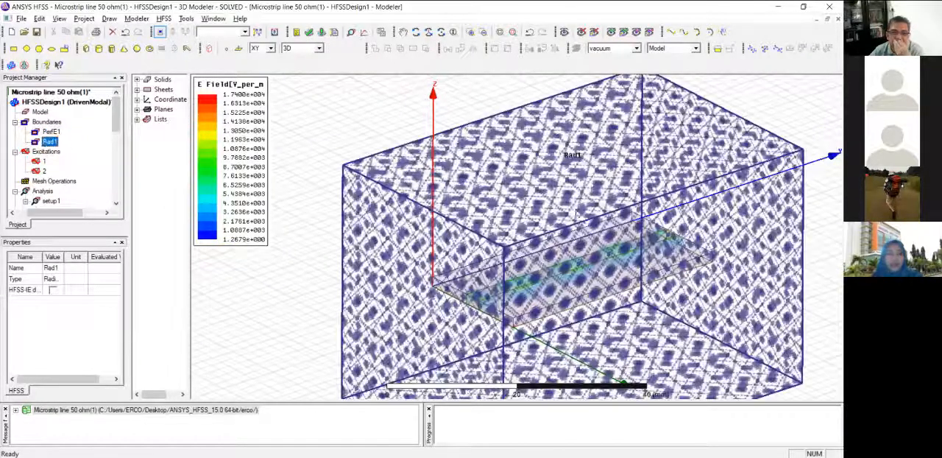
pyautogui.scroll(-3, 659, 215)
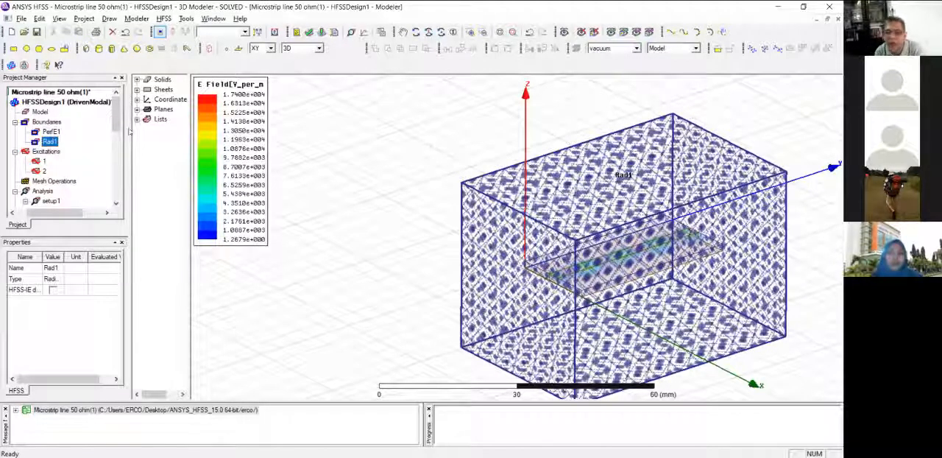
# Widen the model tree and highlight the PerfE1 boundary again to inspect its conductor surfaces closely.
pyautogui.moveTo(190, 122); pyautogui.dragTo(207, 121)
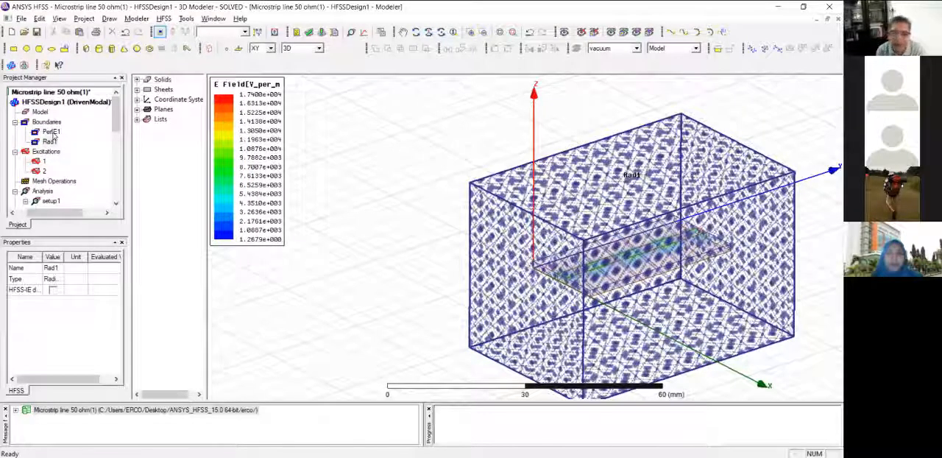
pyautogui.click(51, 132)
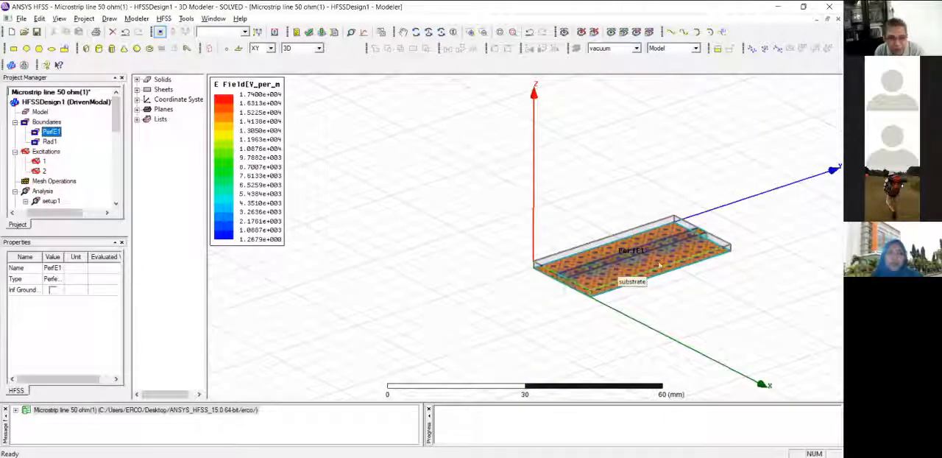
pyautogui.scroll(3, 691, 275)
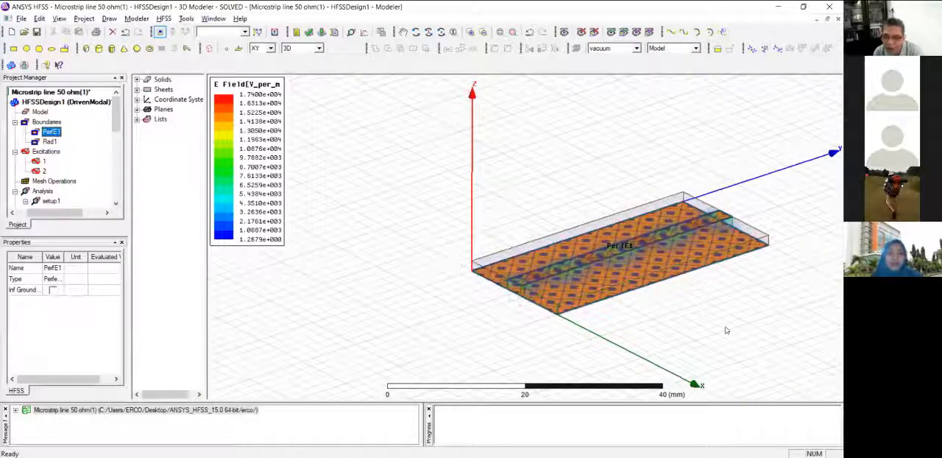
pyautogui.keyDown('shift'); pyautogui.moveTo(725, 328); pyautogui.dragTo(657, 321); pyautogui.keyUp('shift')
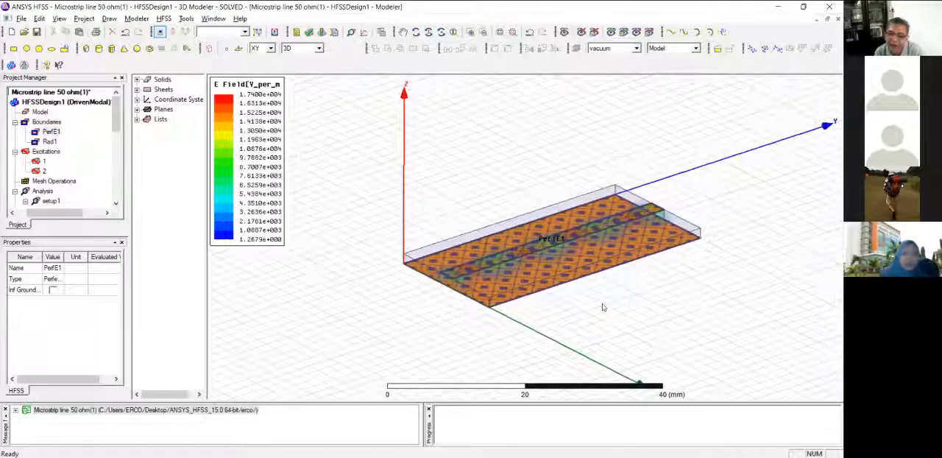
pyautogui.scroll(3, 599, 303)
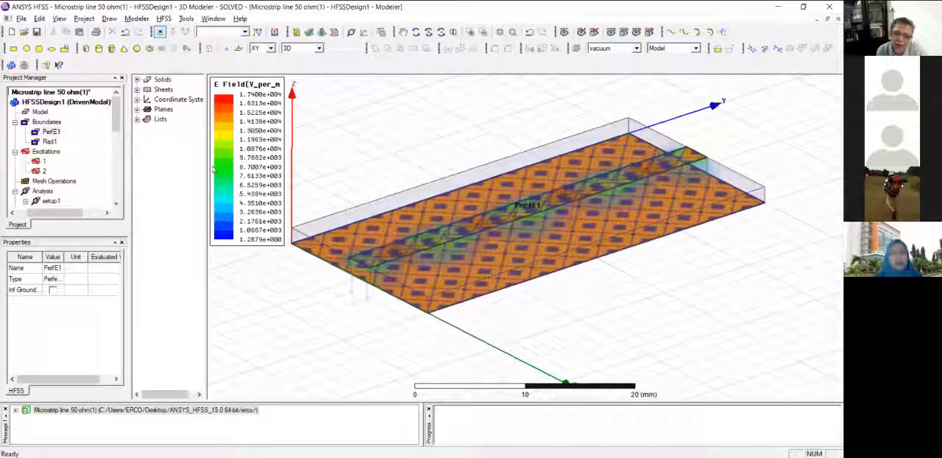
# Expand the solids to review the air and FR4_epoxy groups, and select the substrate to inspect its properties.
pyautogui.moveTo(207, 169); pyautogui.dragTo(214, 169)
pyautogui.click(137, 79)
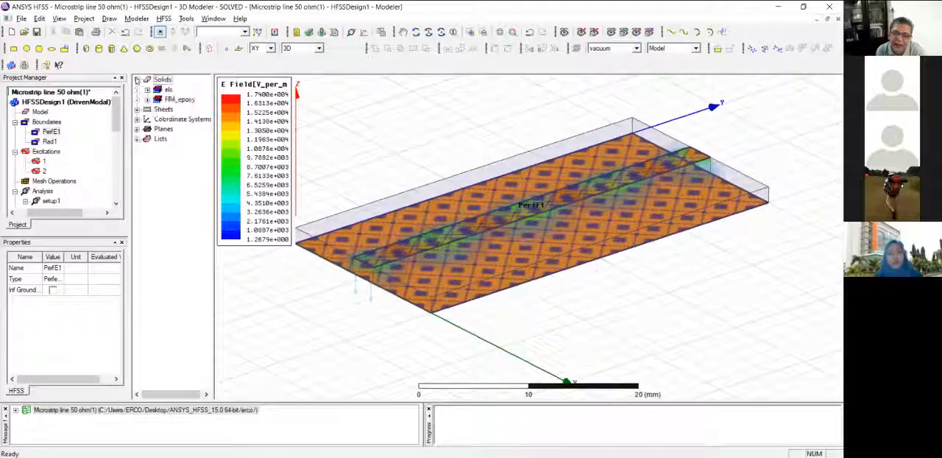
pyautogui.click(147, 99)
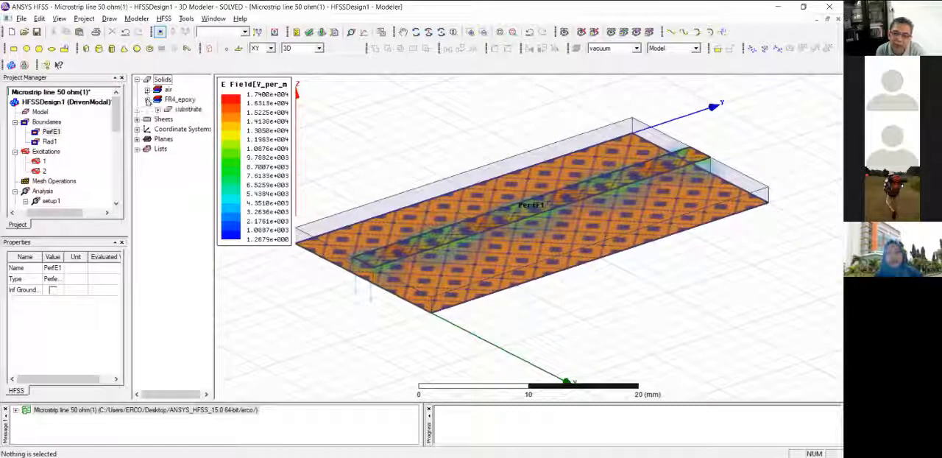
pyautogui.click(157, 109)
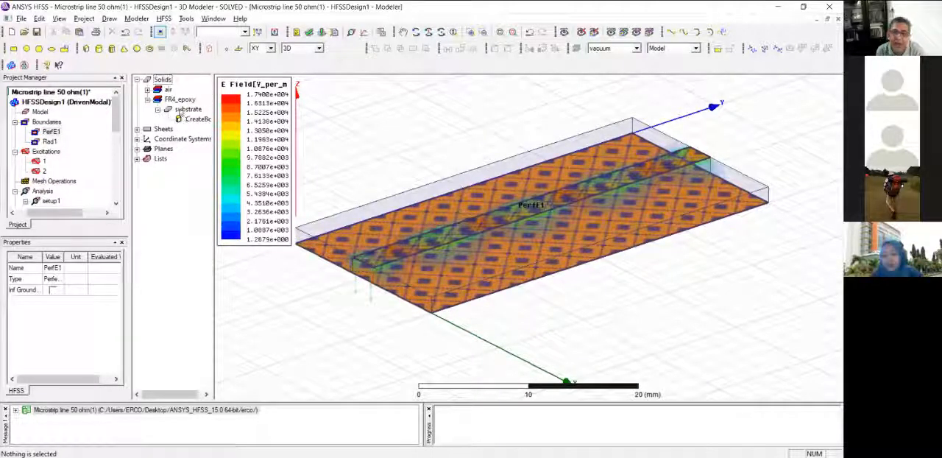
pyautogui.click(147, 89)
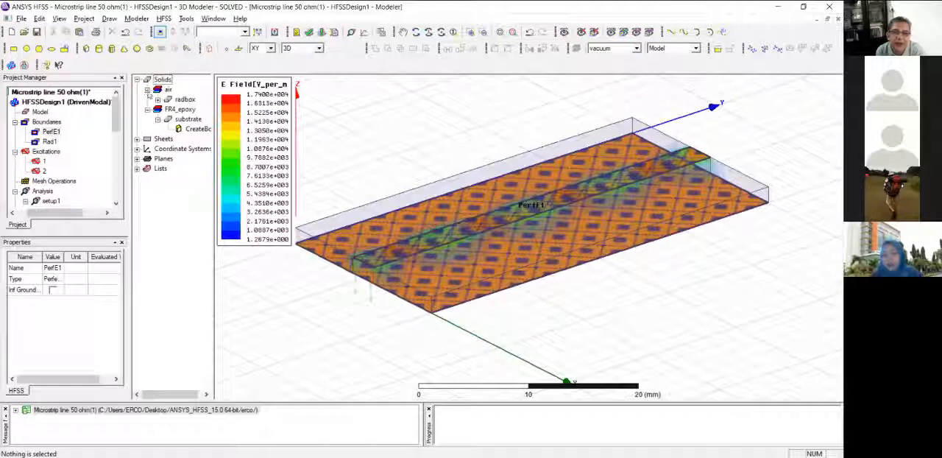
pyautogui.click(147, 89)
pyautogui.click(188, 109)
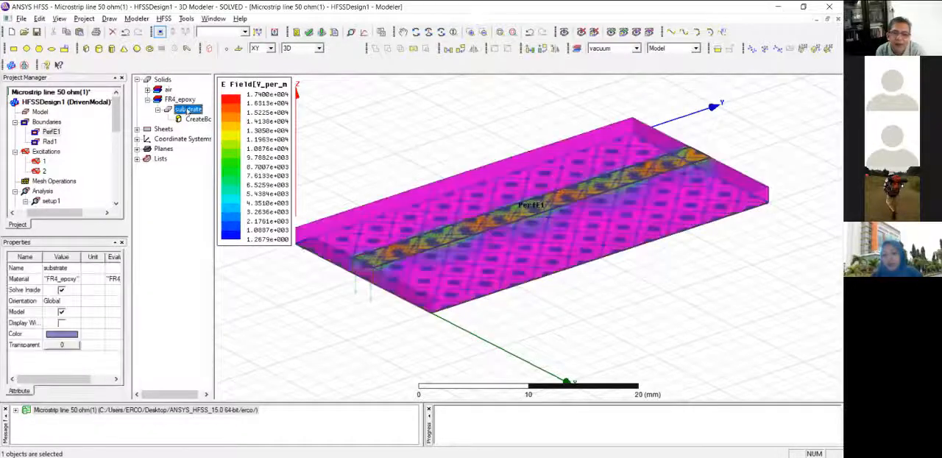
pyautogui.keyDown('alt'); pyautogui.moveTo(567, 320); pyautogui.dragTo(564, 360); pyautogui.keyUp('alt')
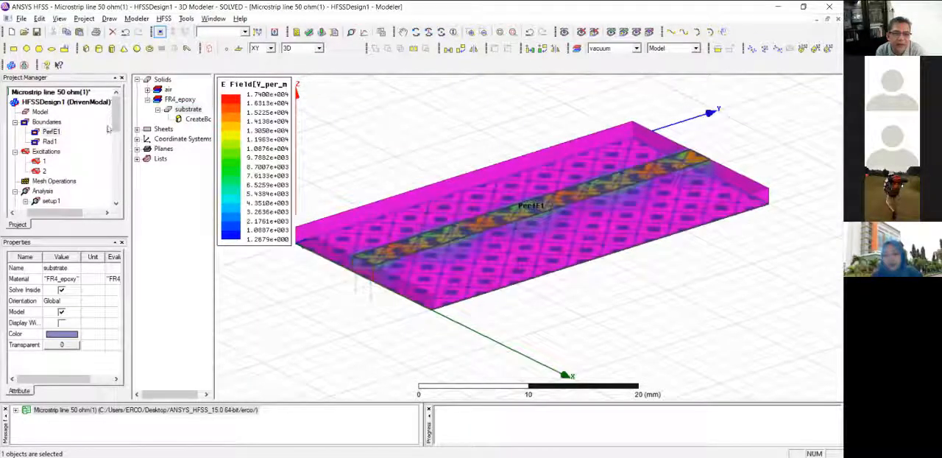
# Collapse and deselect the solids, and highlight excitations 1 and 2 to inspect the lumped ports at the line's ends.
pyautogui.click(46, 152)
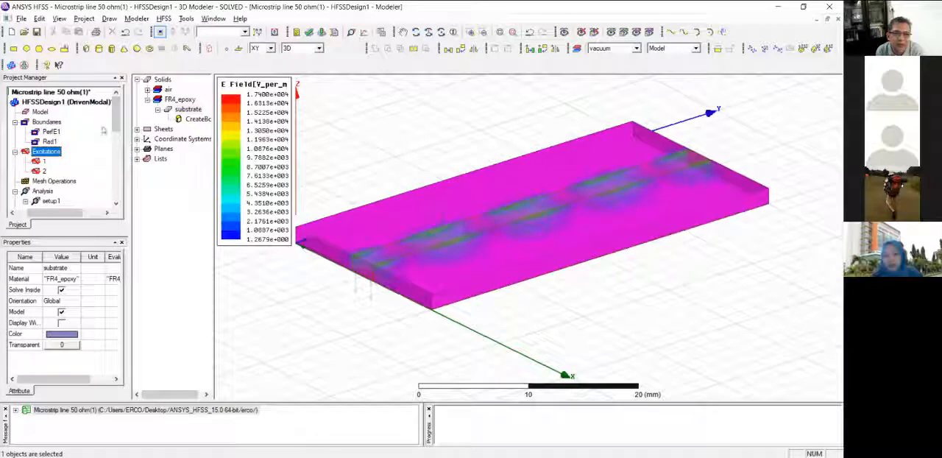
pyautogui.click(44, 162)
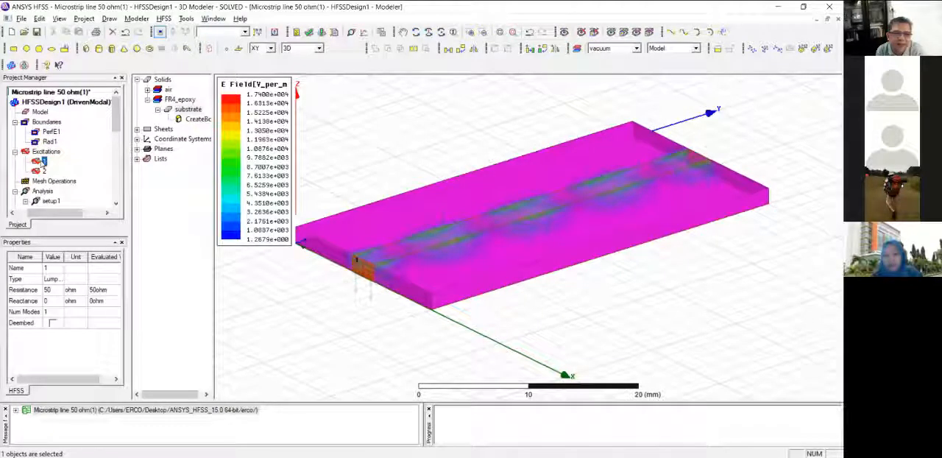
pyautogui.doubleClick(171, 100)
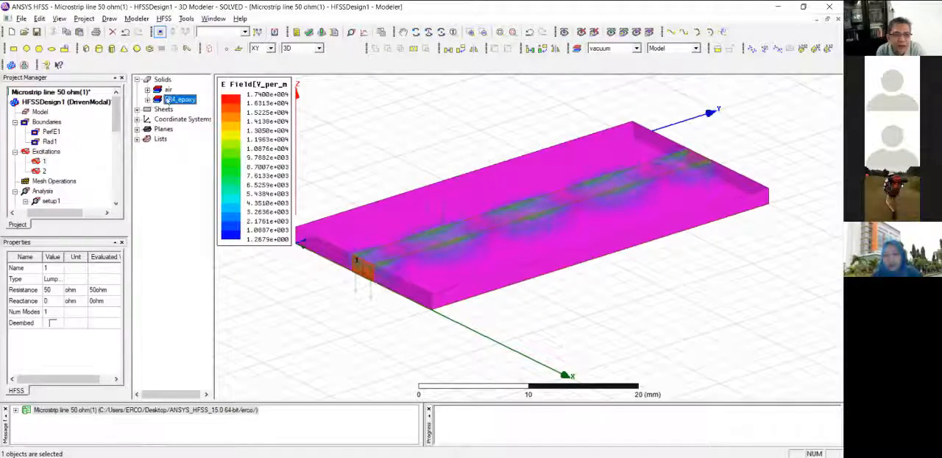
pyautogui.click(136, 80)
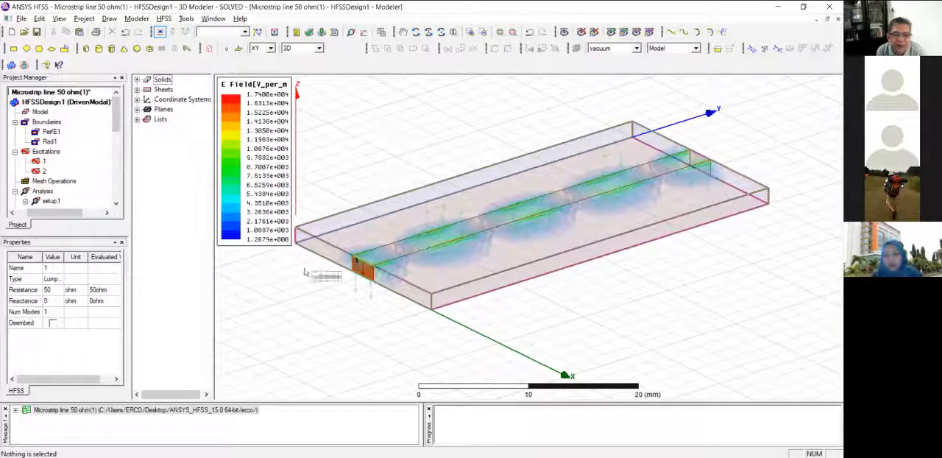
pyautogui.click(41, 170)
pyautogui.click(43, 162)
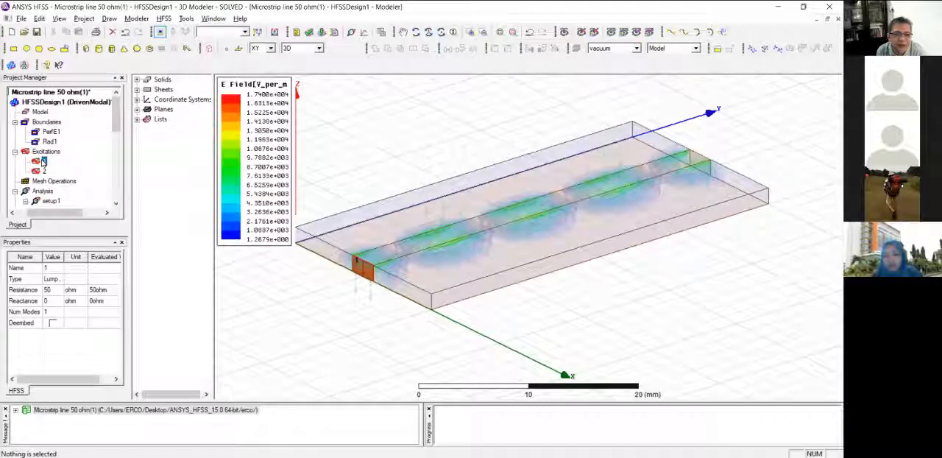
pyautogui.moveTo(340, 301); pyautogui.dragTo(359, 302, button='middle')
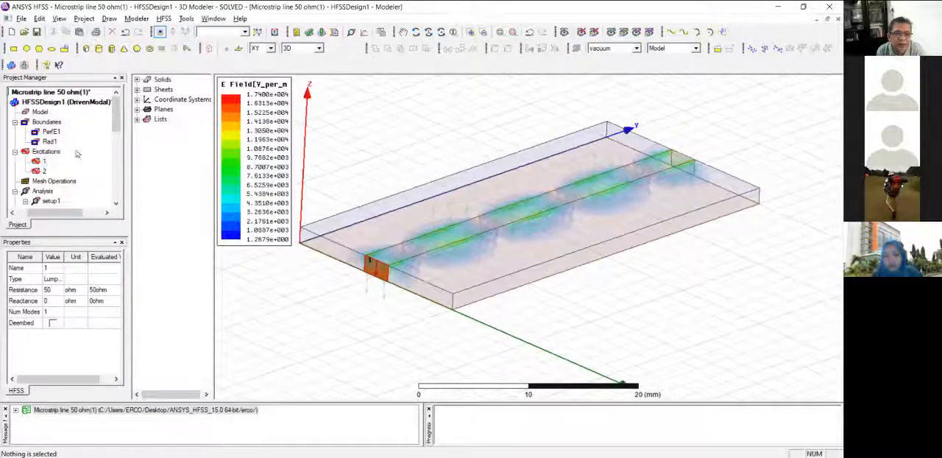
# Select the E Field group under the field overlays to display its plots on the model.
pyautogui.scroll(-2, 76, 152)
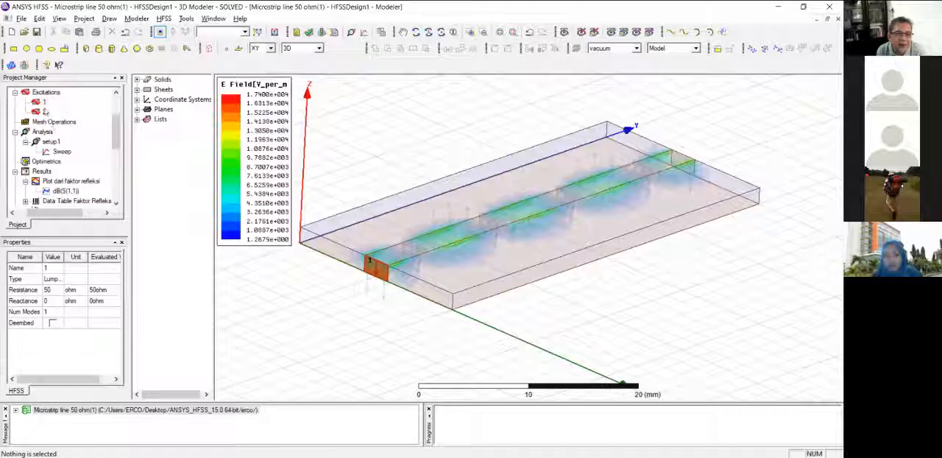
pyautogui.scroll(-1, 42, 112)
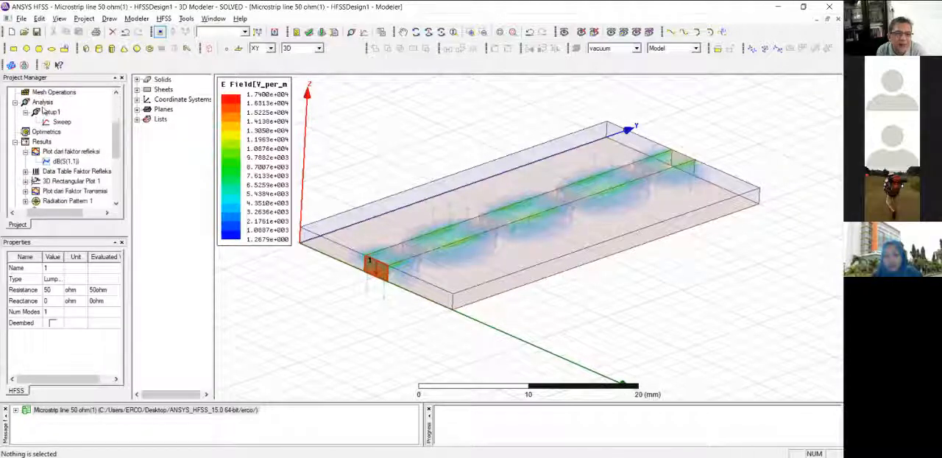
pyautogui.scroll(-4, 46, 108)
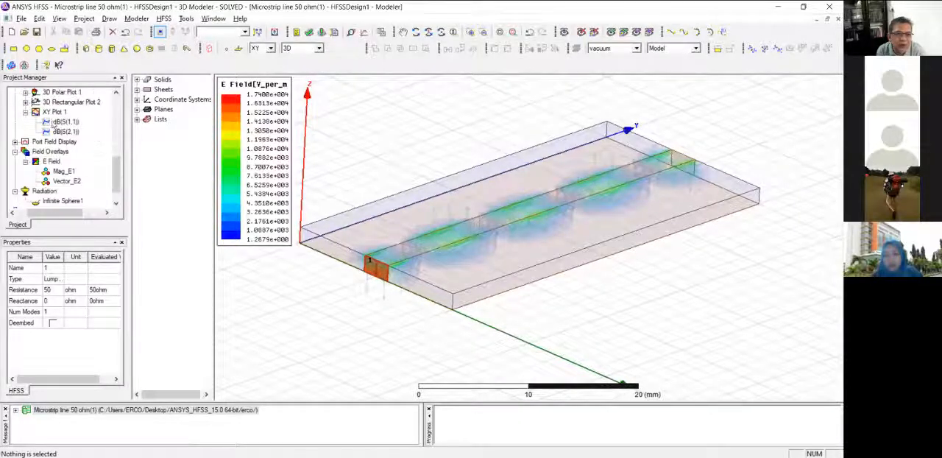
pyautogui.click(49, 161)
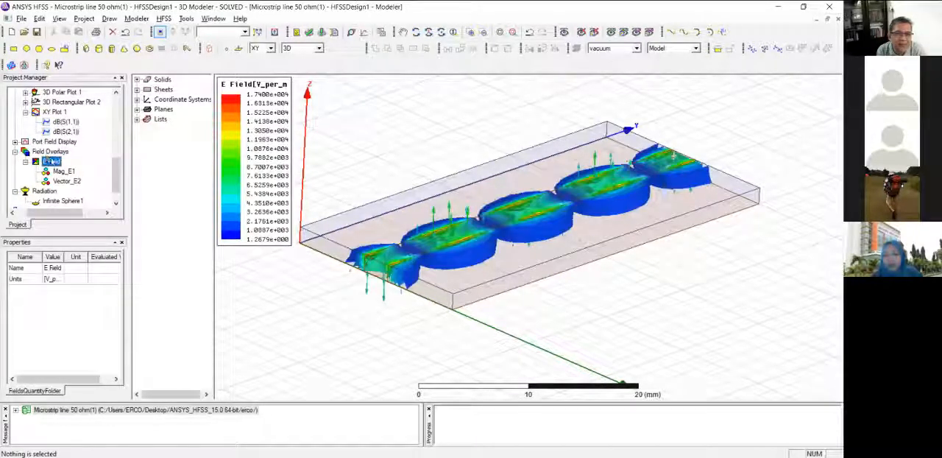
# Delete all plots in the E Field overlay group and confirm their removal.
pyautogui.rightClick(50, 161)
pyautogui.click(81, 187)
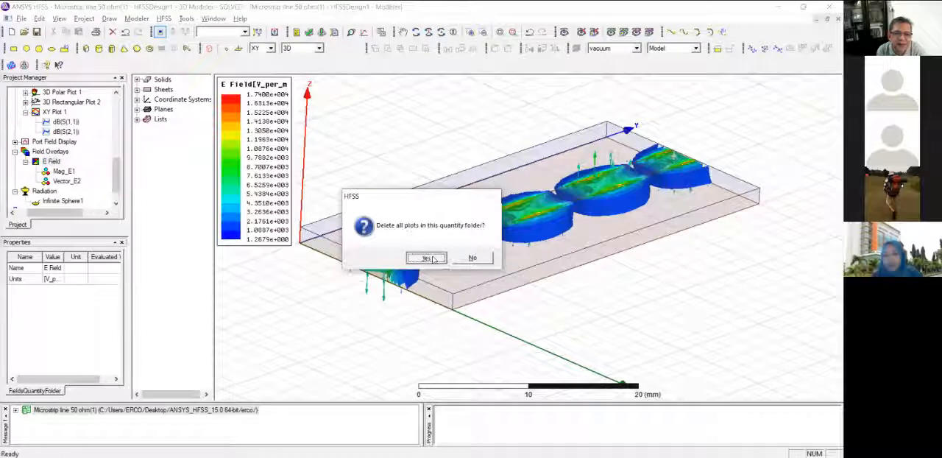
pyautogui.click(427, 258)
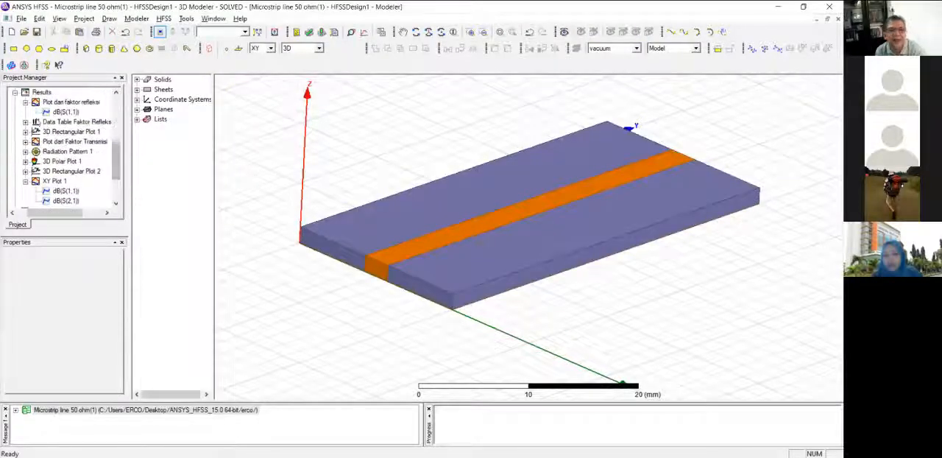
# Highlight excitations 1 and 2 again to review the two 50 ohm lumped ports, and slightly widen the model tree.
pyautogui.scroll(3, 37, 103)
pyautogui.click(40, 111)
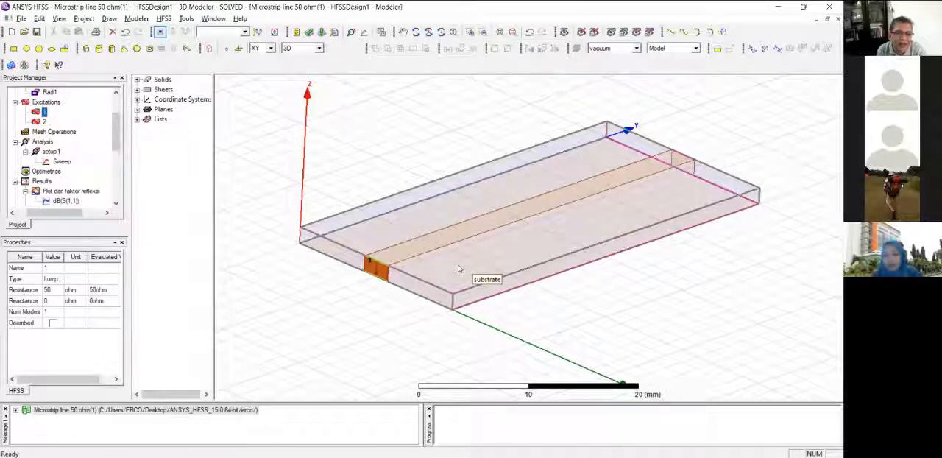
pyautogui.click(44, 121)
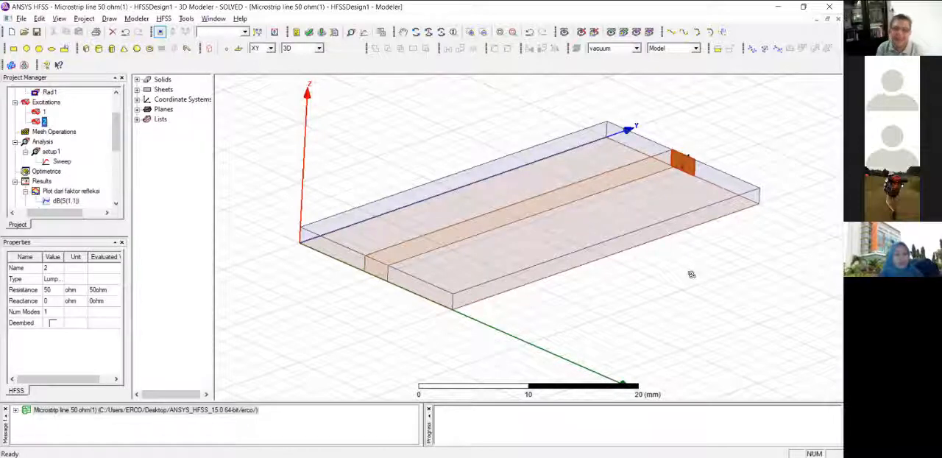
pyautogui.moveTo(691, 274)
pyautogui.keyDown('alt'); pyautogui.mouseDown()
pyautogui.moveTo(675, 275)
pyautogui.moveTo(696, 273)
pyautogui.mouseUp(); pyautogui.keyUp('alt')
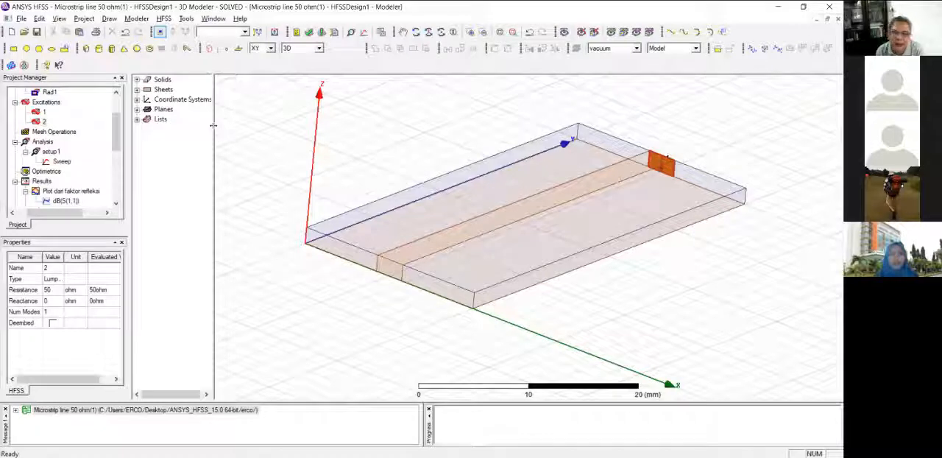
pyautogui.moveTo(213, 125); pyautogui.dragTo(224, 125)
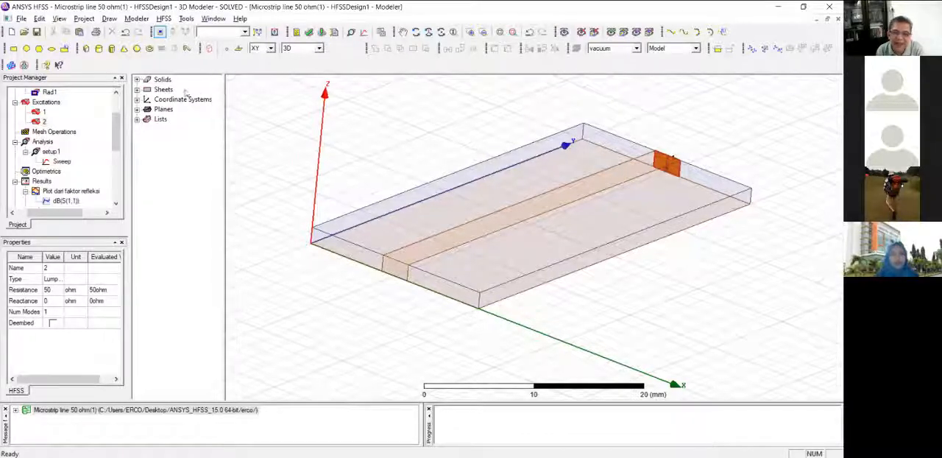
# Draw a rectangle as a model object on the substrate's top face, from (0, 20, 1.6) mm, 8.5 mm in X by 1 mm in Y.
pyautogui.click(13, 49)
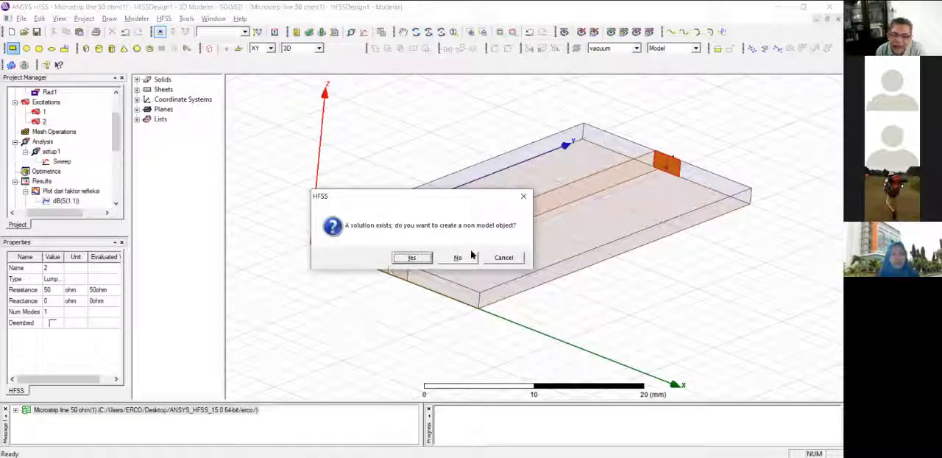
pyautogui.click(414, 258)
pyautogui.click(413, 259)
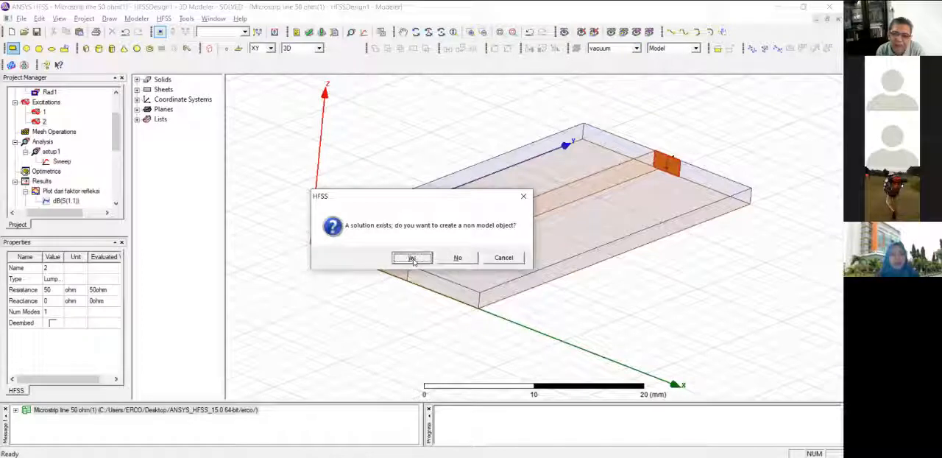
pyautogui.click(472, 258)
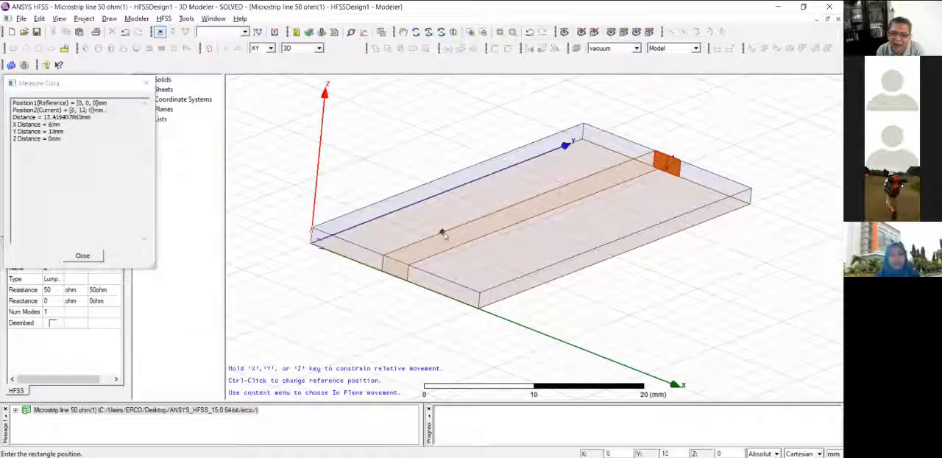
pyautogui.keyDown('alt'); pyautogui.moveTo(492, 215); pyautogui.dragTo(465, 241); pyautogui.keyUp('alt')
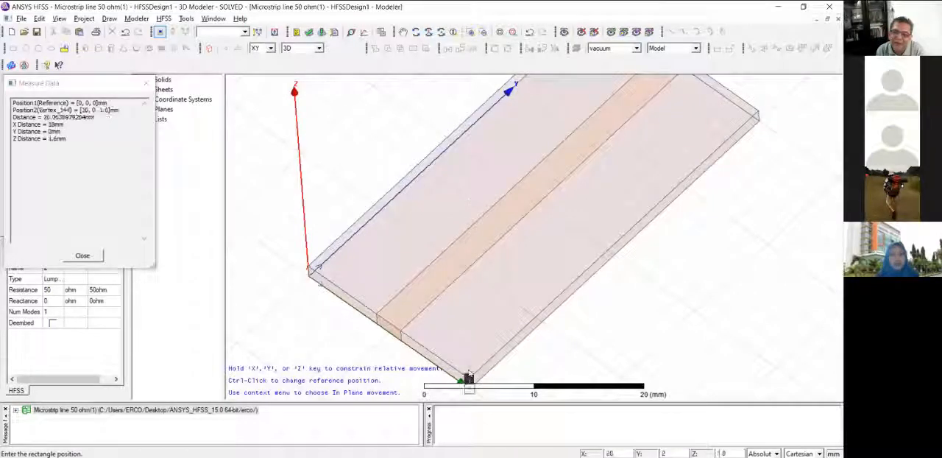
pyautogui.click(453, 134)
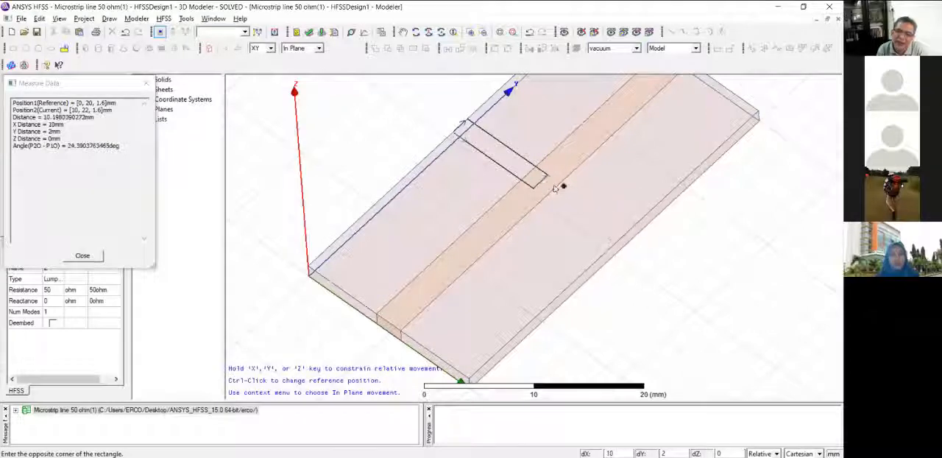
pyautogui.keyDown('alt'); pyautogui.moveTo(577, 184); pyautogui.dragTo(544, 168); pyautogui.keyUp('alt')
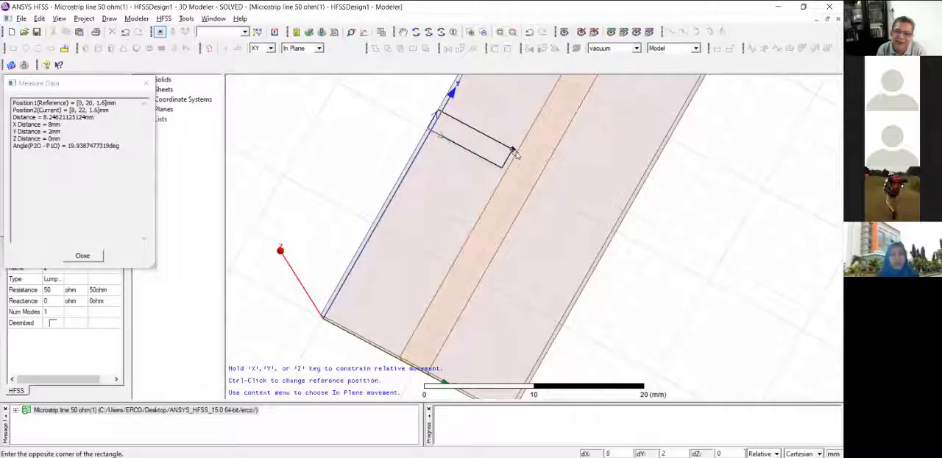
pyautogui.keyDown('alt'); pyautogui.moveTo(518, 162); pyautogui.dragTo(536, 173); pyautogui.keyUp('alt')
pyautogui.scroll(5, 536, 165)
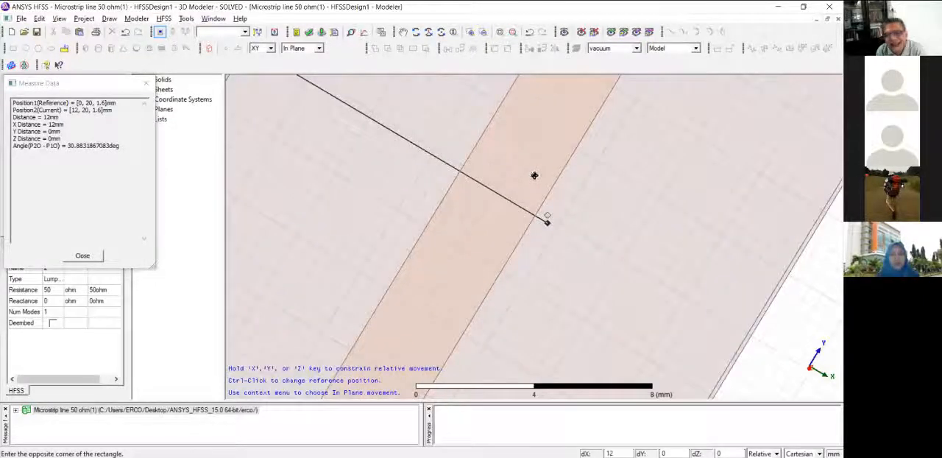
pyautogui.click(474, 146)
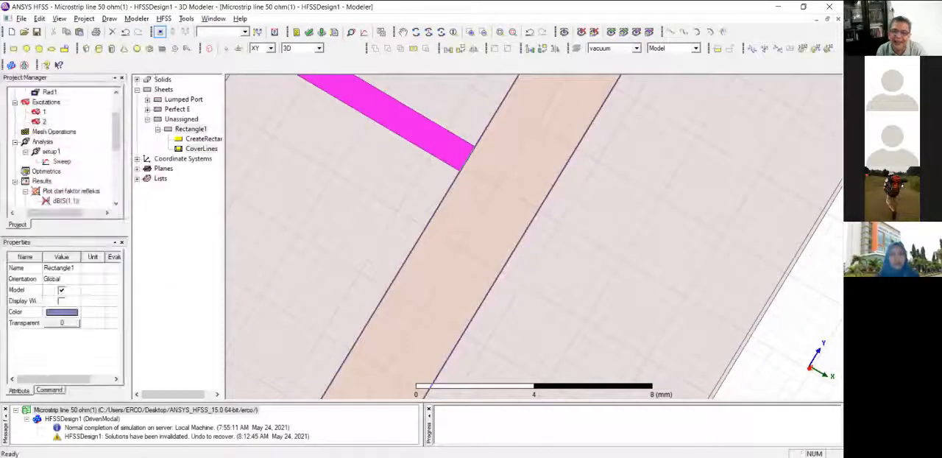
# Assign a Perfect E boundary with default settings to the new stub rectangle beside the microstrip line.
pyautogui.keyDown('alt'); pyautogui.moveTo(629, 218); pyautogui.dragTo(515, 220); pyautogui.keyUp('alt')
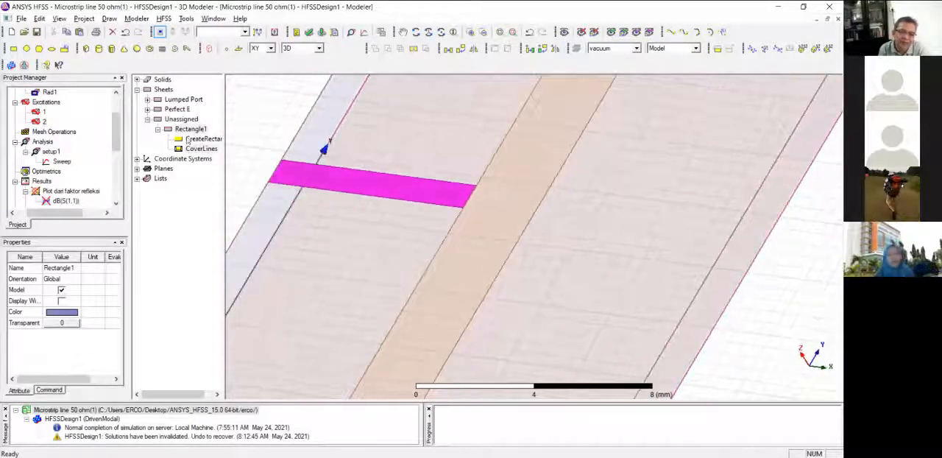
pyautogui.rightClick(210, 140)
pyautogui.rightClick(190, 129)
pyautogui.moveTo(257, 257)
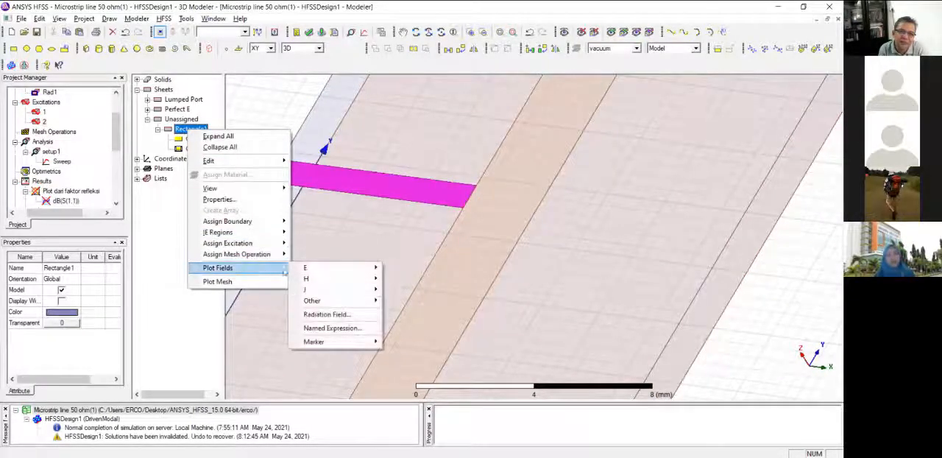
pyautogui.moveTo(246, 233)
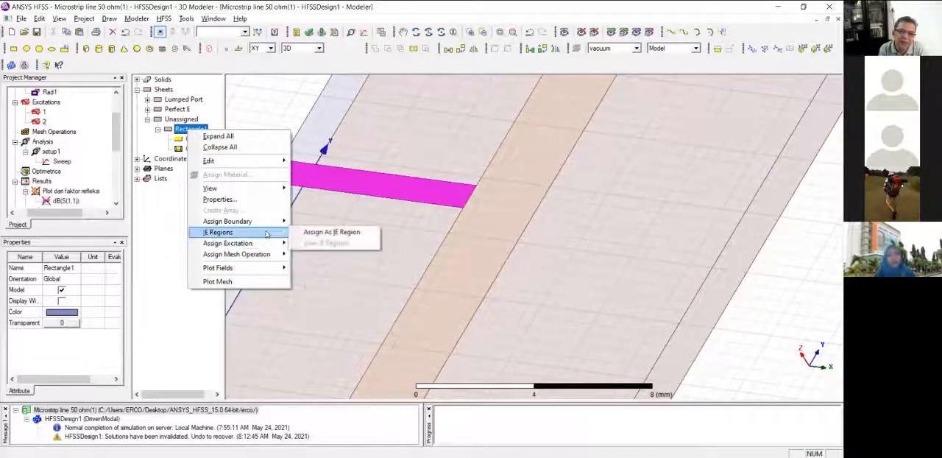
pyautogui.moveTo(266, 221)
pyautogui.click(315, 221)
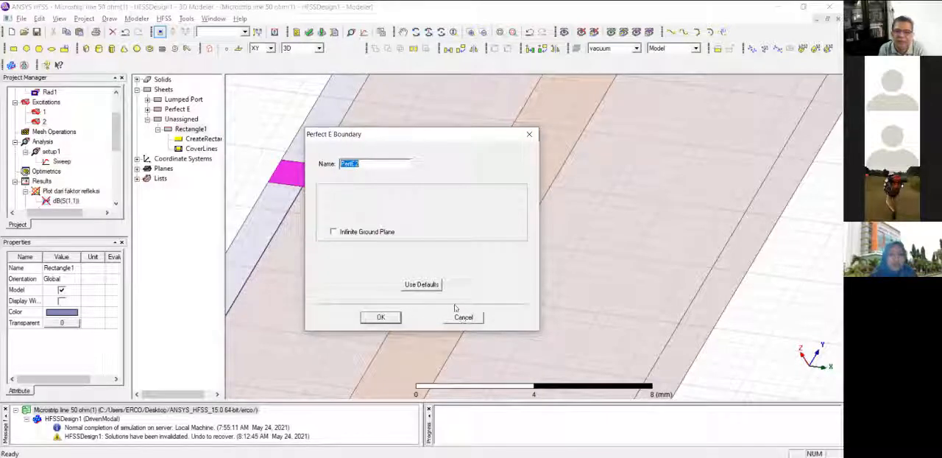
pyautogui.click(380, 317)
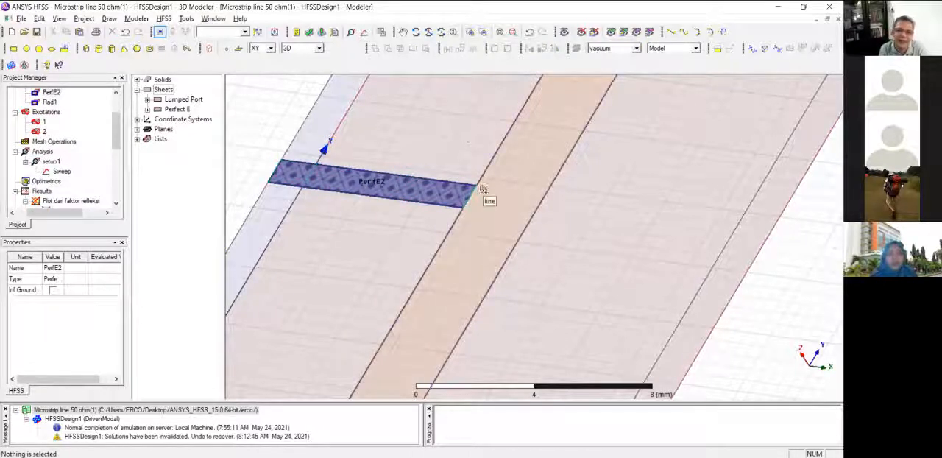
# Run the simulation of all solution setups for the line with the added stub.
pyautogui.scroll(-5, 482, 190)
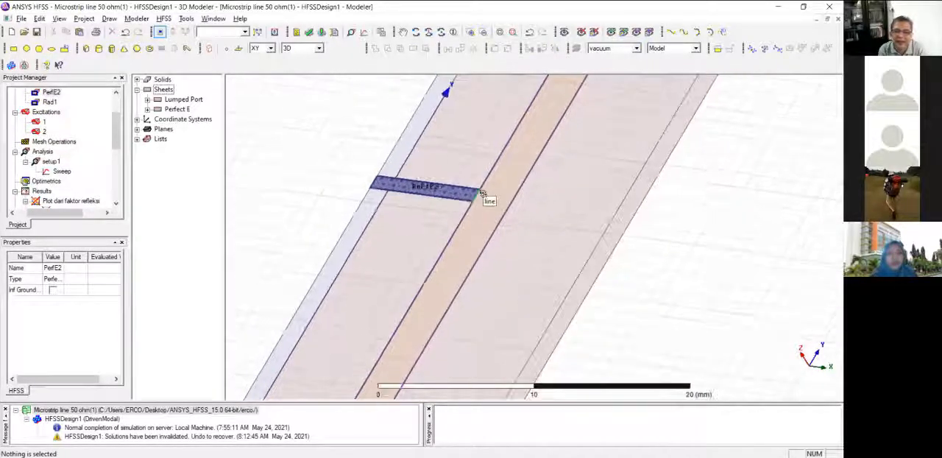
pyautogui.scroll(-4, 482, 190)
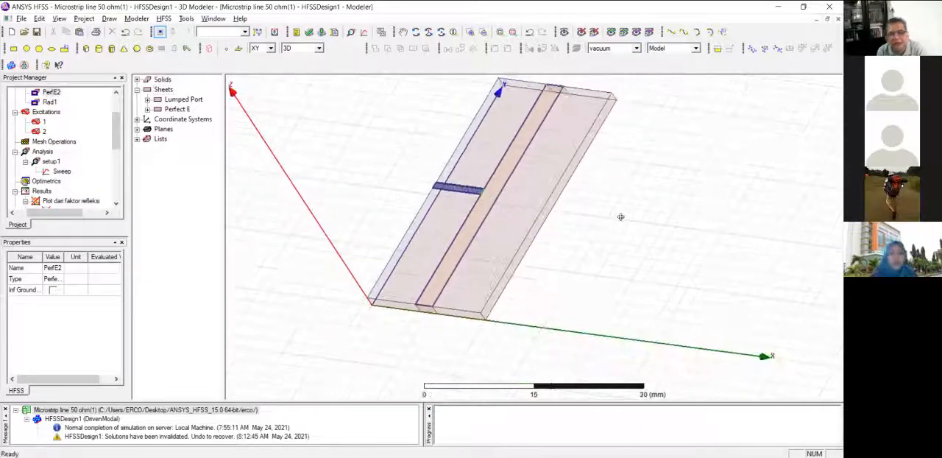
pyautogui.keyDown('alt'); pyautogui.moveTo(602, 215); pyautogui.dragTo(550, 194); pyautogui.keyUp('alt')
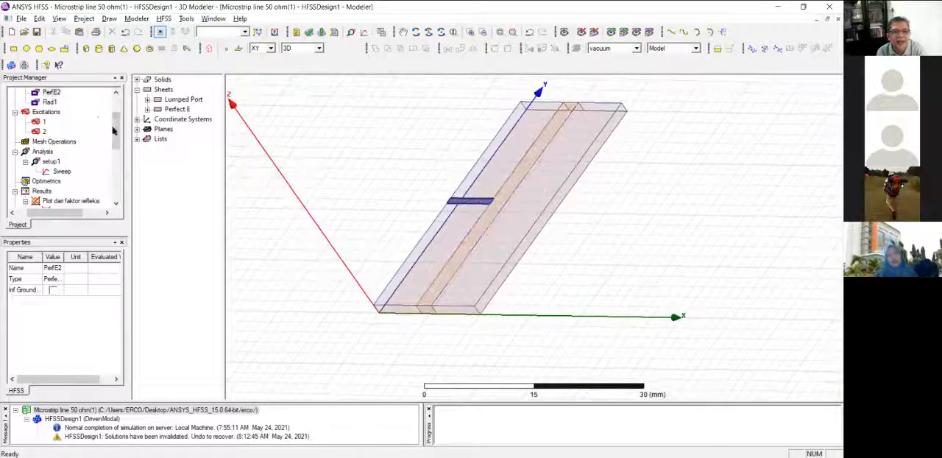
pyautogui.moveTo(114, 130); pyautogui.dragTo(114, 135)
pyautogui.rightClick(42, 140)
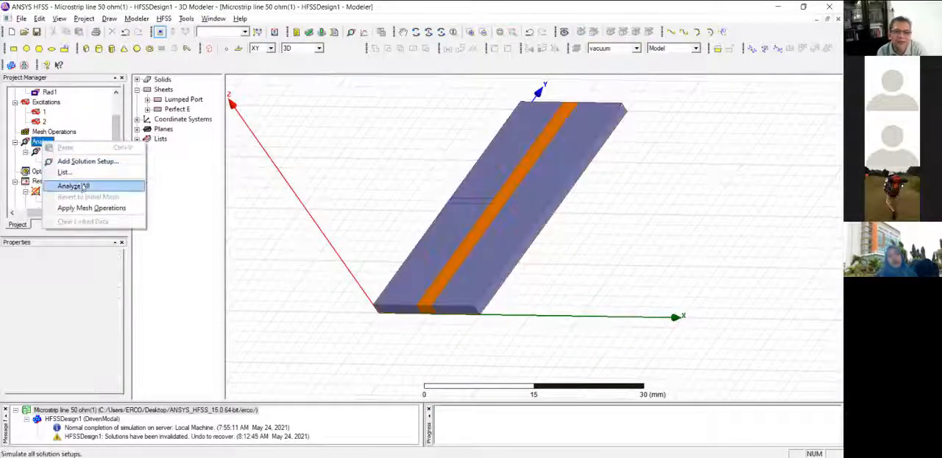
pyautogui.click(83, 187)
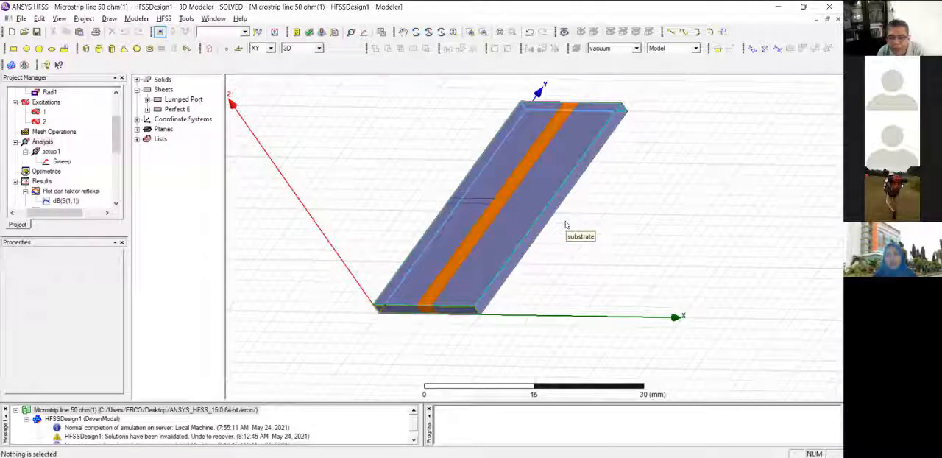
# Create a rectangular modal solution data plot of S(1,1) and S(2,1) in dB against frequency for setup1's sweep.
pyautogui.moveTo(116, 147); pyautogui.dragTo(117, 167)
pyautogui.rightClick(43, 124)
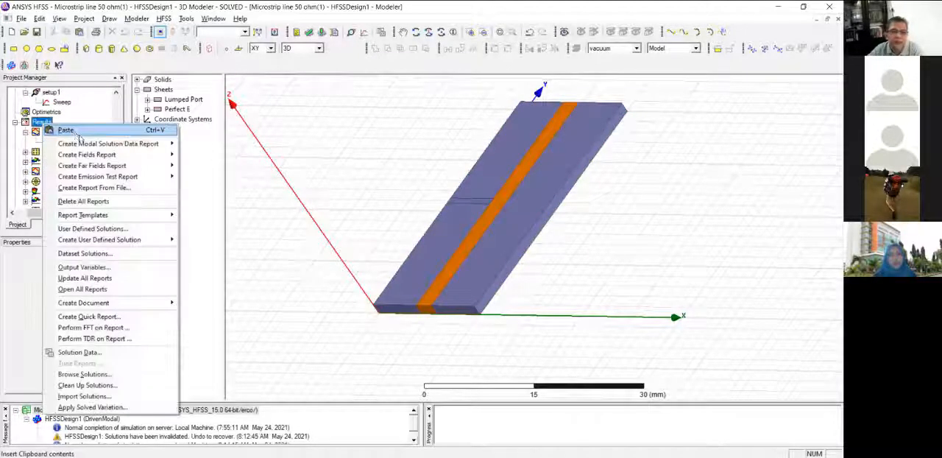
pyautogui.moveTo(110, 144)
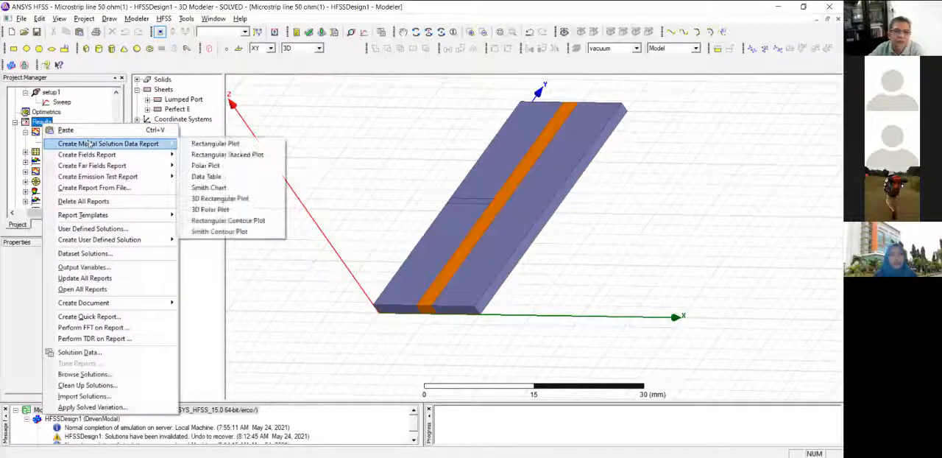
pyautogui.click(211, 145)
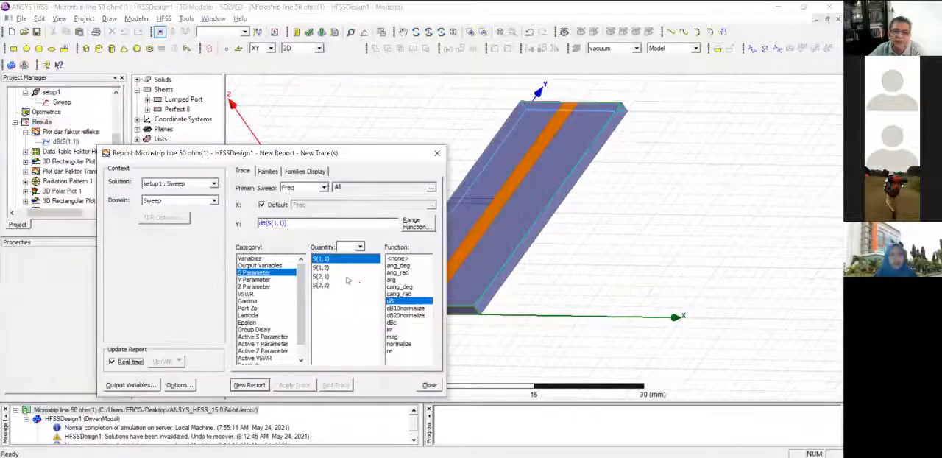
pyautogui.click(321, 277)
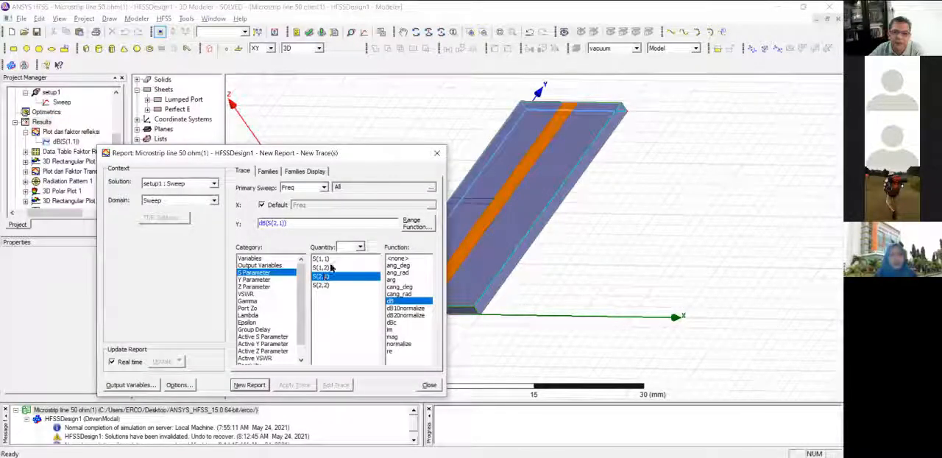
pyautogui.keyDown('ctrl'); pyautogui.click(329, 259); pyautogui.keyUp('ctrl')
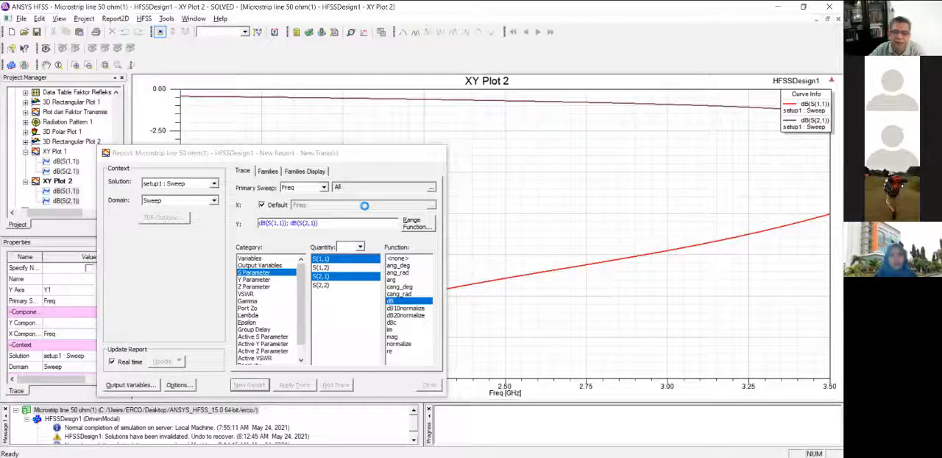
pyautogui.click(438, 154)
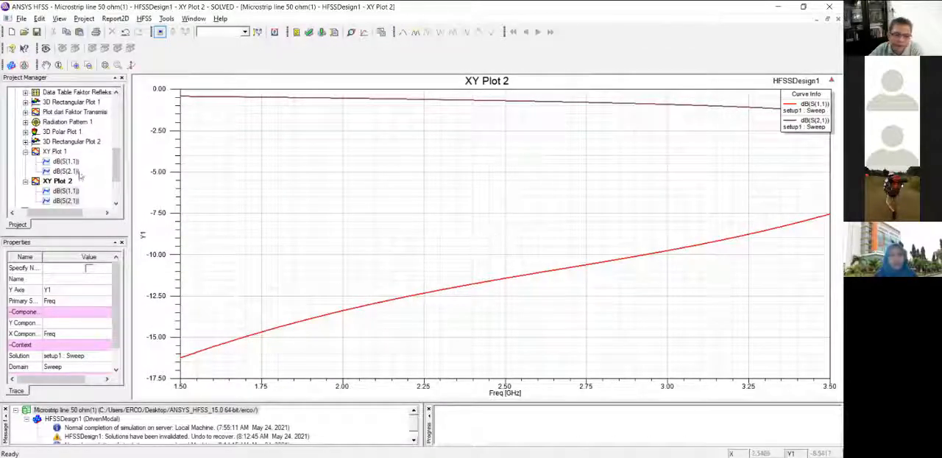
# Set the stop frequency of setup1's frequency sweep to 8 GHz.
pyautogui.moveTo(116, 165); pyautogui.dragTo(116, 172)
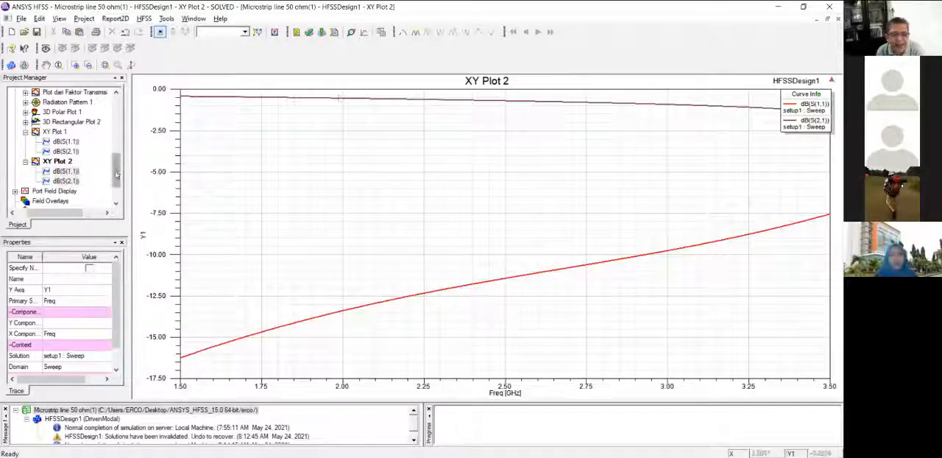
pyautogui.moveTo(117, 169); pyautogui.dragTo(116, 133)
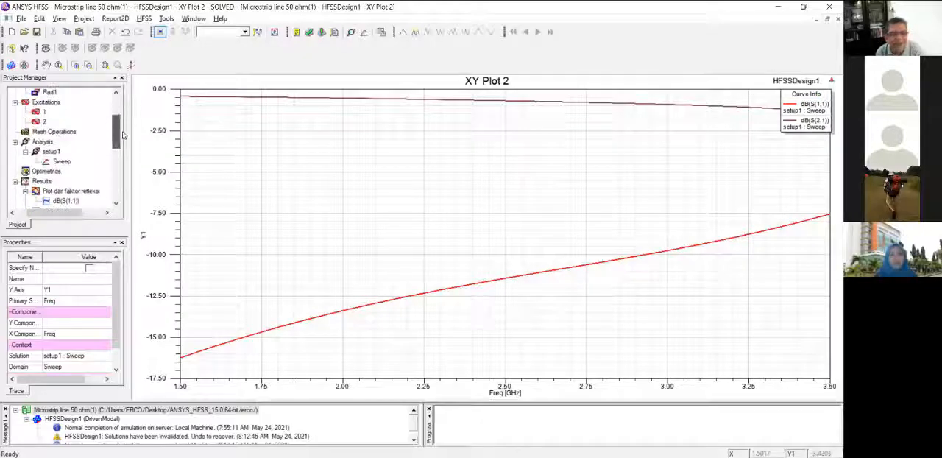
pyautogui.doubleClick(61, 161)
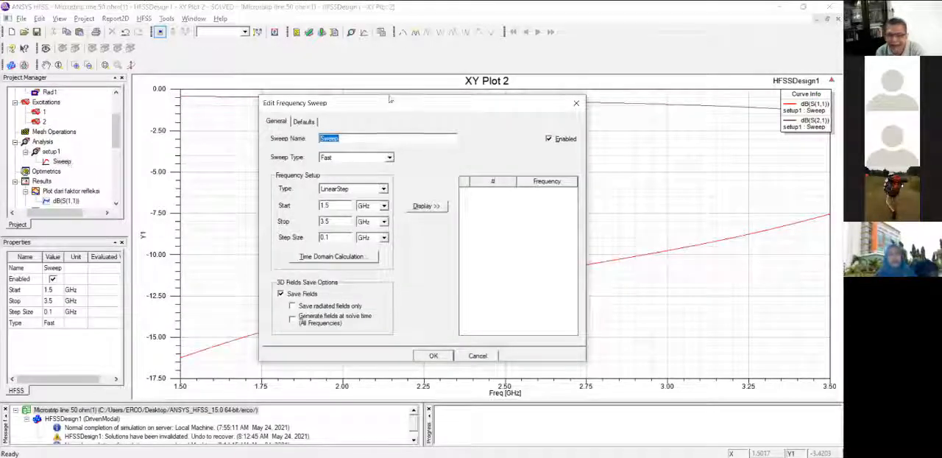
pyautogui.moveTo(410, 100); pyautogui.dragTo(392, 89)
pyautogui.moveTo(317, 211); pyautogui.dragTo(292, 212)
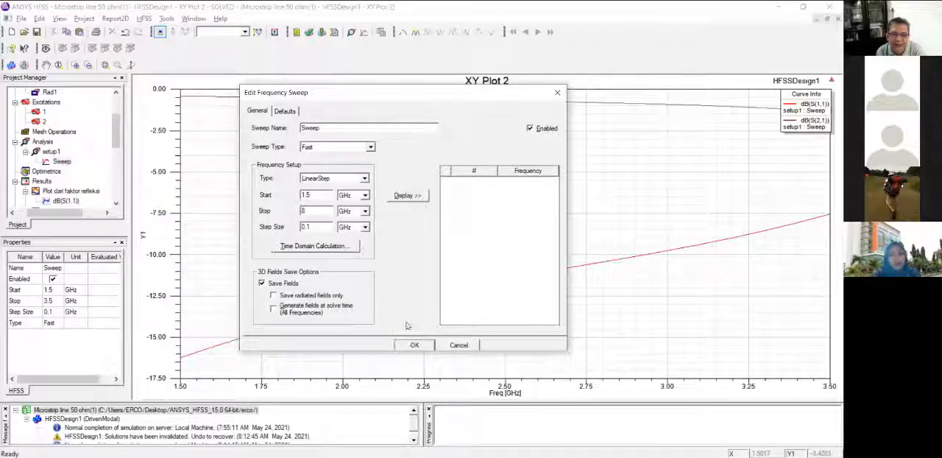
pyautogui.click(416, 345)
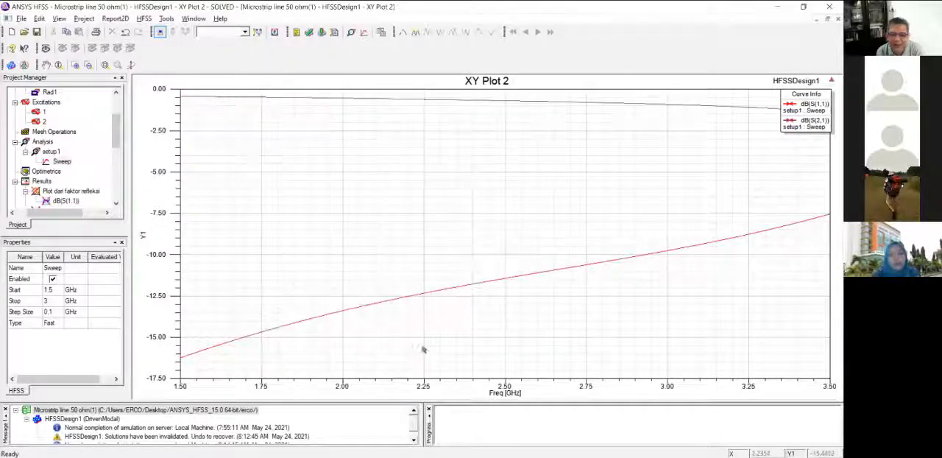
# Re-run the simulation of all solution setups with the extended frequency sweep.
pyautogui.rightClick(42, 141)
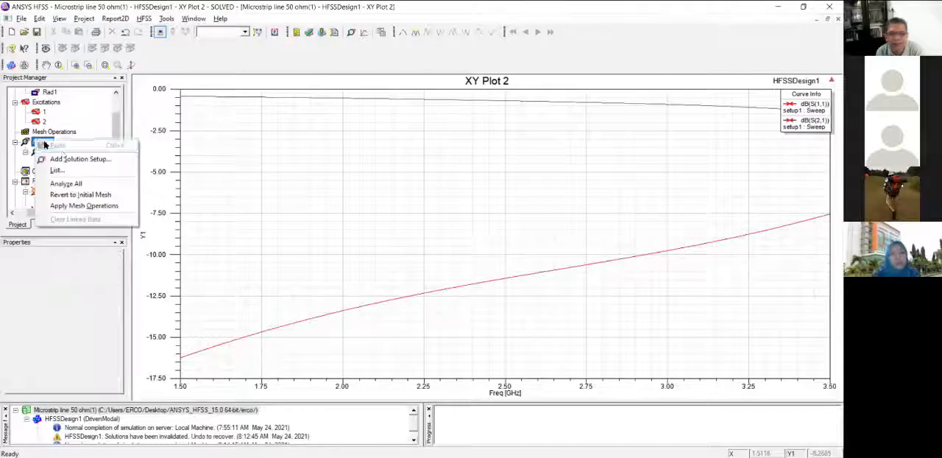
pyautogui.click(92, 181)
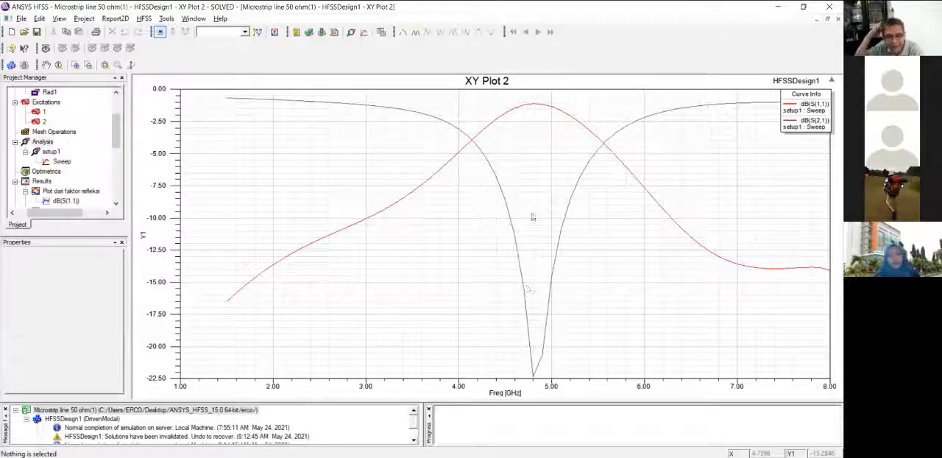
# Place markers at 4.8 GHz on the S(2,1) minimum and the S(1,1) peak in XY Plot 2, and end marker mode.
pyautogui.rightClick(534, 217)
pyautogui.moveTo(581, 219)
pyautogui.click(654, 220)
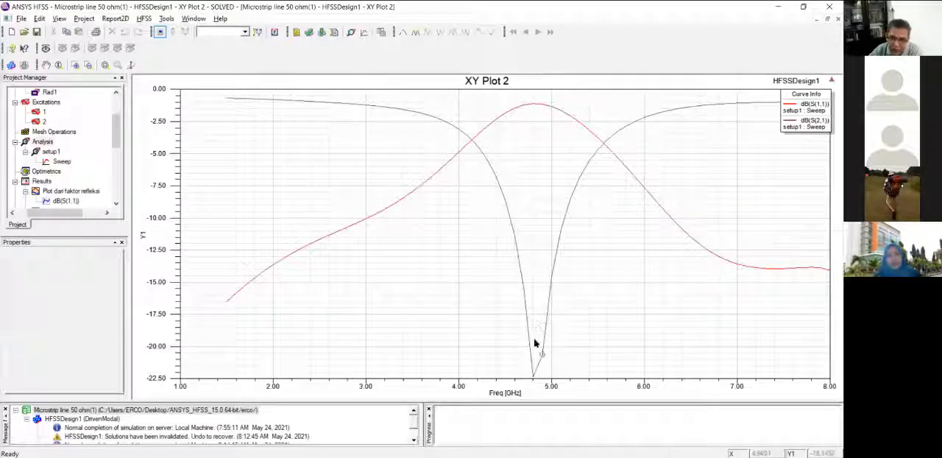
pyautogui.click(534, 376)
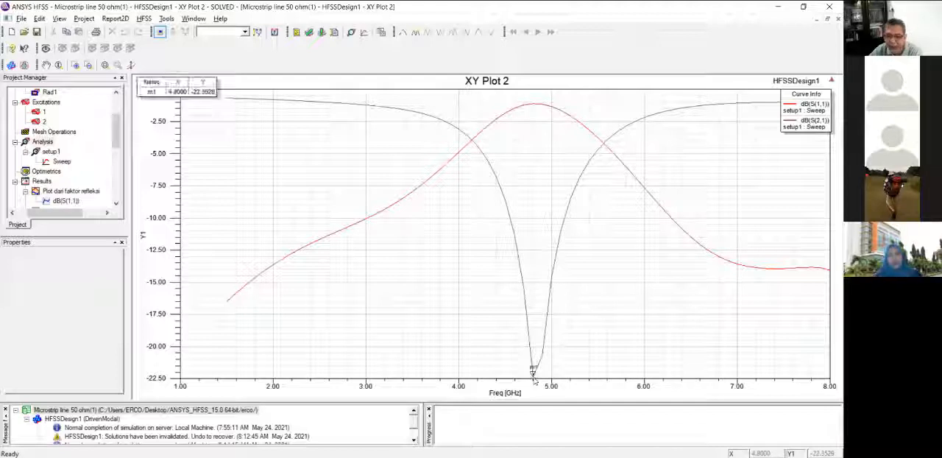
pyautogui.click(534, 105)
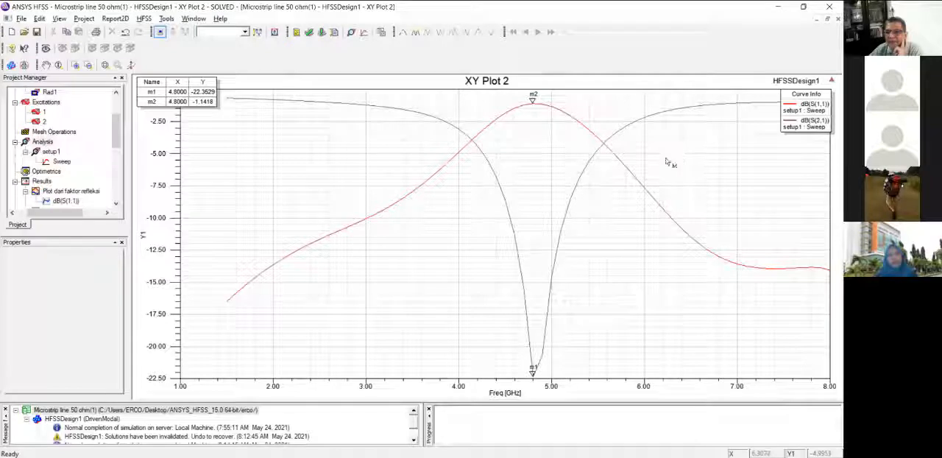
pyautogui.moveTo(534, 105)
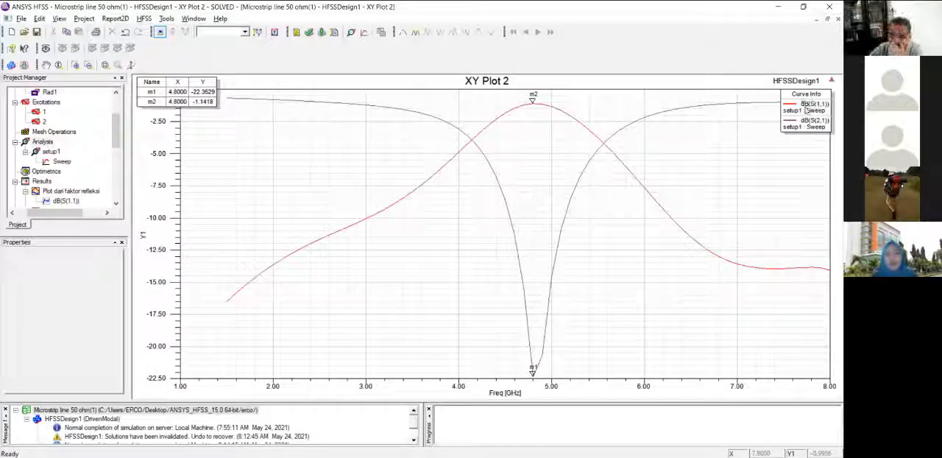
pyautogui.rightClick(748, 116)
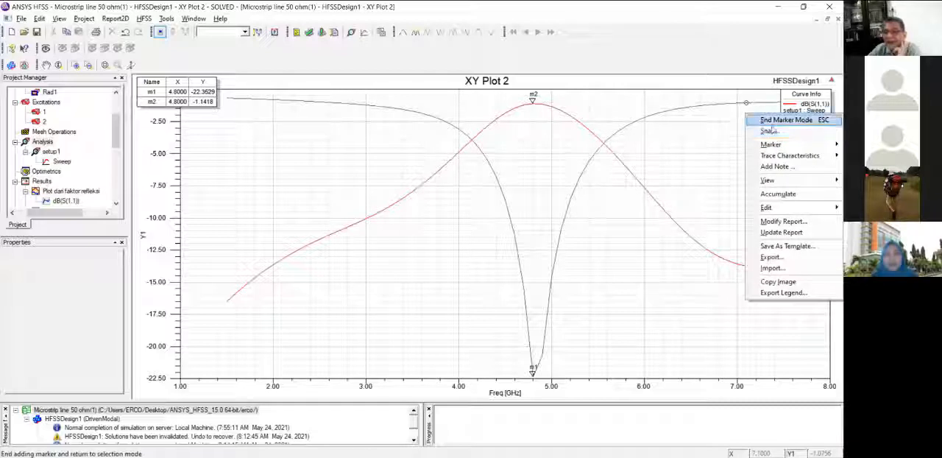
pyautogui.click(780, 119)
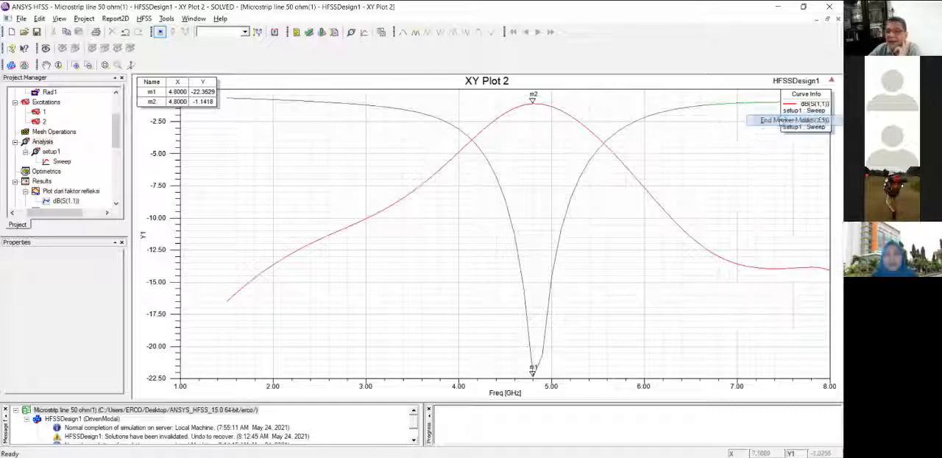
# Highlight the S(1,1) and S(2,1) curves in turn in XY Plot 2 to examine each response.
pyautogui.click(793, 109)
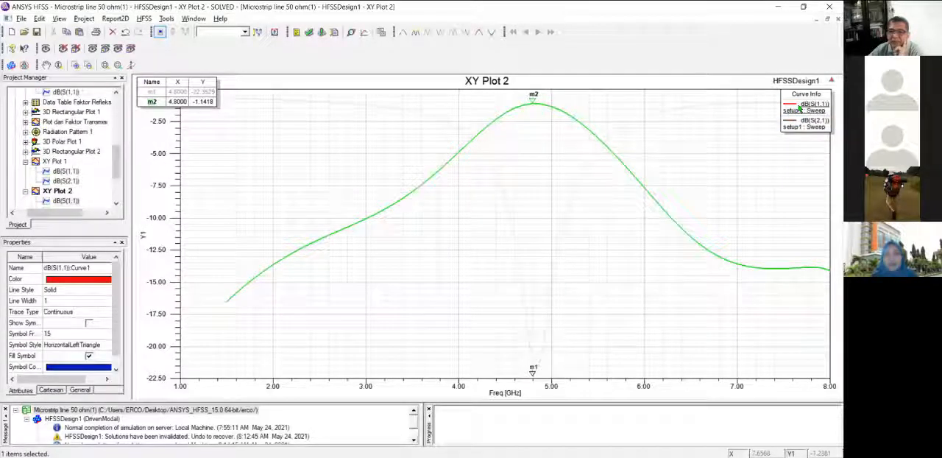
pyautogui.click(809, 122)
pyautogui.click(816, 122)
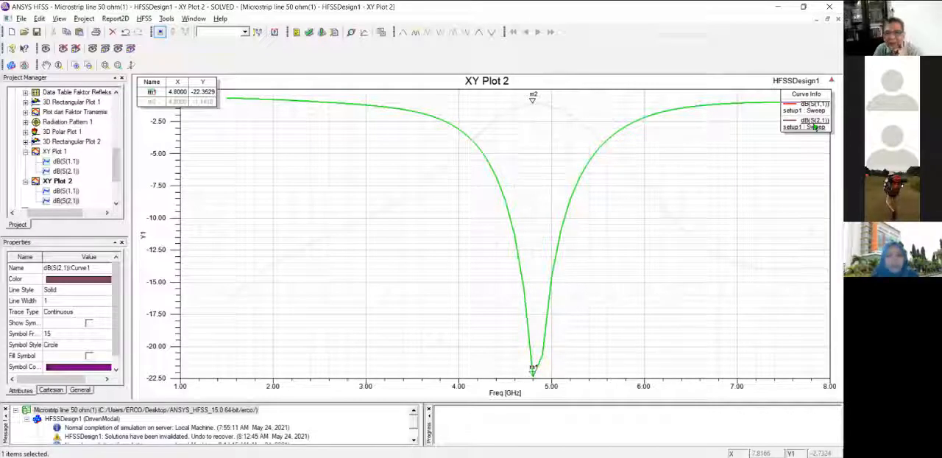
pyautogui.click(815, 104)
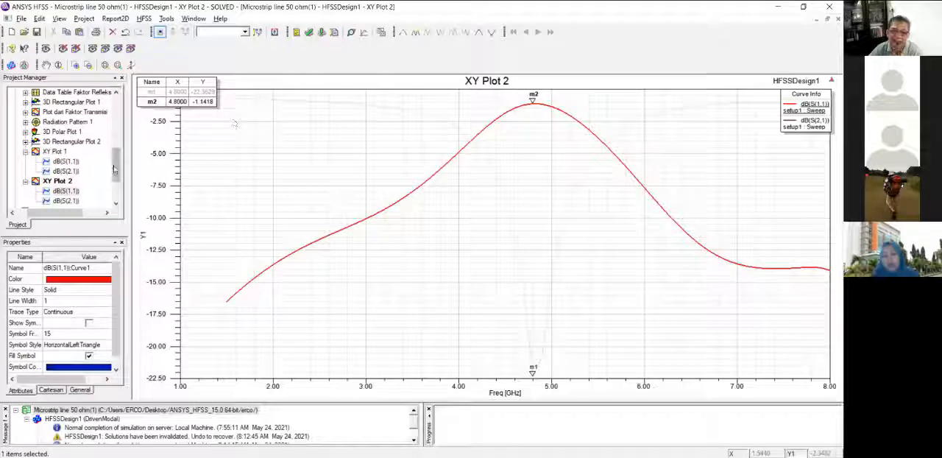
# Open the 3D model view of HFSSDesign1.
pyautogui.scroll(-1, 116, 178)
pyautogui.scroll(-1, 115, 178)
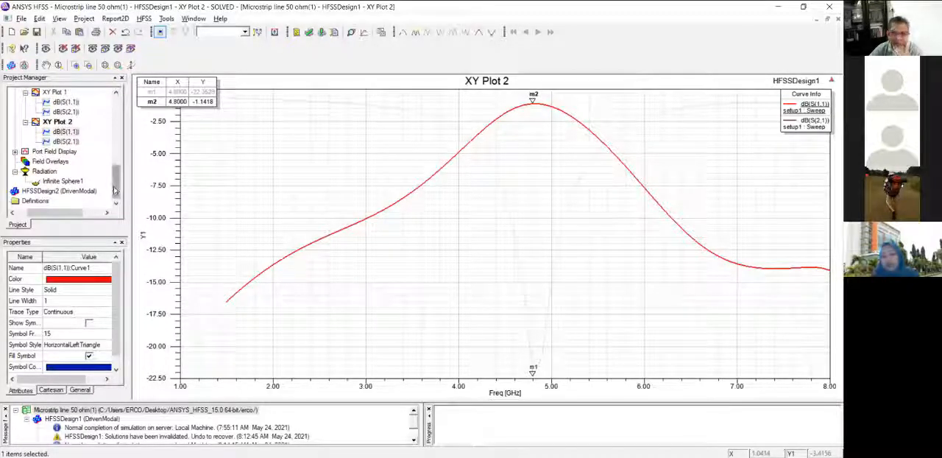
pyautogui.click(52, 162)
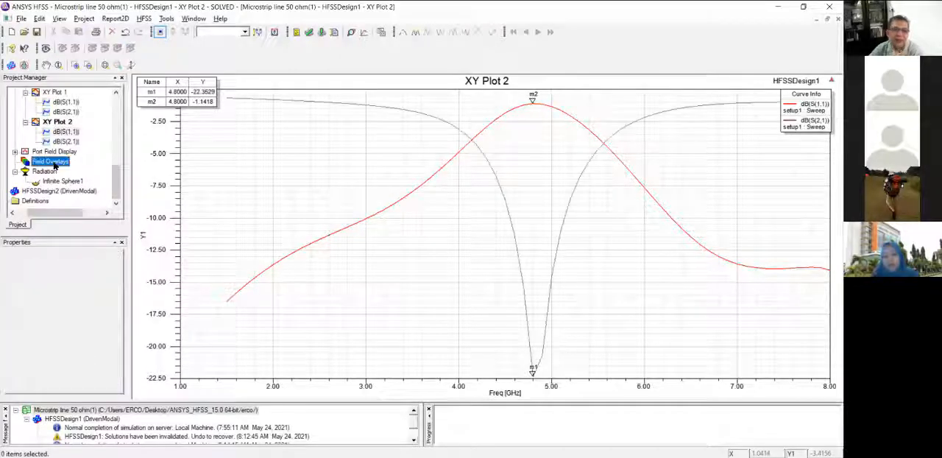
pyautogui.moveTo(115, 178); pyautogui.dragTo(119, 119)
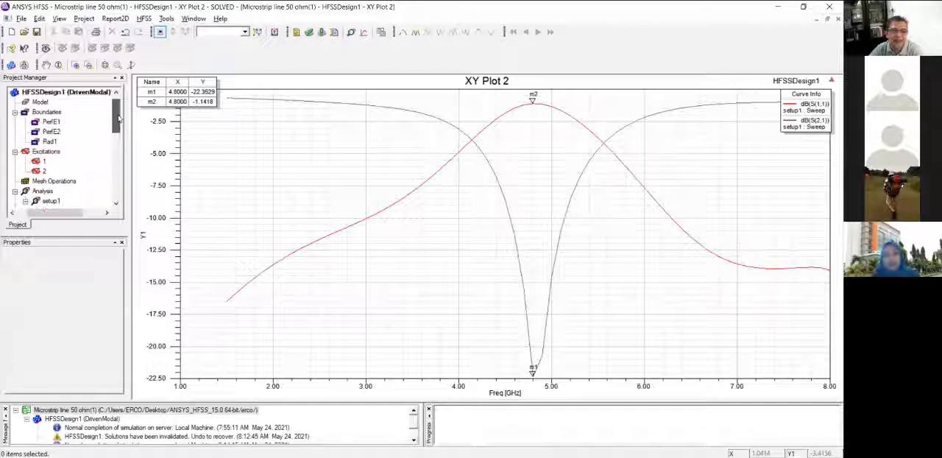
pyautogui.click(51, 92)
pyautogui.doubleClick(81, 94)
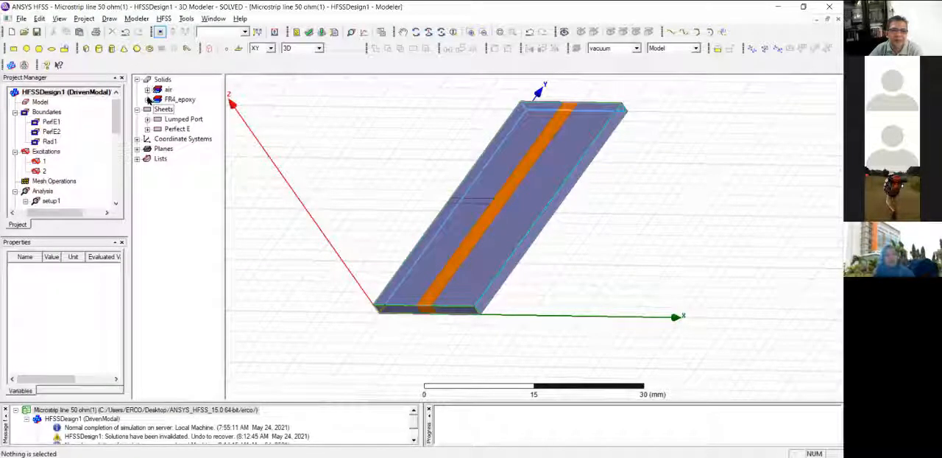
# Plot the electric field magnitude Mag_E on the FR4_epoxy substrate for setup1 : LastAdaptive at 8 GHz and 0deg phase.
pyautogui.click(147, 100)
pyautogui.click(147, 101)
pyautogui.rightClick(185, 103)
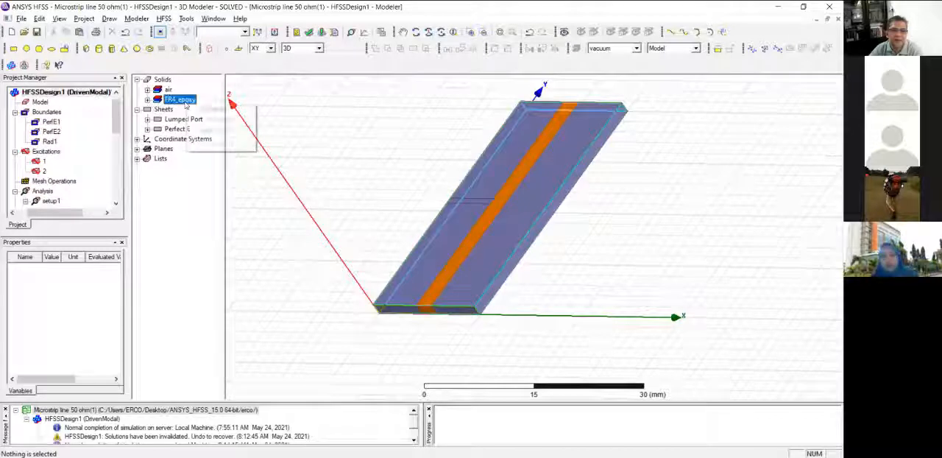
pyautogui.doubleClick(164, 102)
pyautogui.rightClick(184, 109)
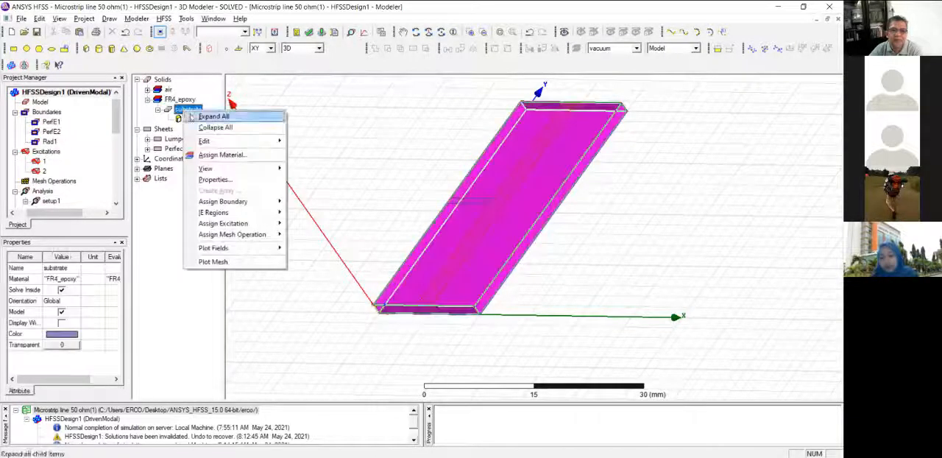
pyautogui.moveTo(243, 247)
pyautogui.moveTo(301, 249)
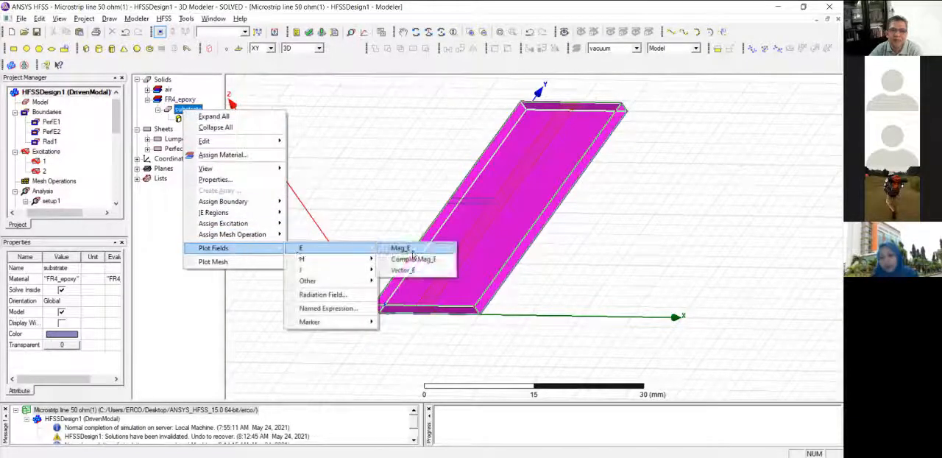
pyautogui.click(401, 248)
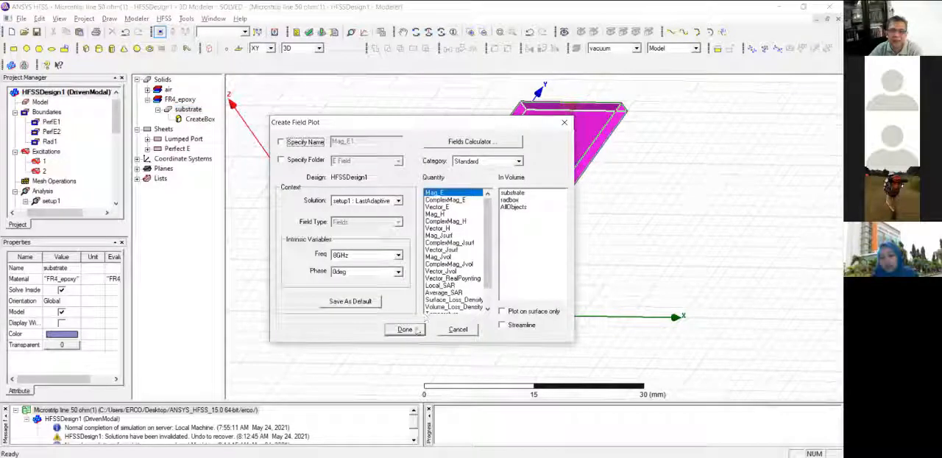
pyautogui.click(404, 329)
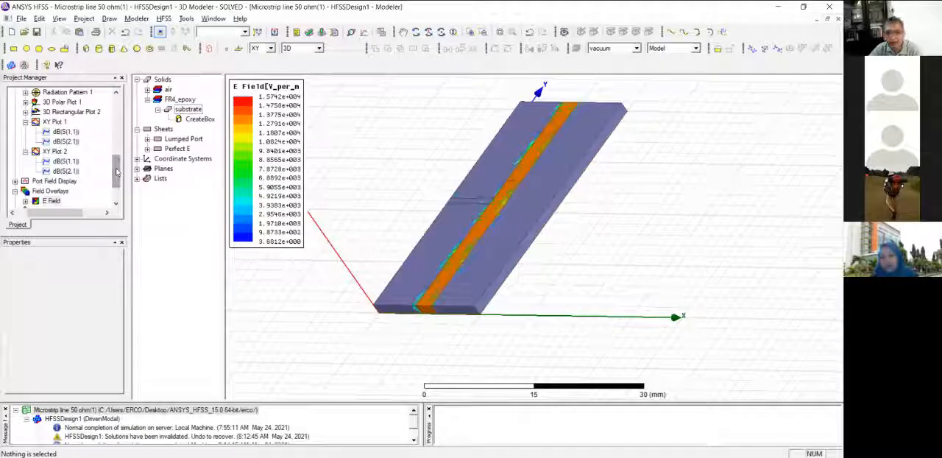
# Delete the E Field overlay with all of its plots.
pyautogui.rightClick(188, 109)
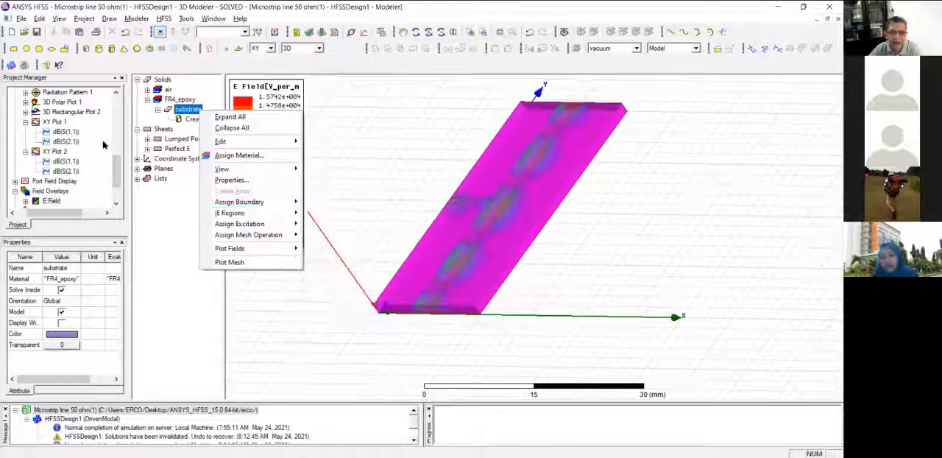
pyautogui.moveTo(114, 161); pyautogui.dragTo(114, 181)
pyautogui.rightClick(51, 161)
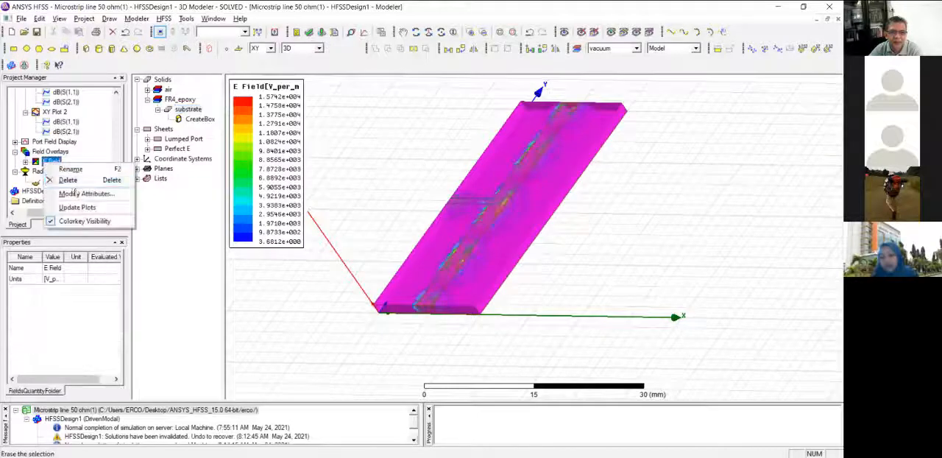
pyautogui.press('Delete')
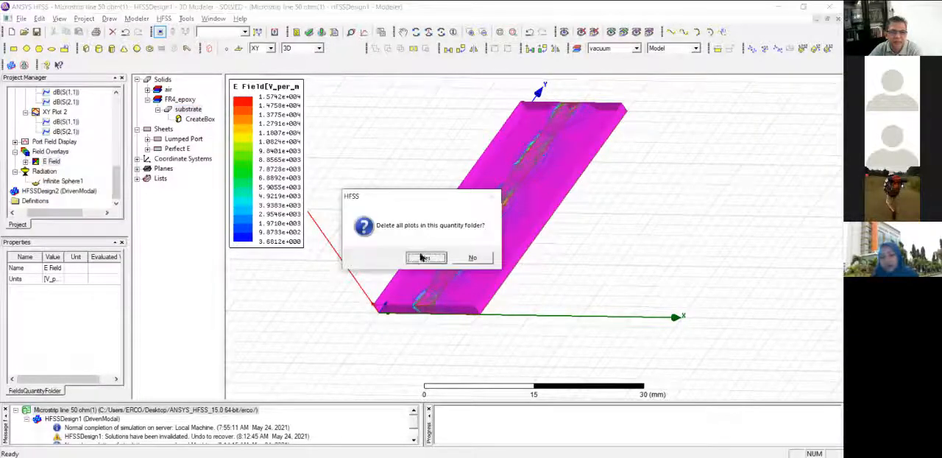
pyautogui.click(422, 257)
pyautogui.rightClick(185, 109)
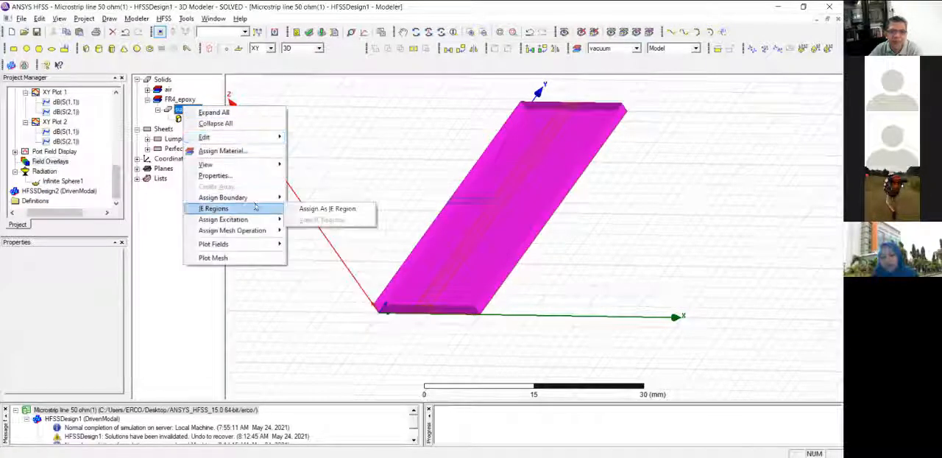
pyautogui.moveTo(250, 219)
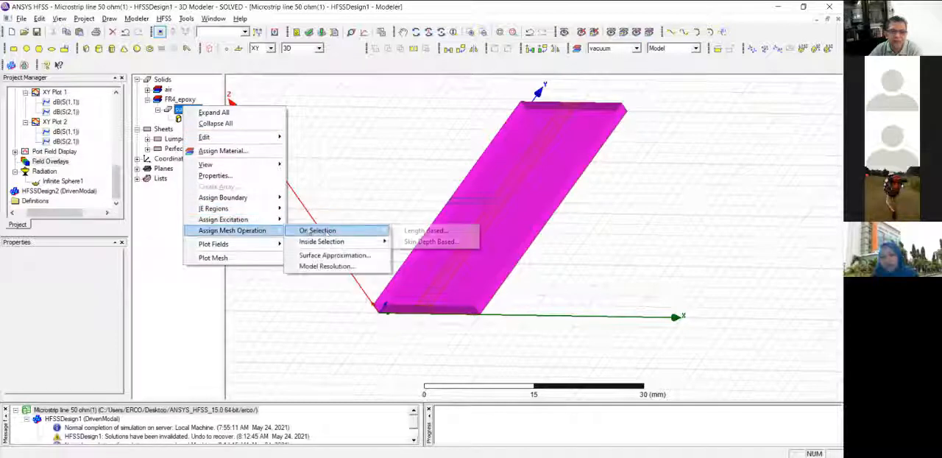
pyautogui.moveTo(220, 243)
pyautogui.moveTo(309, 244)
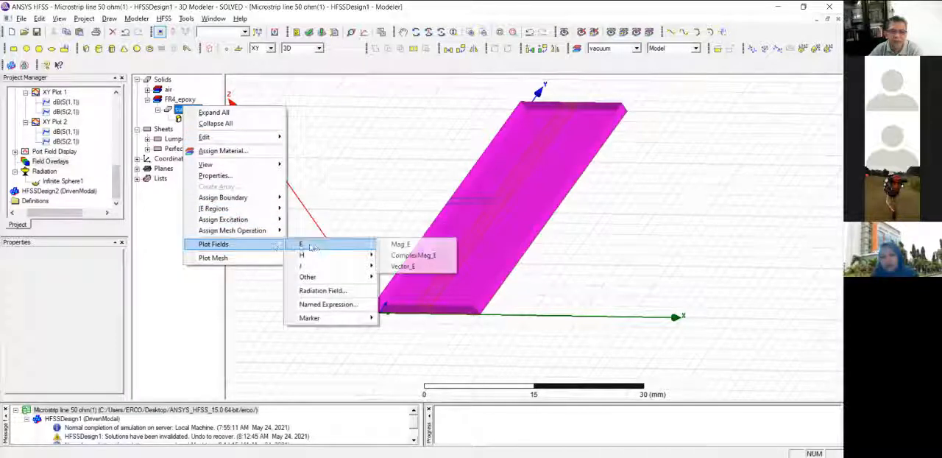
pyautogui.click(398, 245)
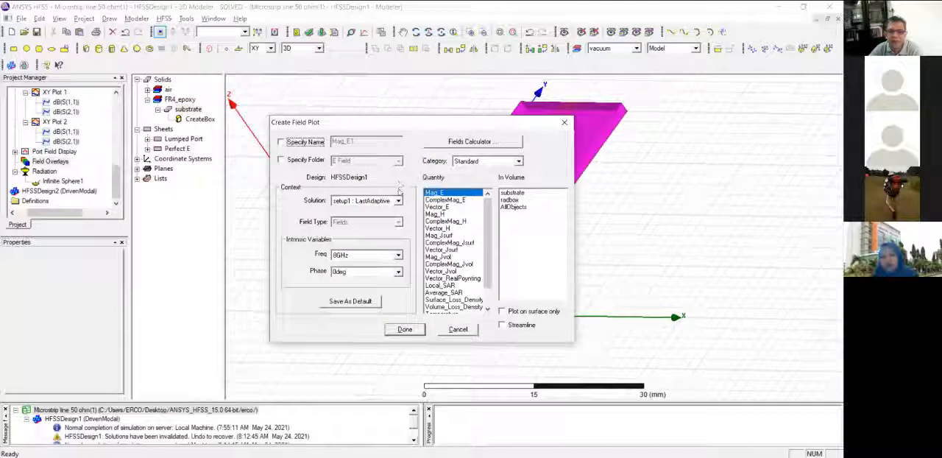
pyautogui.click(382, 257)
pyautogui.click(362, 263)
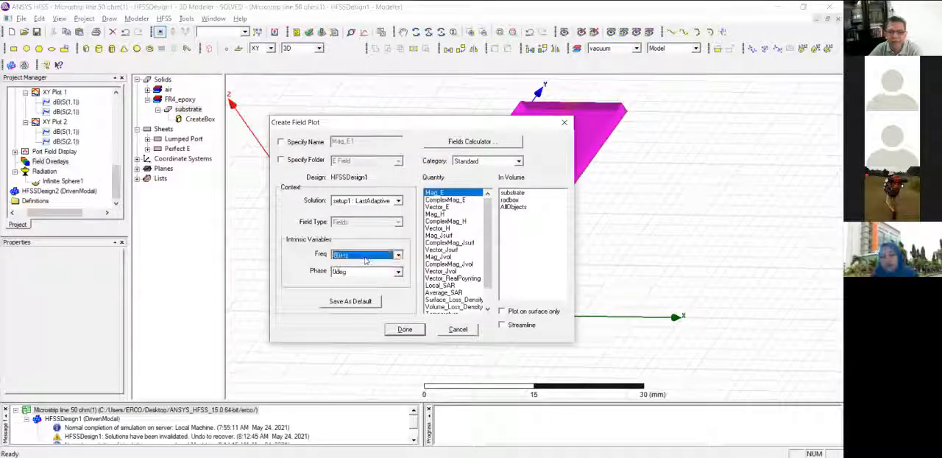
pyautogui.click(371, 257)
pyautogui.click(367, 264)
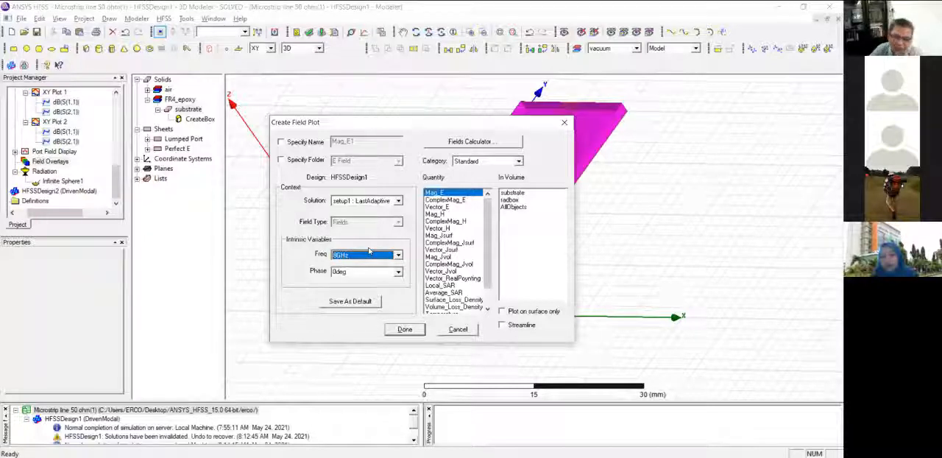
pyautogui.click(458, 329)
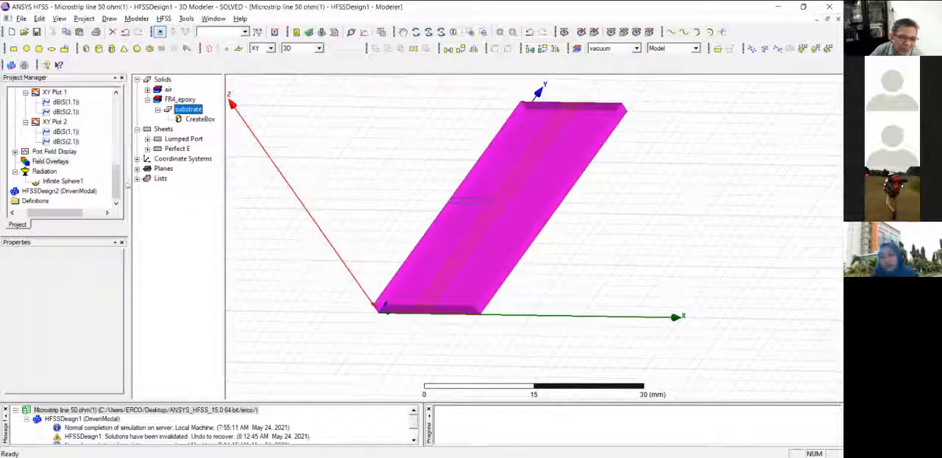
# Create a Mag_E field plot on the substrate with setup1 : LastAdaptive, 8 GHz and 0deg phase.
pyautogui.rightClick(183, 110)
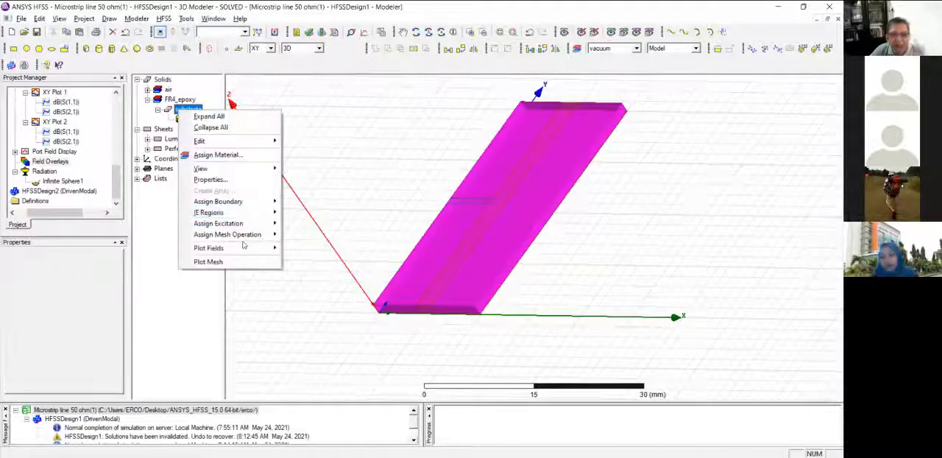
pyautogui.click(400, 249)
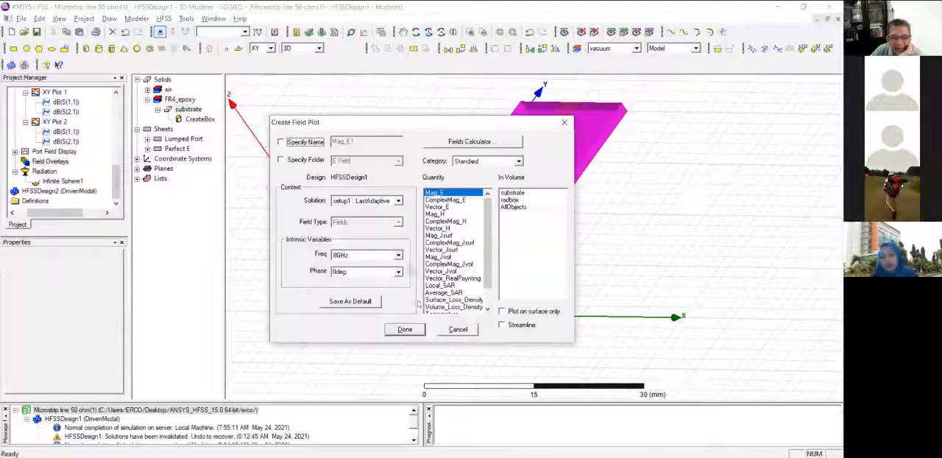
pyautogui.click(414, 332)
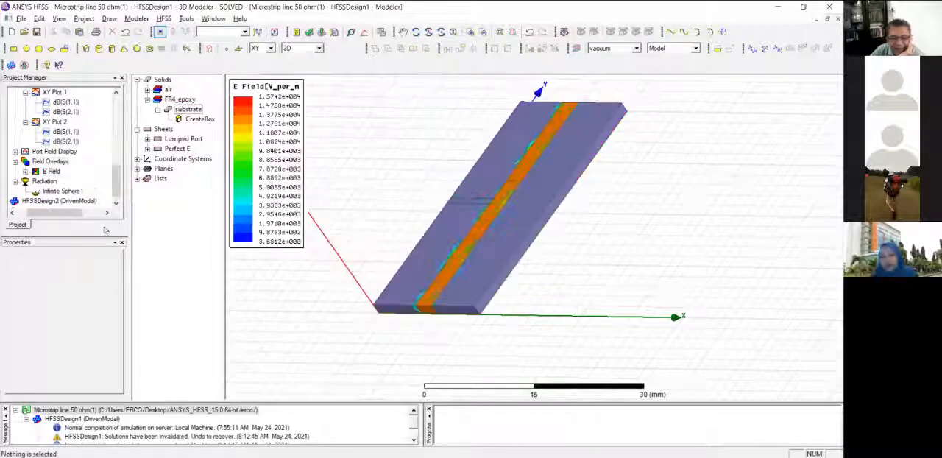
# Animate the Mag_E1 field plot over phase using Animation1 at 8 GHz, and close the animation after viewing it.
pyautogui.rightClick(43, 161)
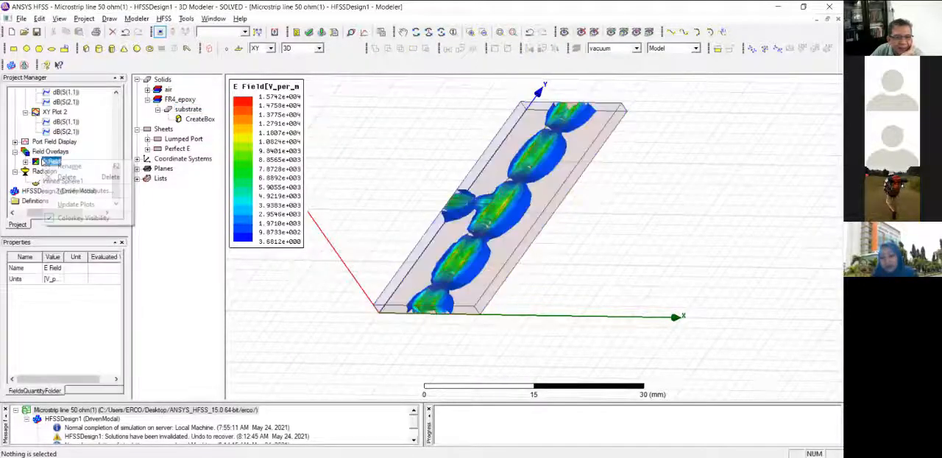
pyautogui.click(25, 162)
pyautogui.click(64, 171)
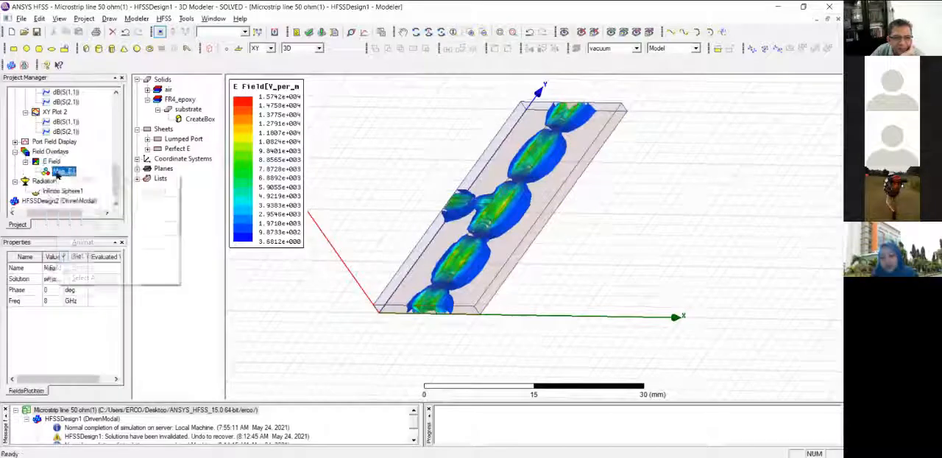
pyautogui.rightClick(63, 172)
pyautogui.click(84, 242)
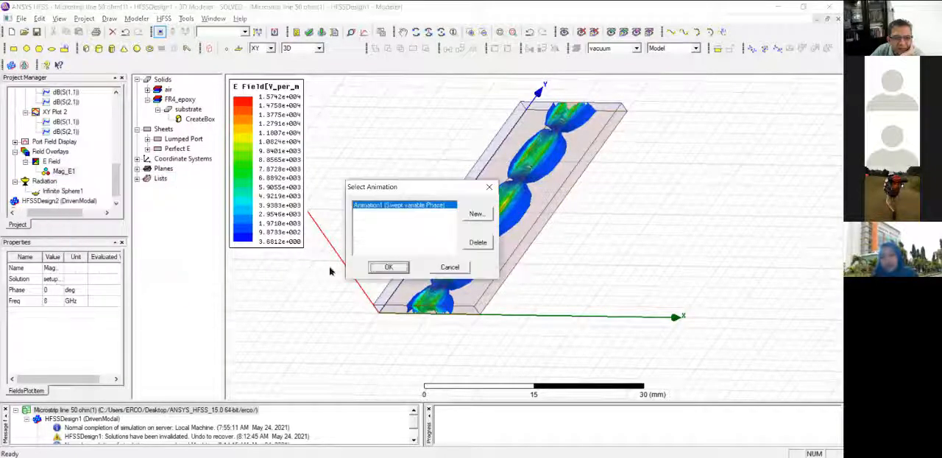
pyautogui.click(377, 269)
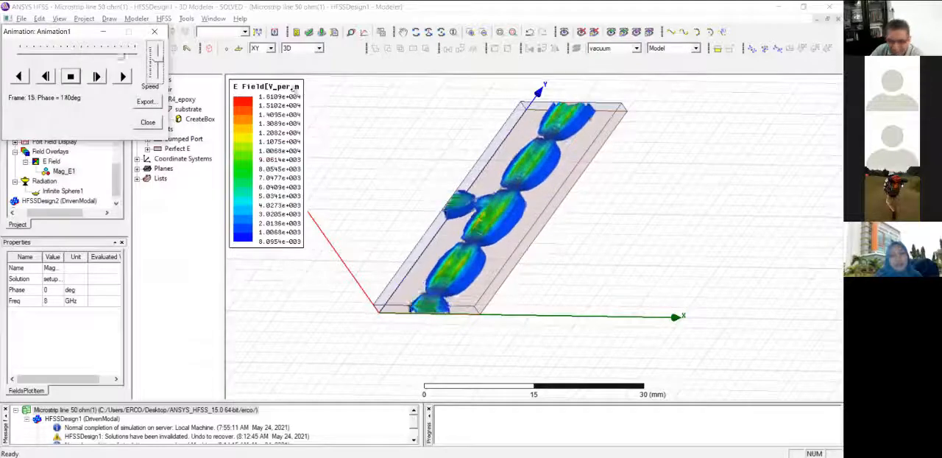
pyautogui.click(147, 124)
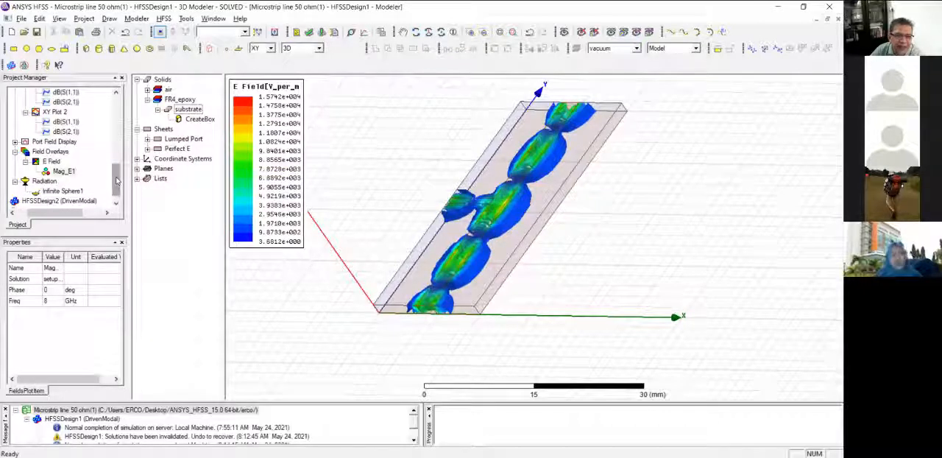
# Check the frequency range settings of the sweep under setup1 without changing them.
pyautogui.moveTo(116, 181); pyautogui.dragTo(116, 145)
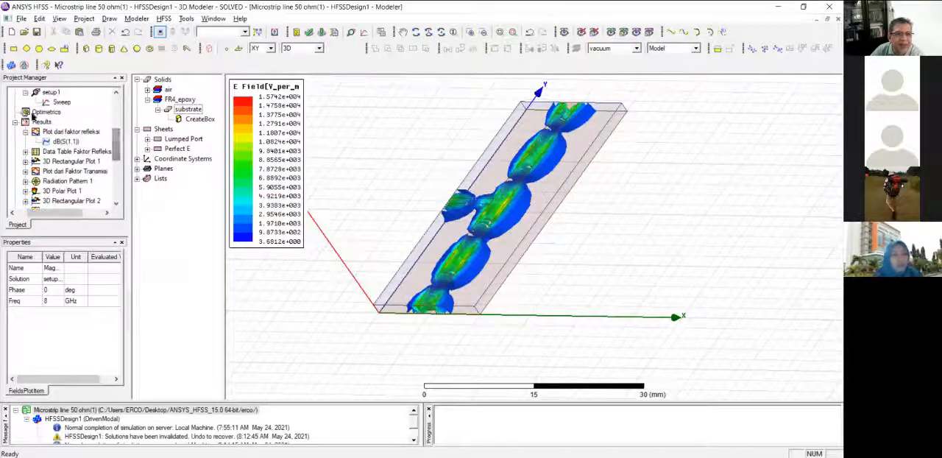
pyautogui.click(62, 103)
pyautogui.doubleClick(62, 103)
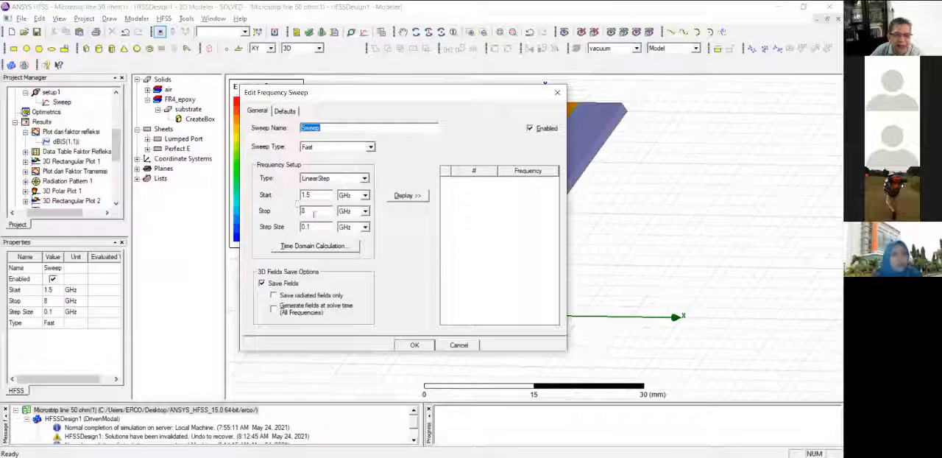
pyautogui.click(557, 96)
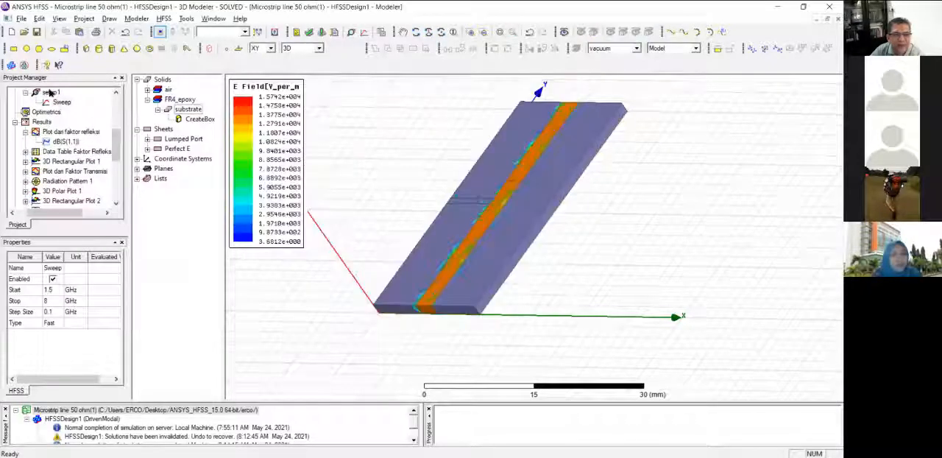
# Set the solution frequency of setup1 to 4.8 GHz.
pyautogui.doubleClick(50, 92)
pyautogui.doubleClick(421, 165)
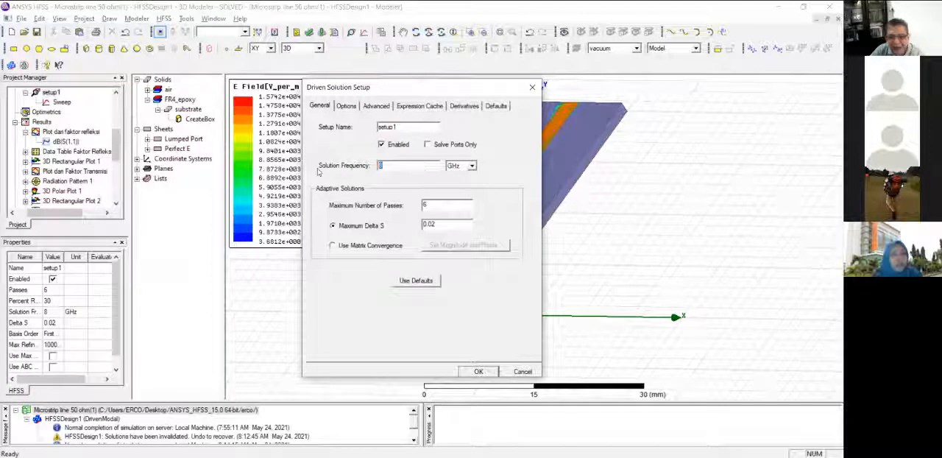
pyautogui.click(408, 166)
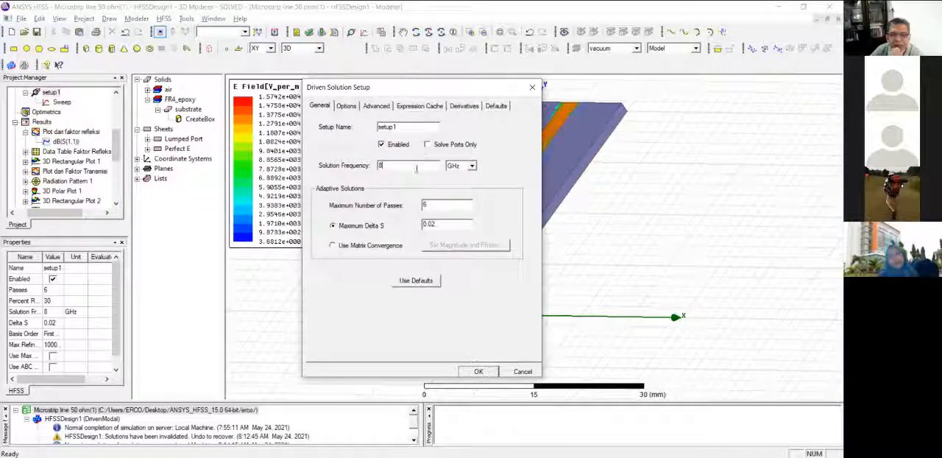
pyautogui.press('BackSpace')
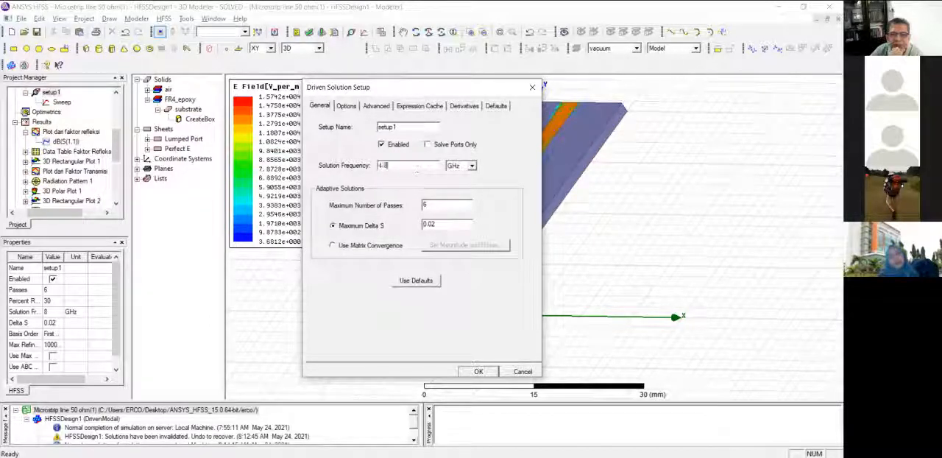
pyautogui.click(478, 371)
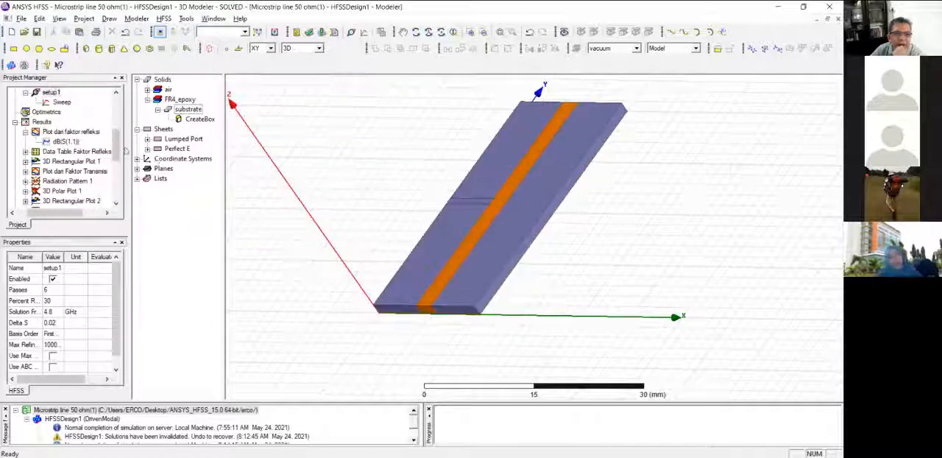
# Run Analyze All on the design with the updated solution setup.
pyautogui.scroll(1, 51, 110)
pyautogui.rightClick(44, 111)
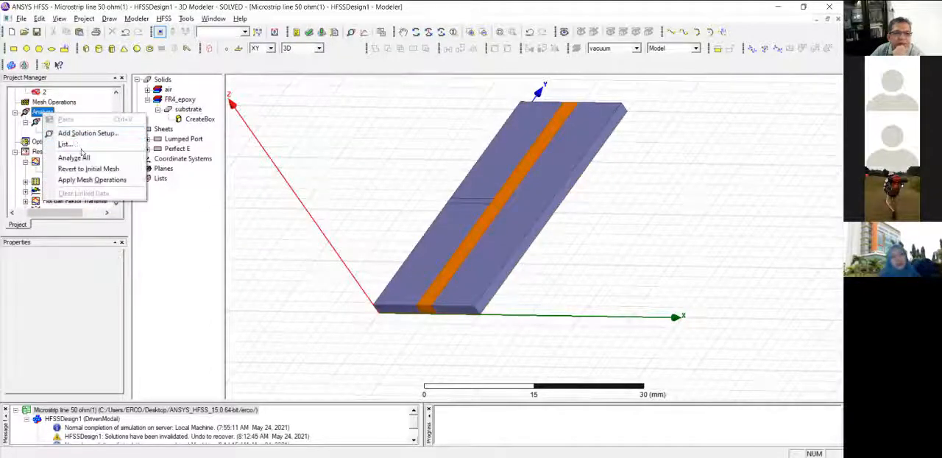
pyautogui.click(78, 156)
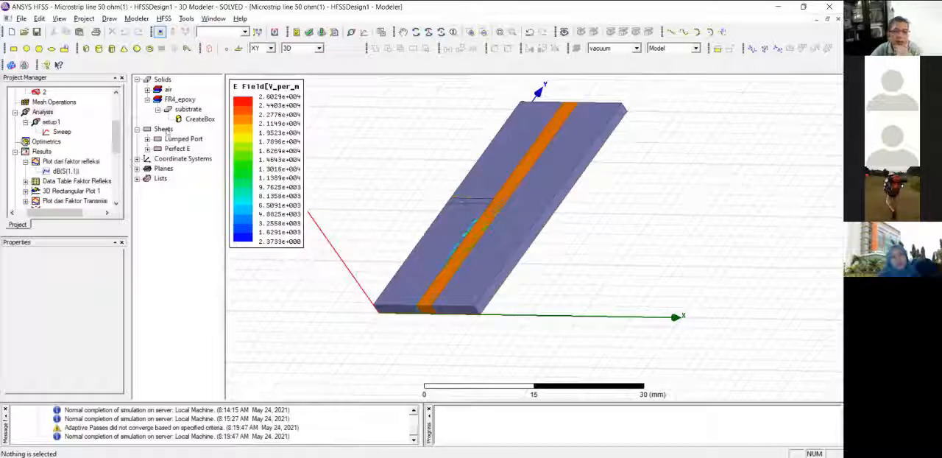
# Animate the Mag_E1 field plot at 4.8 GHz over phase with Animation1 and examine the field along the line and stub.
pyautogui.moveTo(115, 138); pyautogui.dragTo(116, 184)
pyautogui.click(63, 161)
pyautogui.rightClick(63, 161)
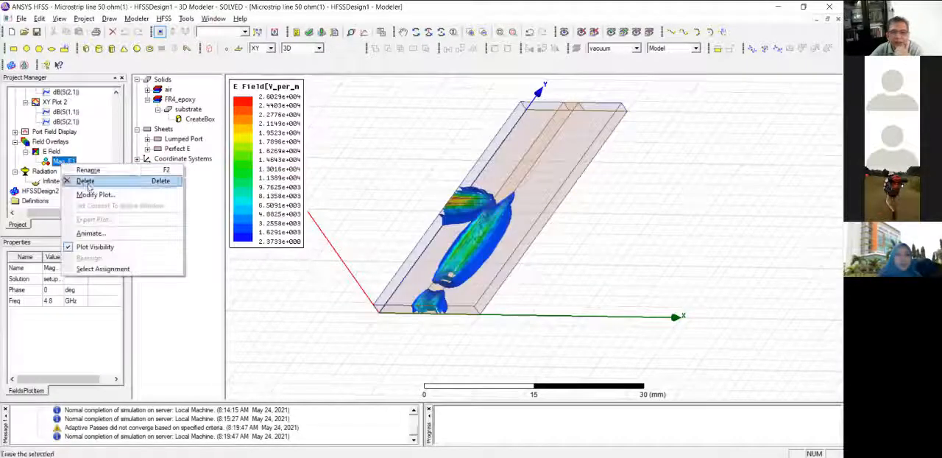
pyautogui.click(89, 233)
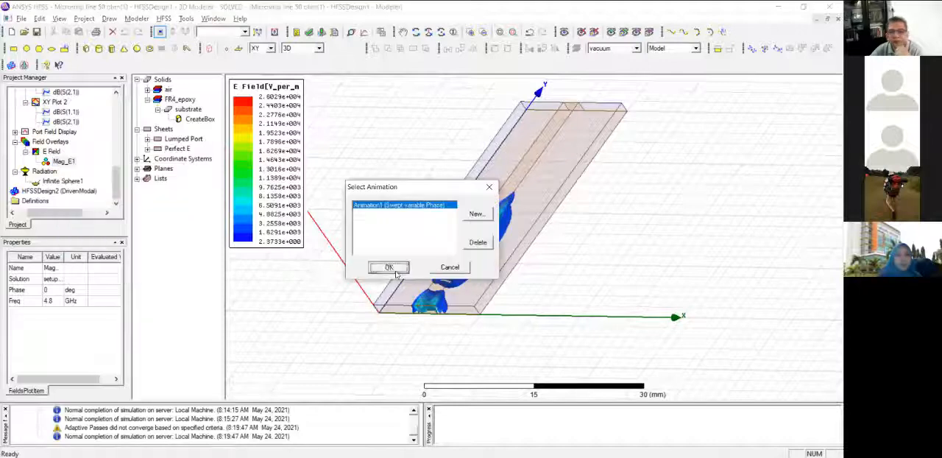
pyautogui.click(389, 267)
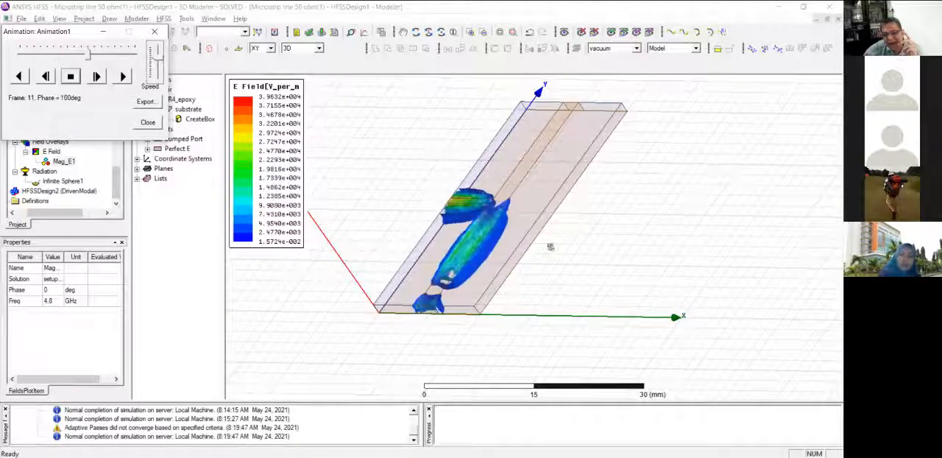
pyautogui.moveTo(581, 242); pyautogui.dragTo(609, 230)
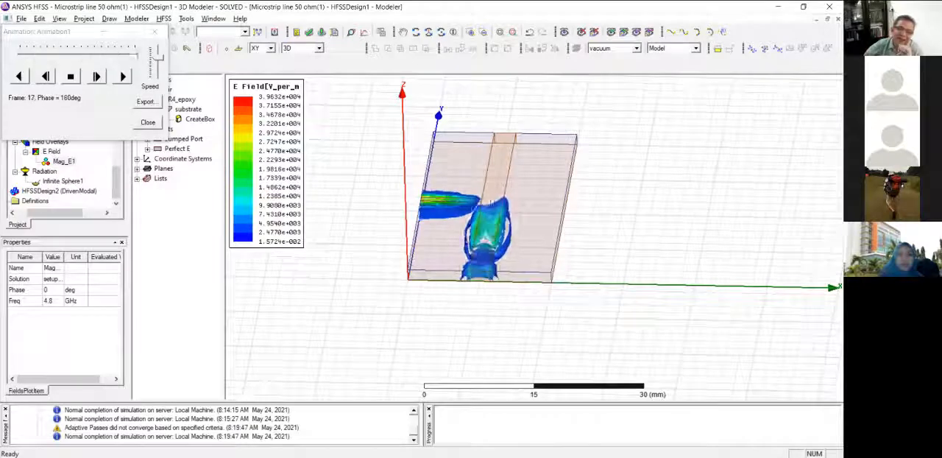
pyautogui.moveTo(590, 279); pyautogui.dragTo(496, 208)
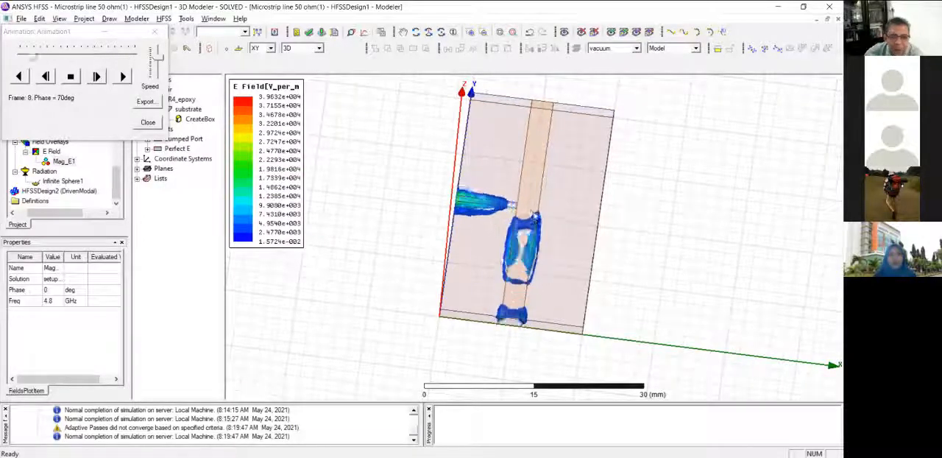
# Switch the E Field color scale from automatic to specified values and examine the animated field around the stub junction.
pyautogui.doubleClick(250, 163)
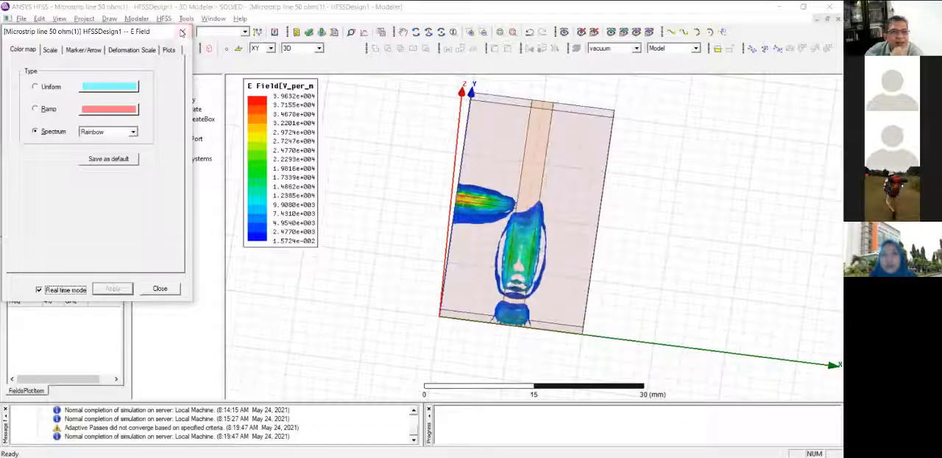
pyautogui.click(50, 50)
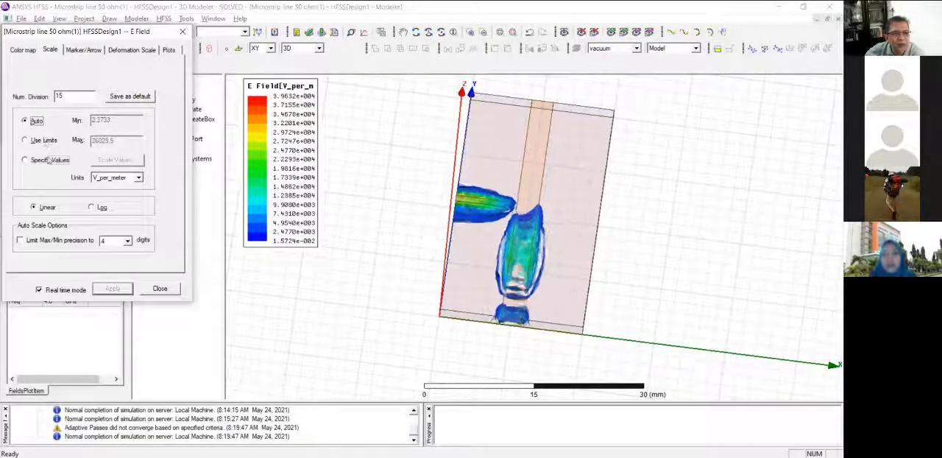
pyautogui.click(49, 159)
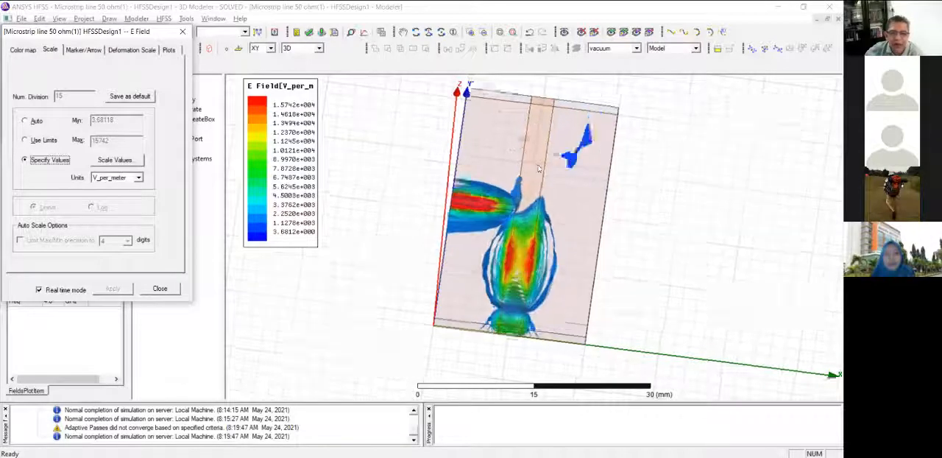
pyautogui.scroll(5, 537, 148)
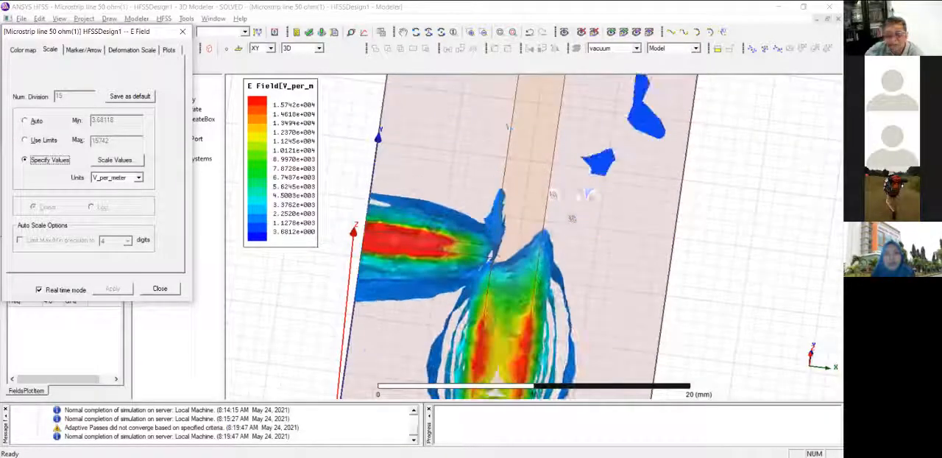
pyautogui.scroll(-3, 544, 192)
pyautogui.keyDown('alt'); pyautogui.moveTo(537, 192); pyautogui.dragTo(609, 258); pyautogui.keyUp('alt')
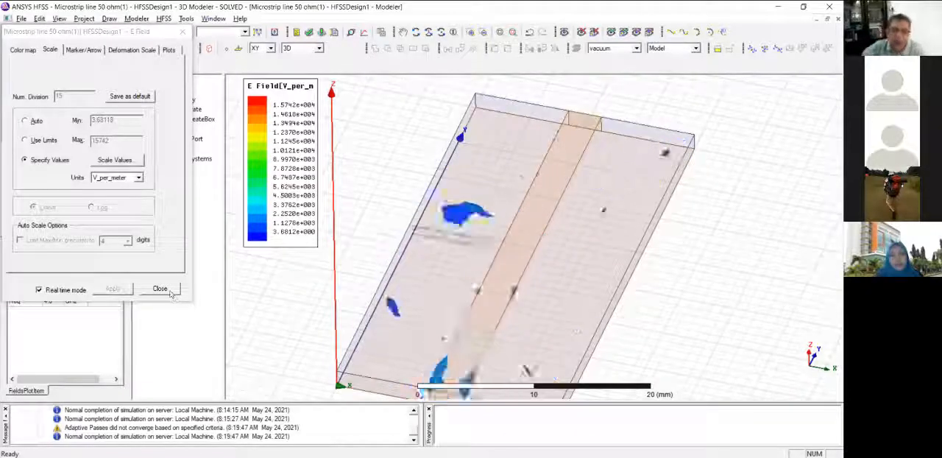
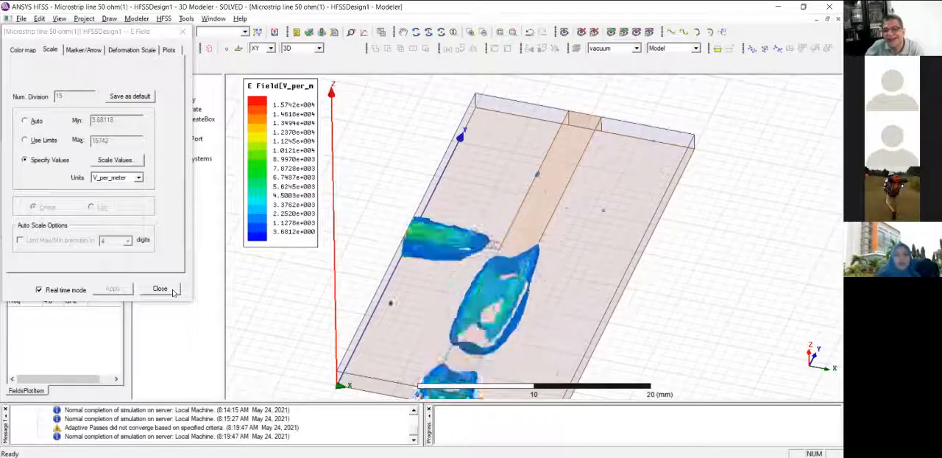
# Close the E Field plot settings, keeping the color scale on specified values.
pyautogui.click(172, 290)
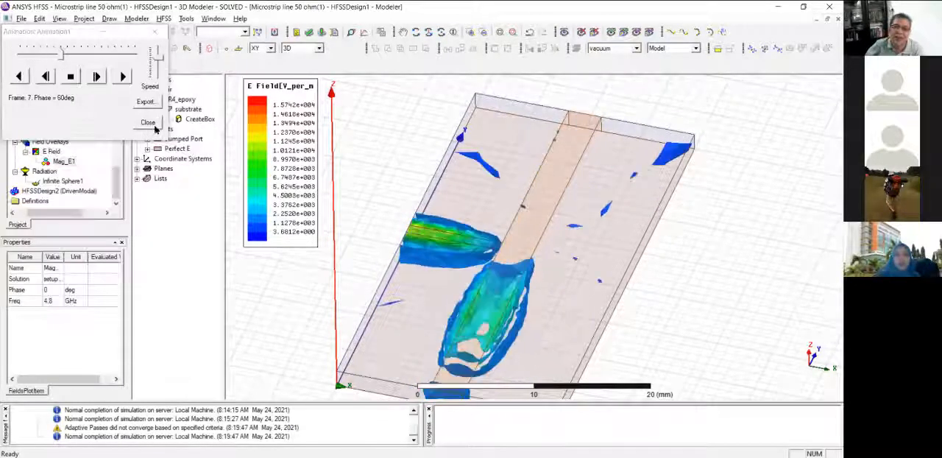